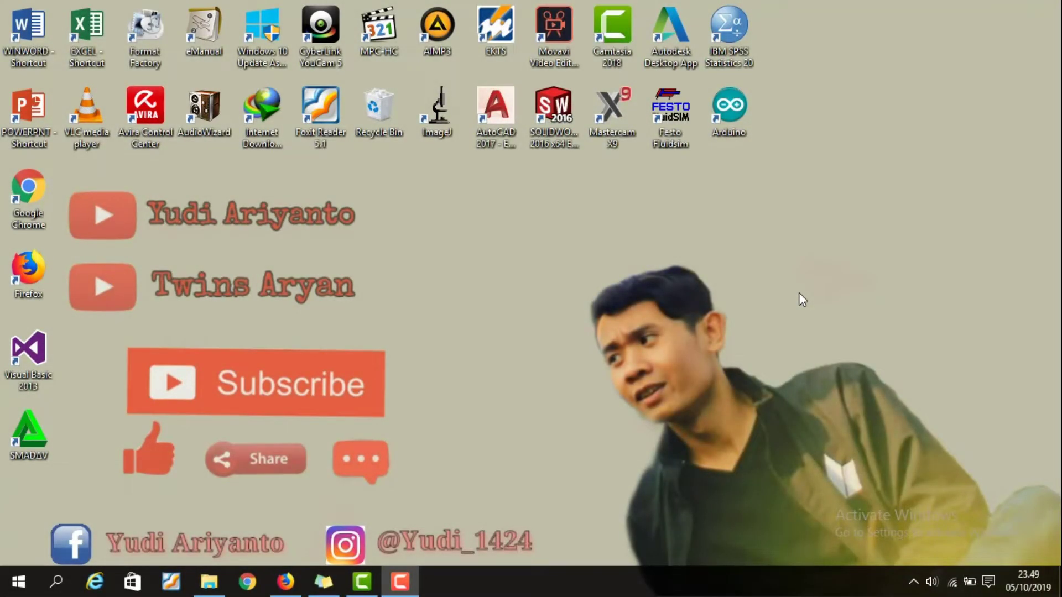
Step: Refresh the desktop and launch SOLIDWORKS 2016
right_click(781, 234)
click(832, 297)
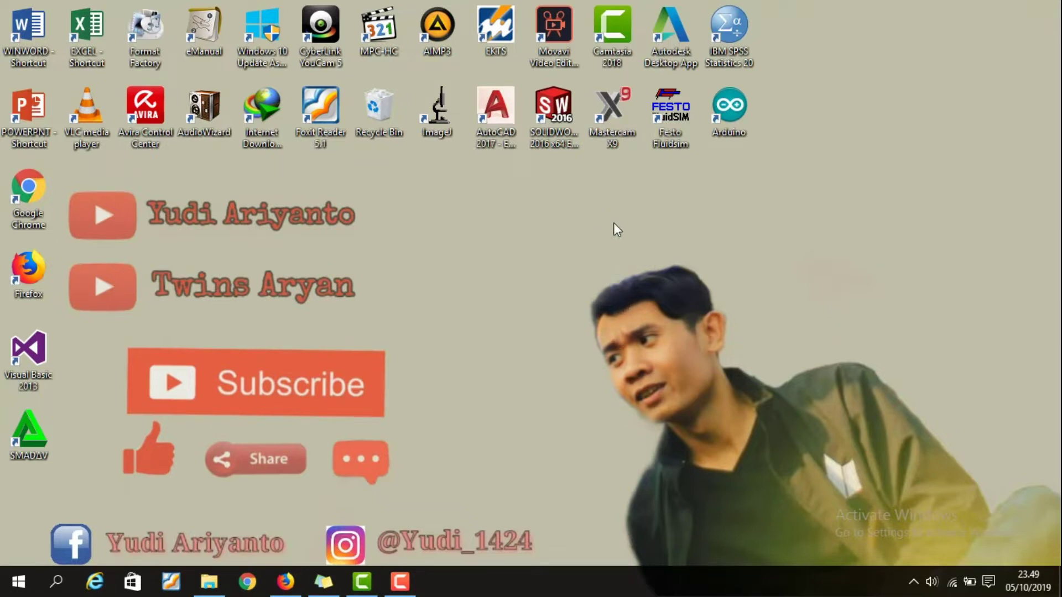
click(561, 134)
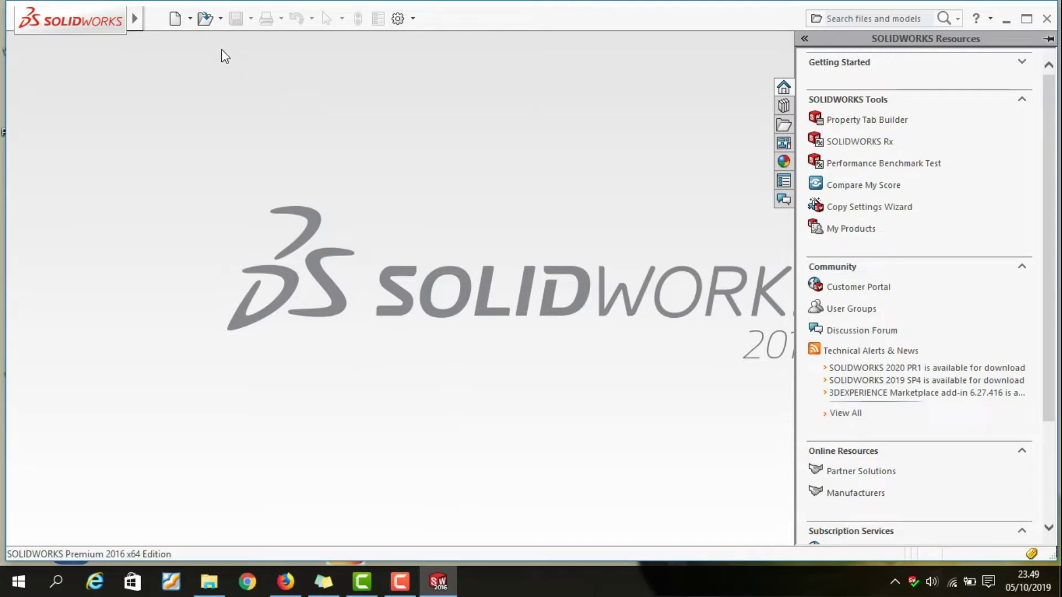
Step: Create a new empty assembly, Assem1, closing Begin Assembly without inserting parts
click(176, 20)
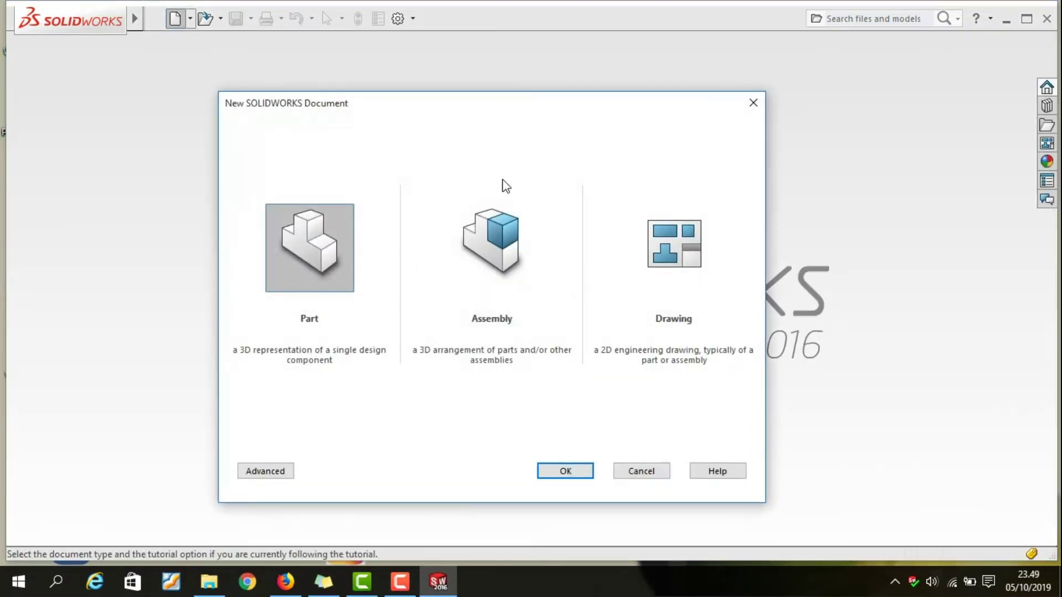
click(505, 235)
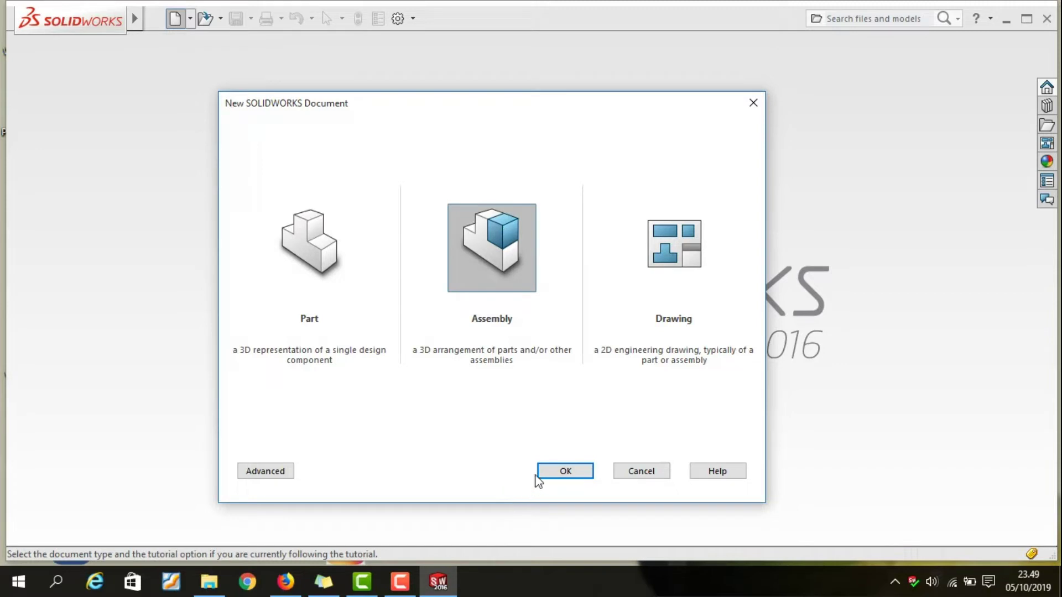
click(553, 474)
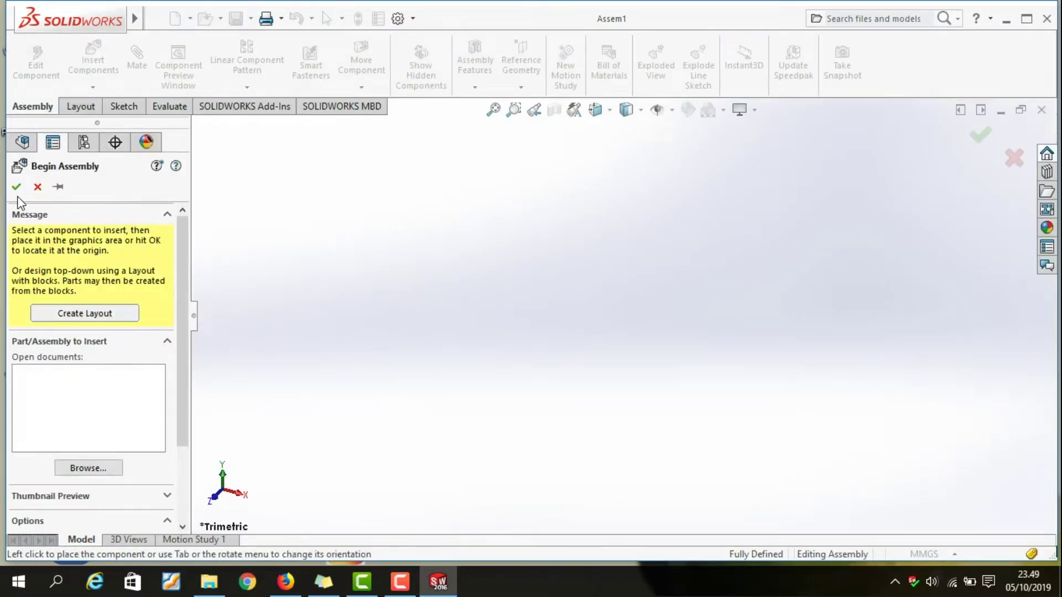
click(16, 187)
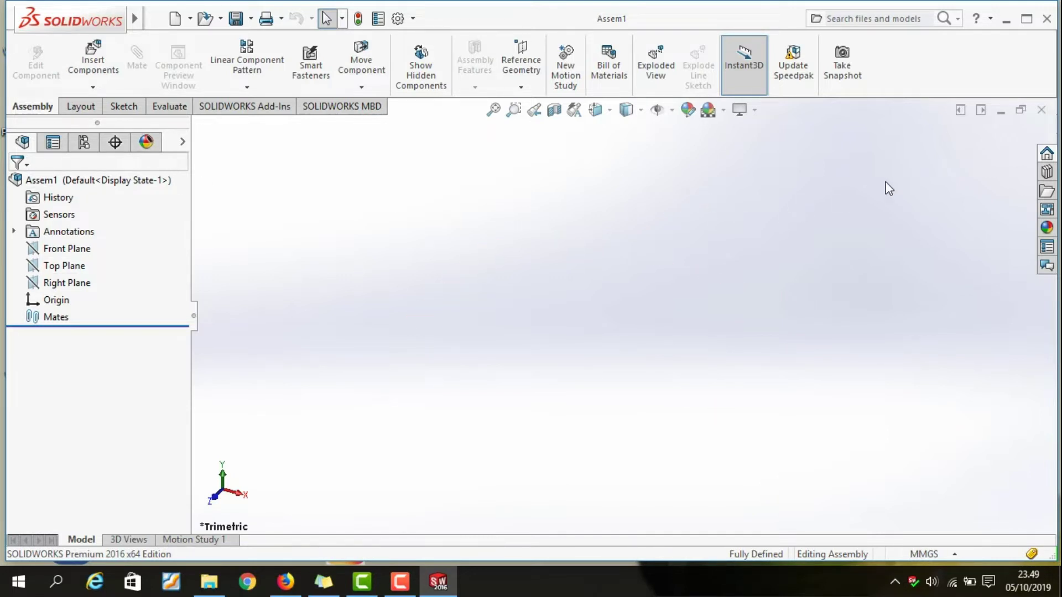
Step: Open the Design Library and add in the Toolbox library
click(1047, 172)
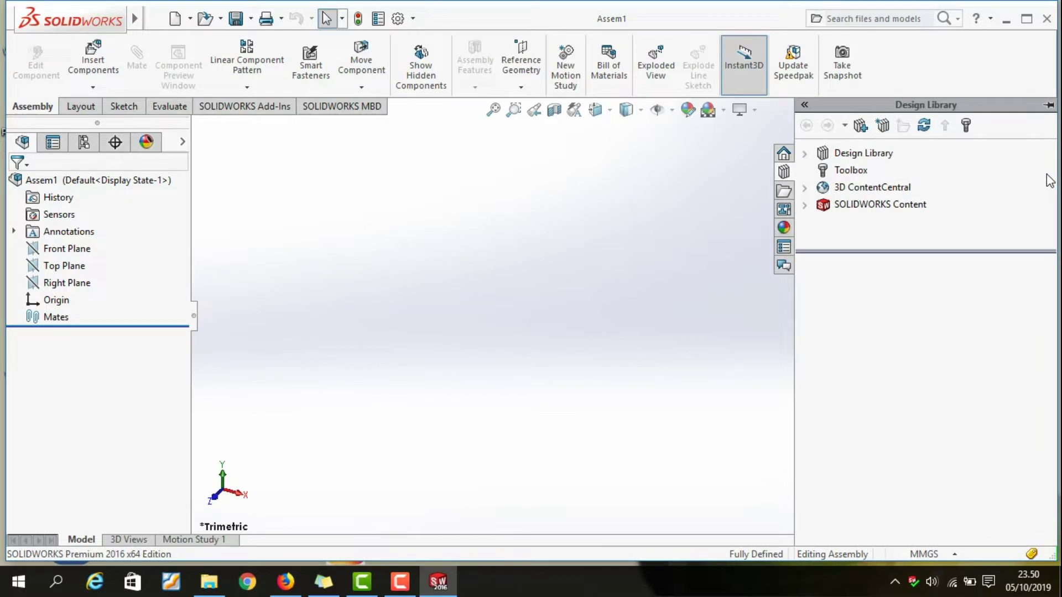
click(849, 172)
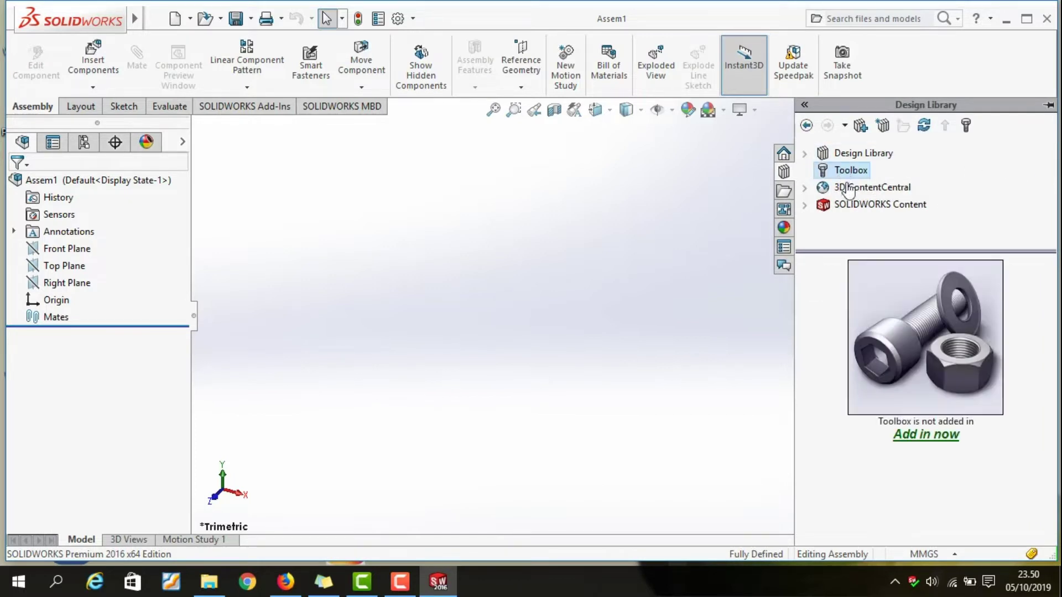
click(925, 435)
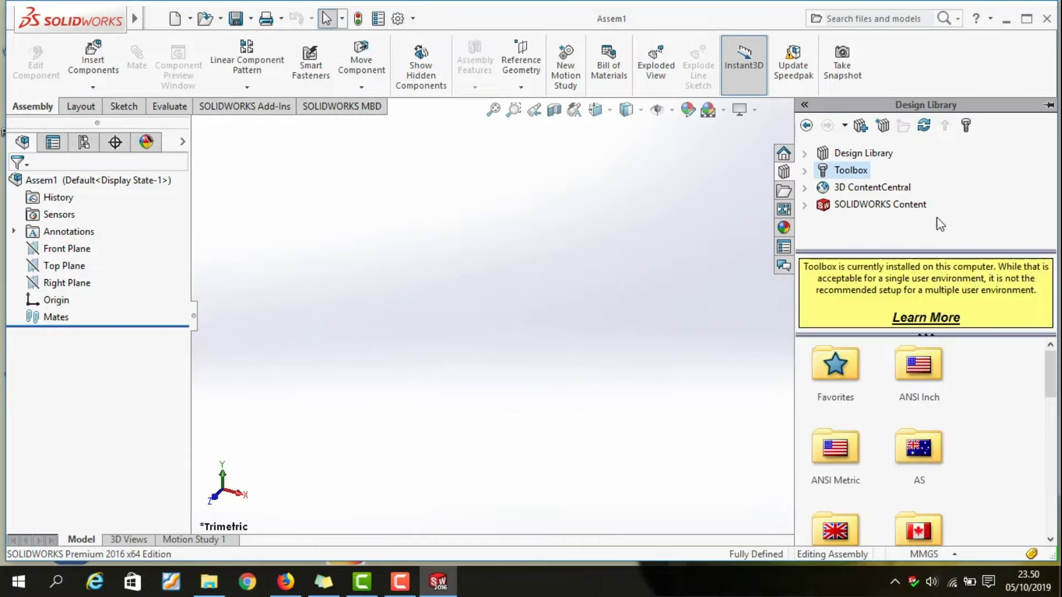
scroll(982, 382, down, 2)
scroll(985, 387, down, 3)
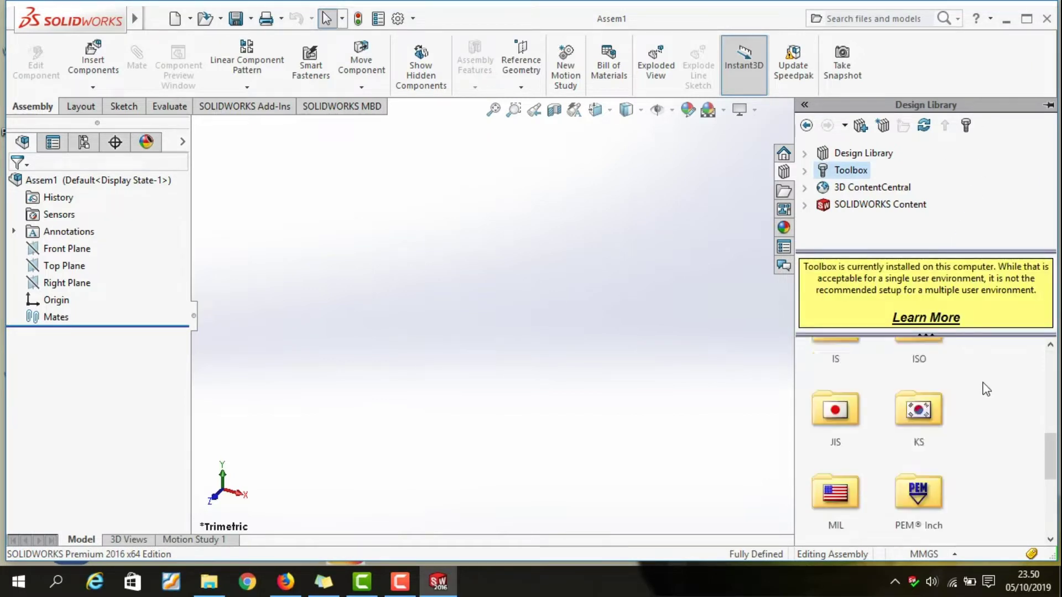
scroll(986, 389, down, 2)
scroll(986, 389, down, 2)
scroll(986, 389, up, 9)
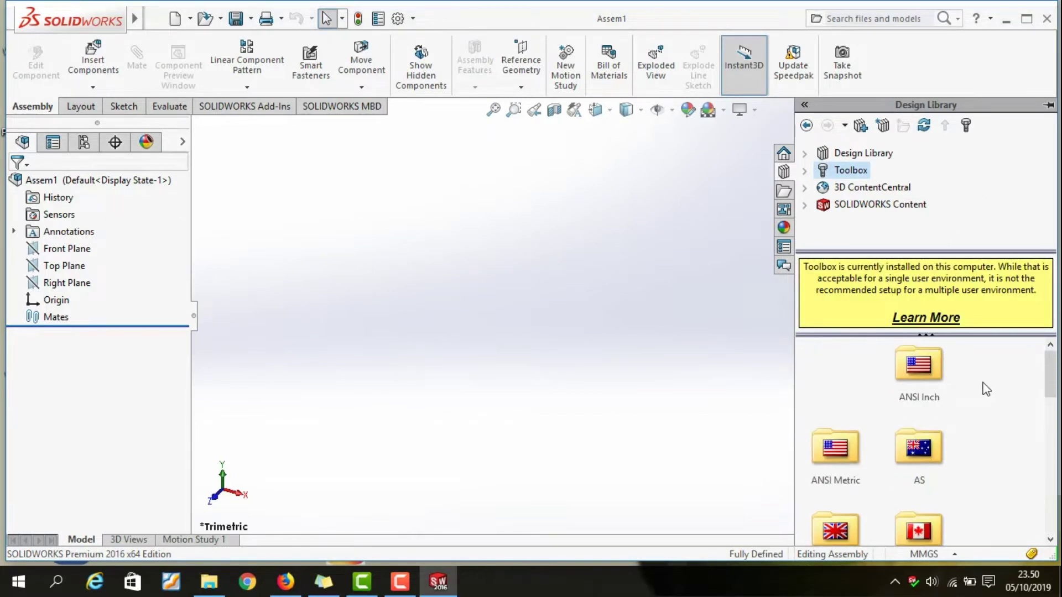
scroll(986, 388, down, 2)
scroll(987, 390, up, 2)
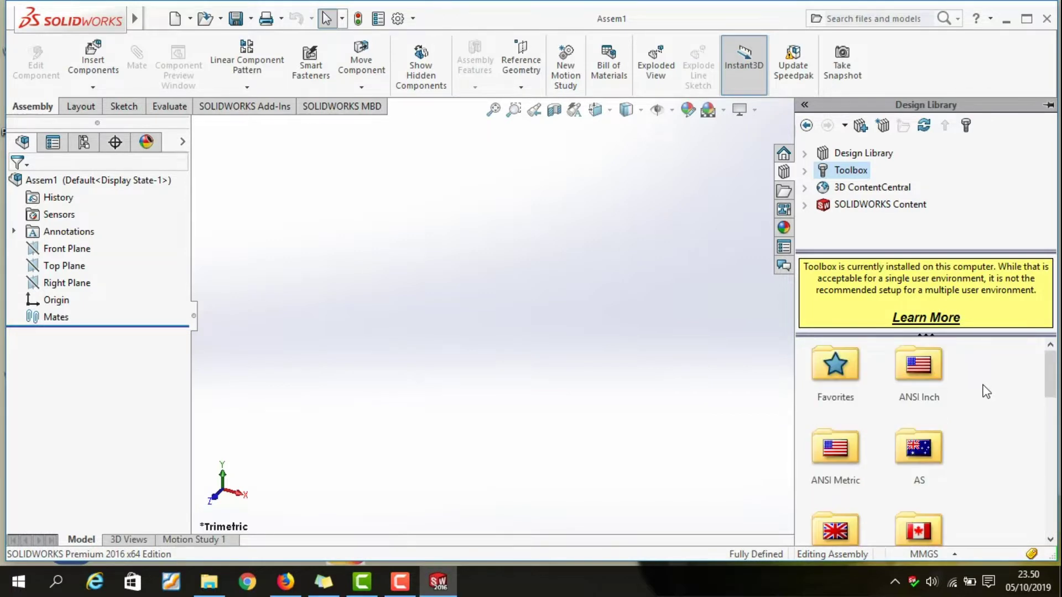
scroll(986, 392, down, 2)
scroll(985, 391, down, 1)
scroll(983, 394, up, 1)
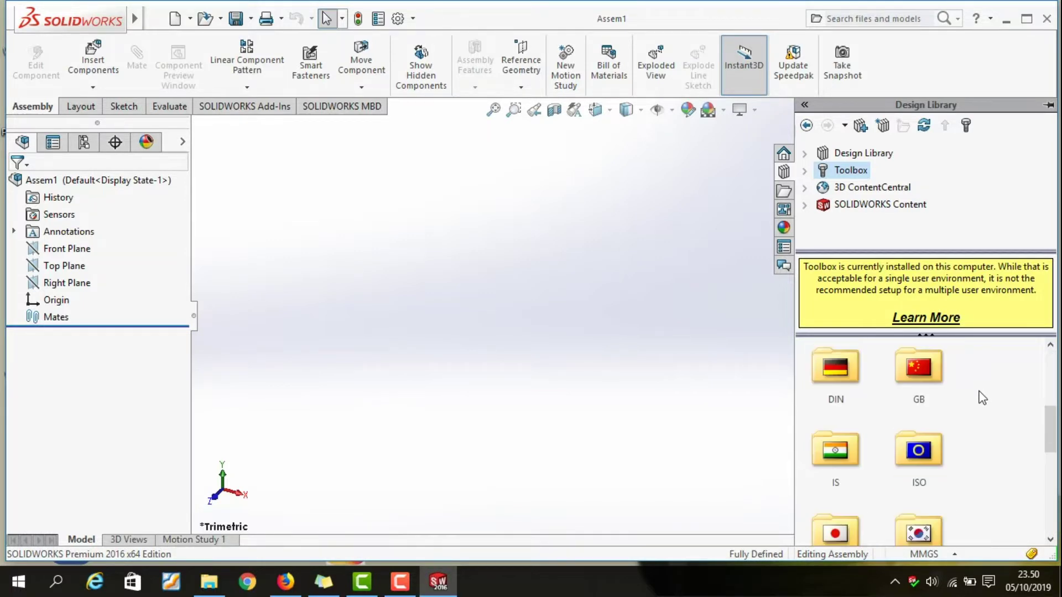
Step: Browse the Toolbox to ISO > Power Transmission > Gears
double_click(920, 457)
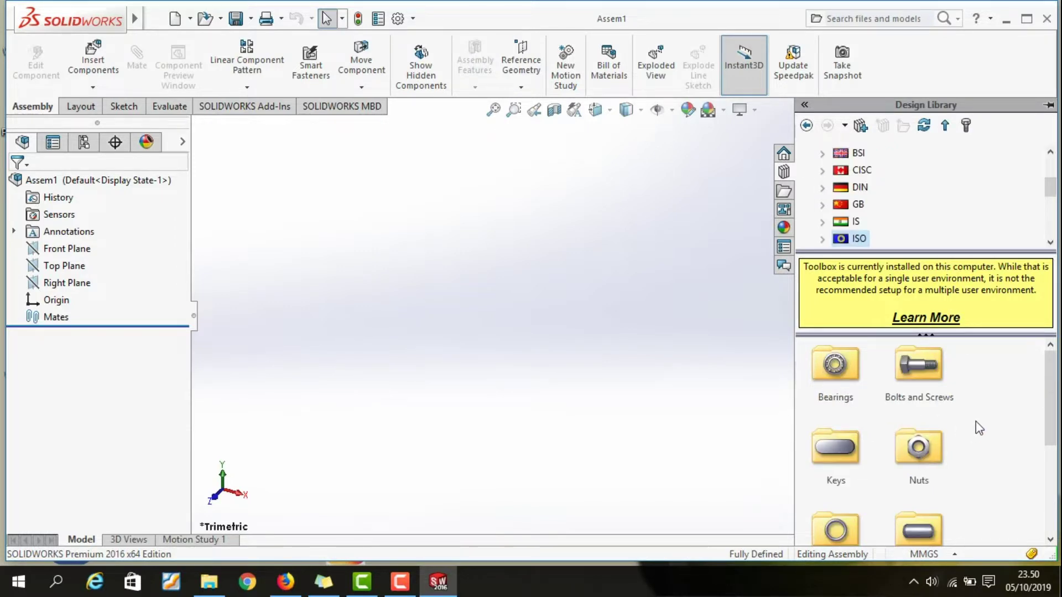
scroll(981, 435, down, 2)
scroll(981, 435, down, 1)
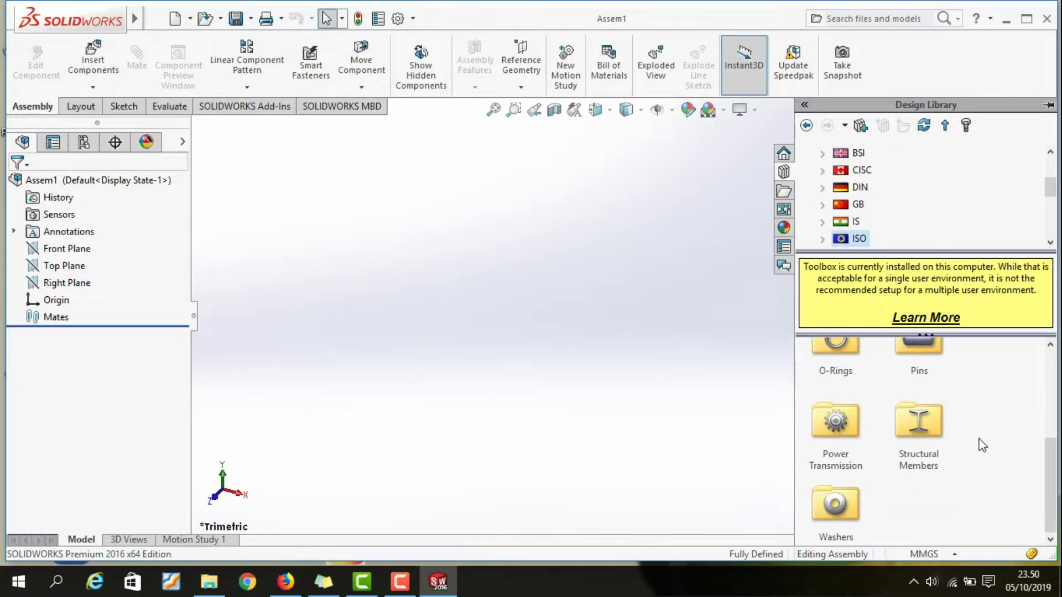
double_click(852, 436)
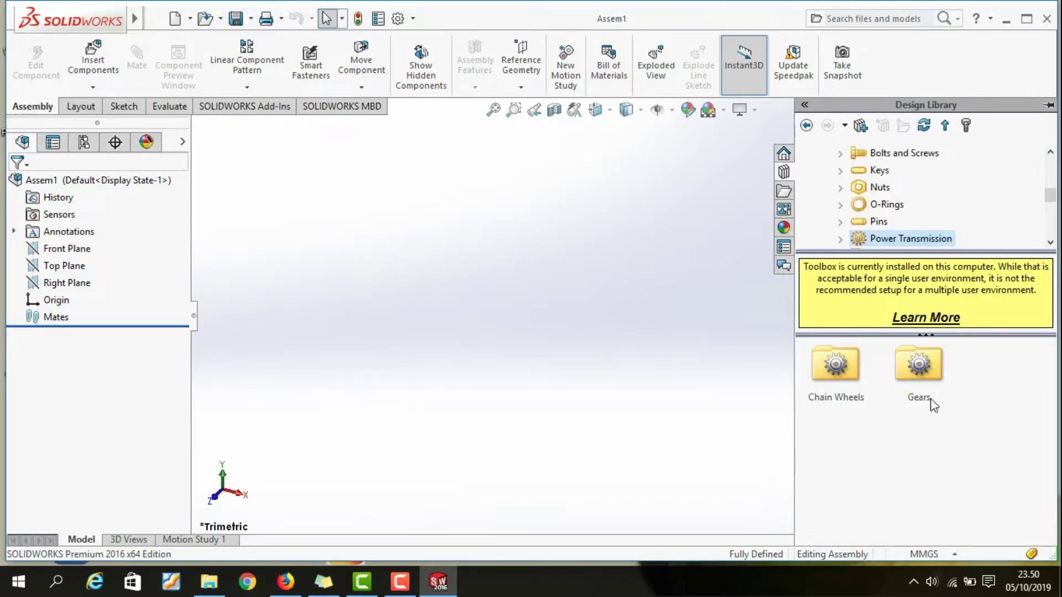
double_click(932, 378)
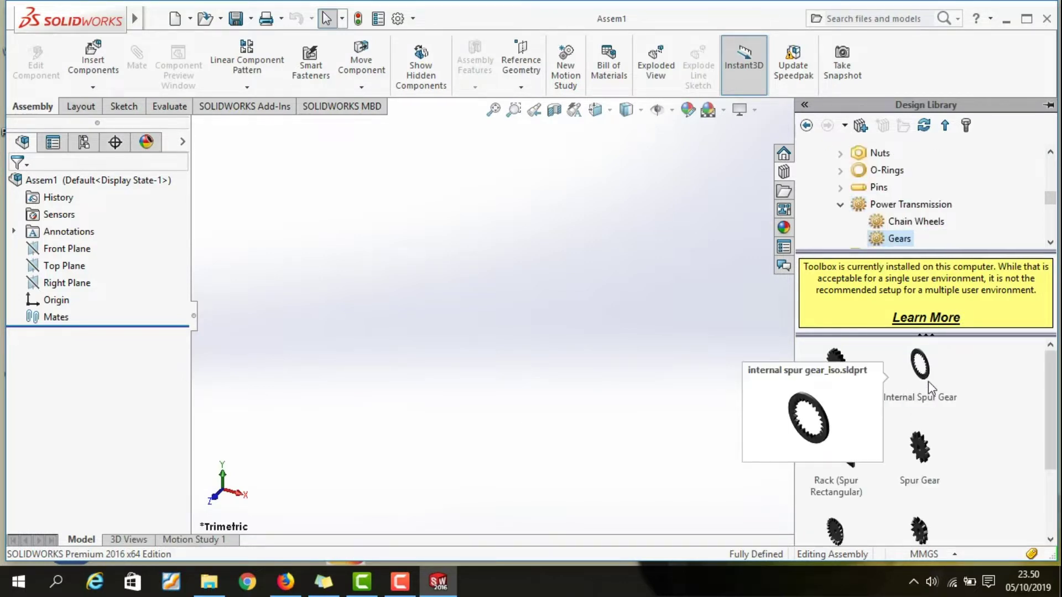
Step: Place a module 2, 50-tooth Helical Gear with Type A hub and Square(1) keyway
drag(836, 371, 522, 343)
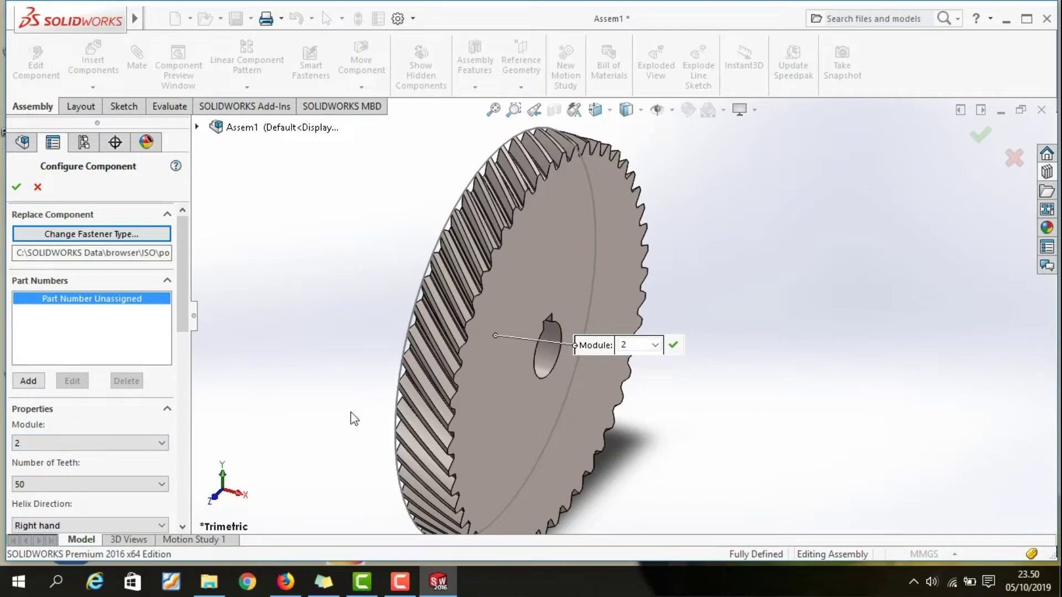
drag(177, 317, 178, 369)
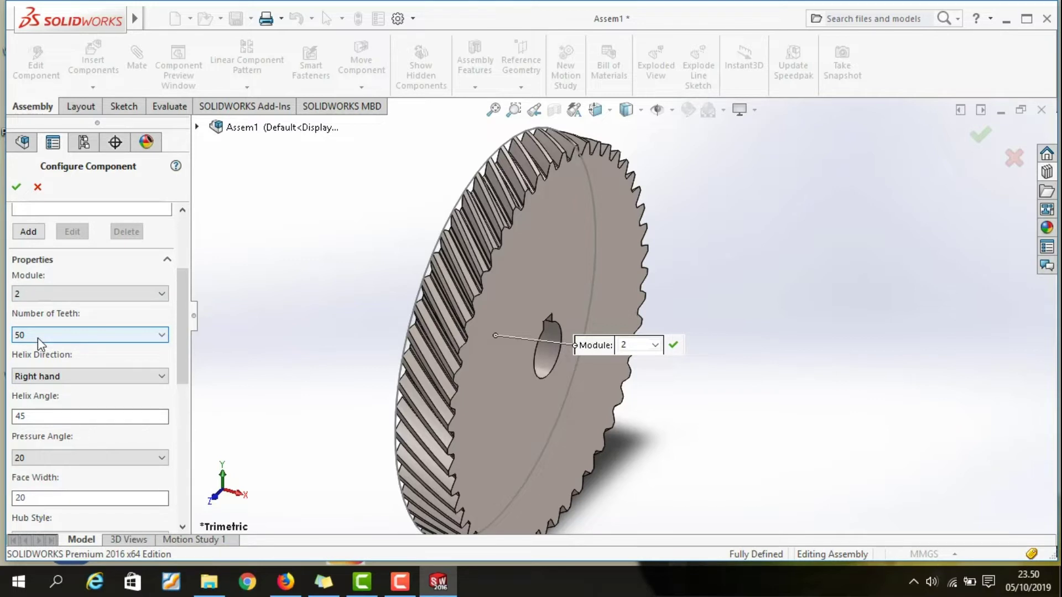
scroll(151, 360, down, 3)
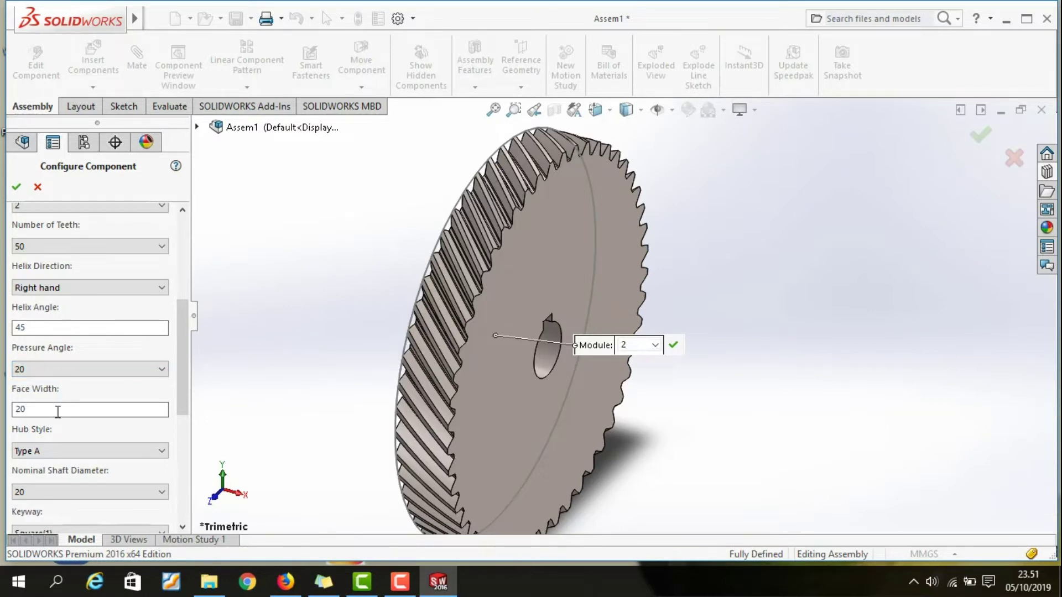
click(81, 455)
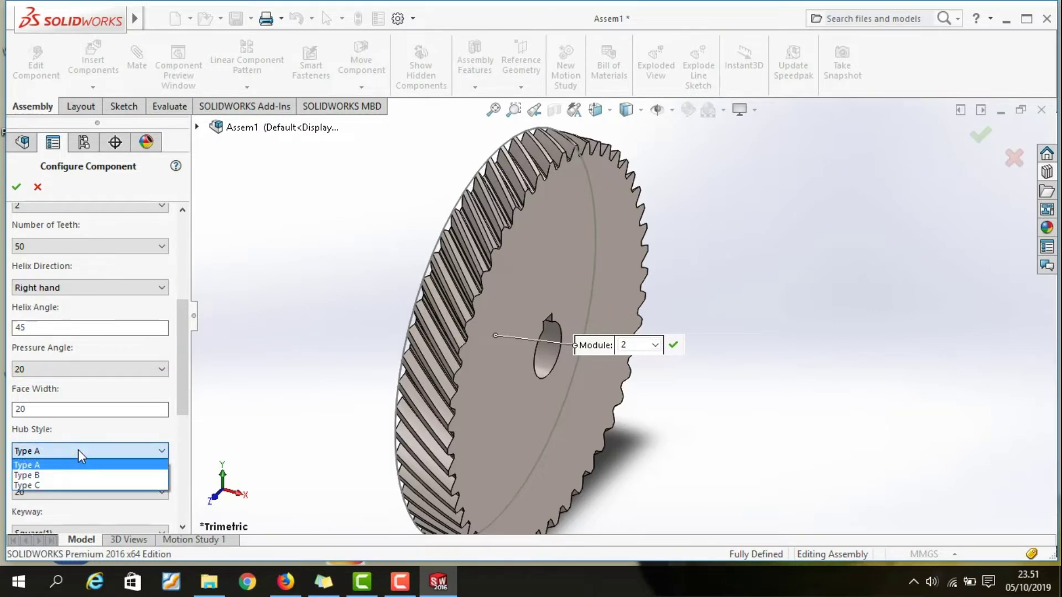
click(81, 472)
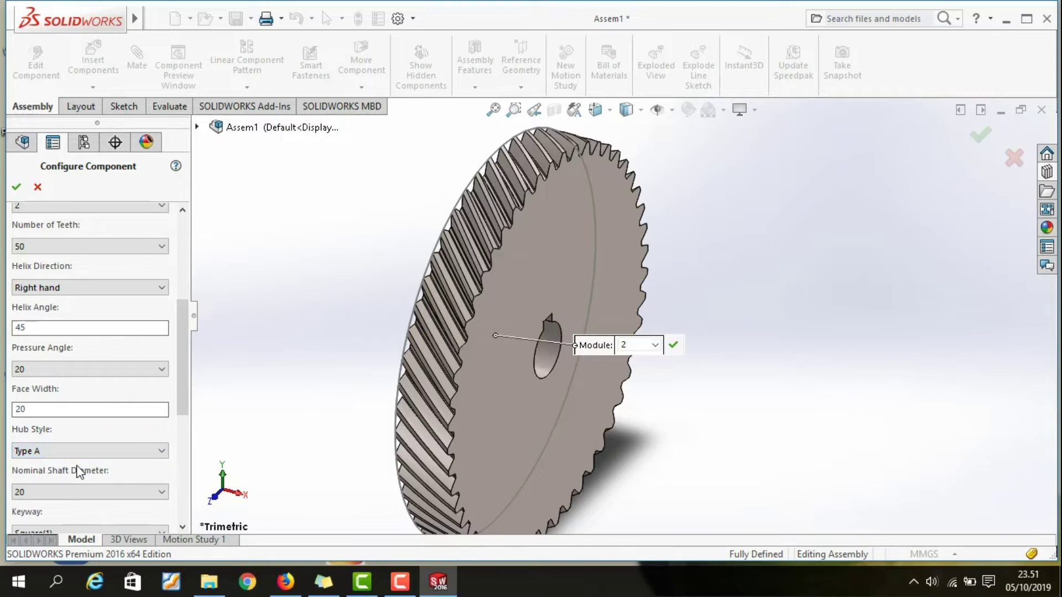
scroll(160, 466, down, 2)
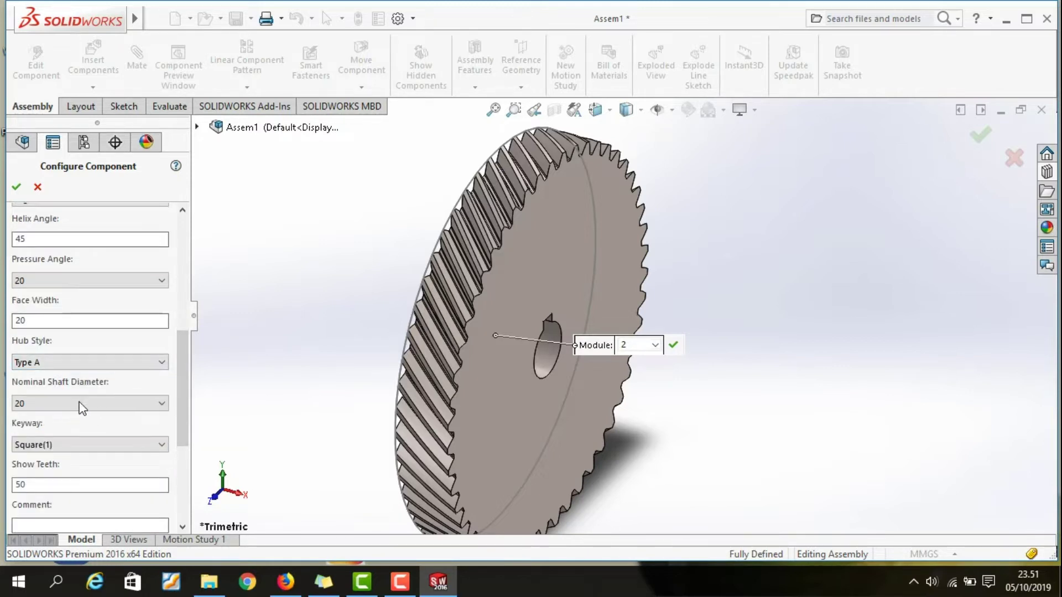
click(88, 445)
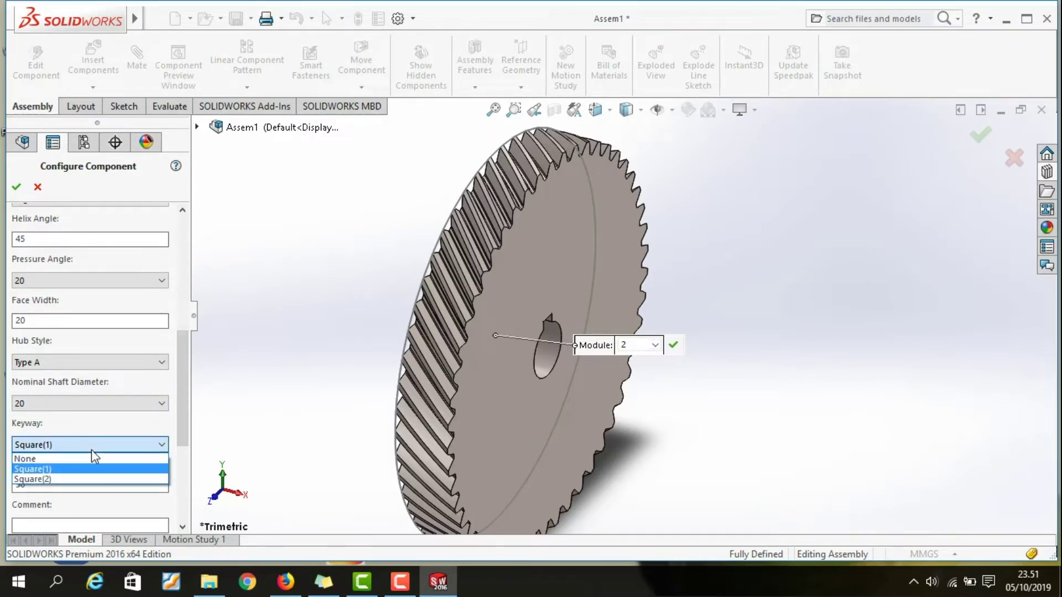
click(174, 417)
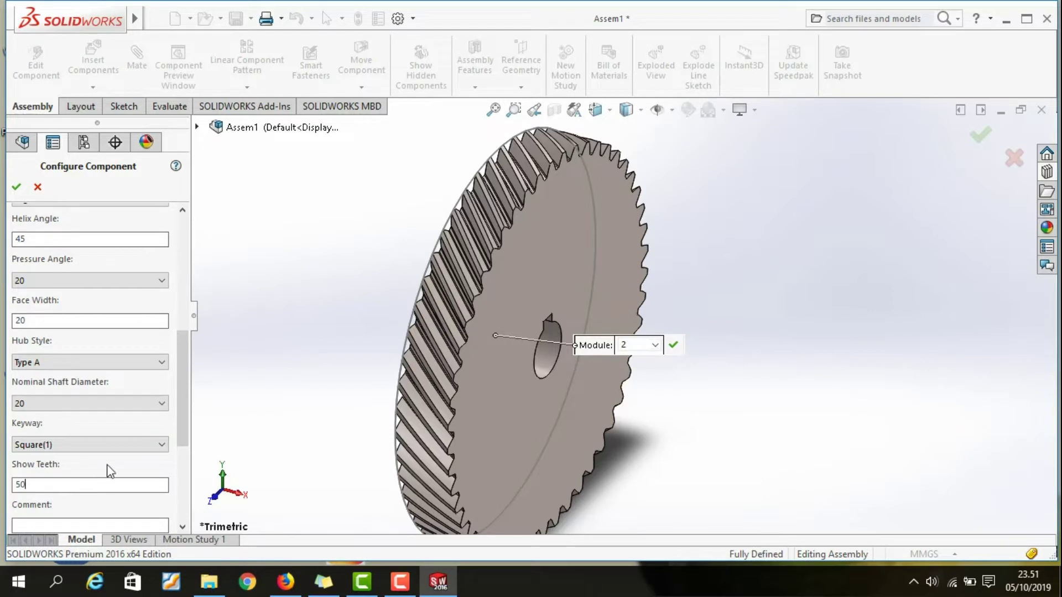
scroll(131, 476, down, 3)
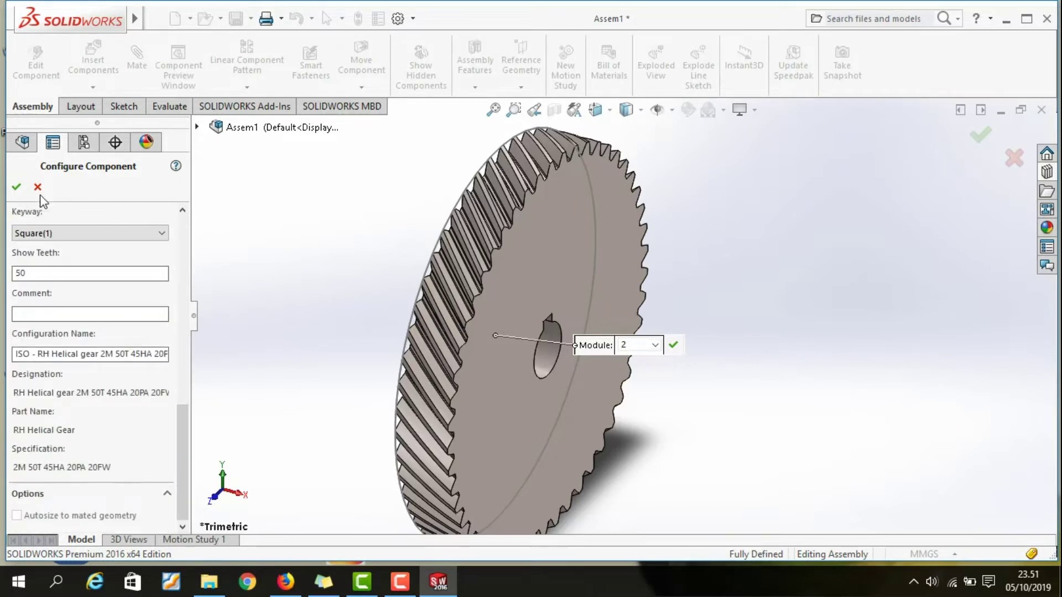
click(14, 193)
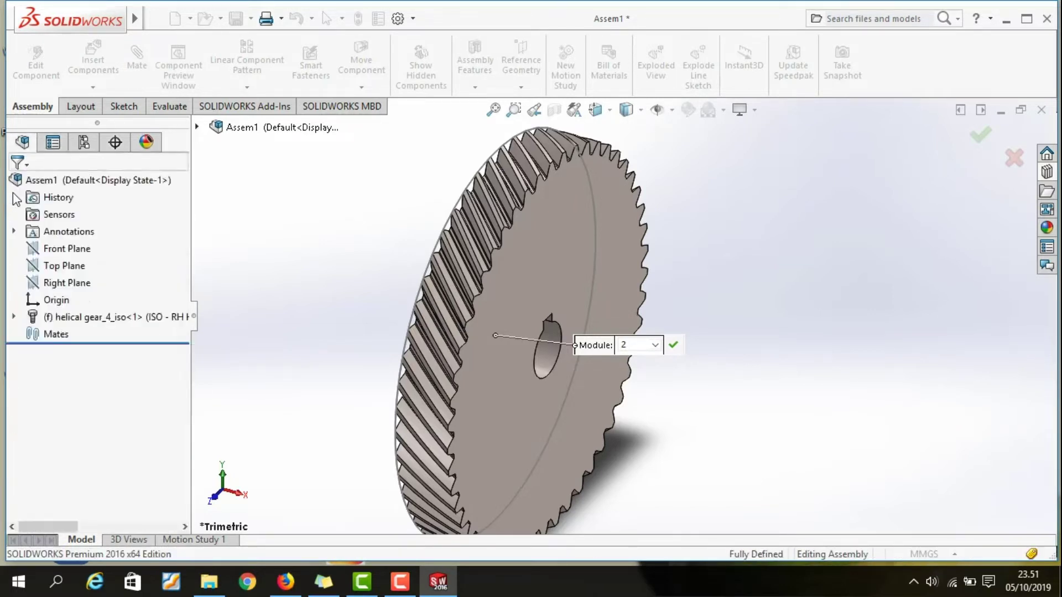
click(17, 188)
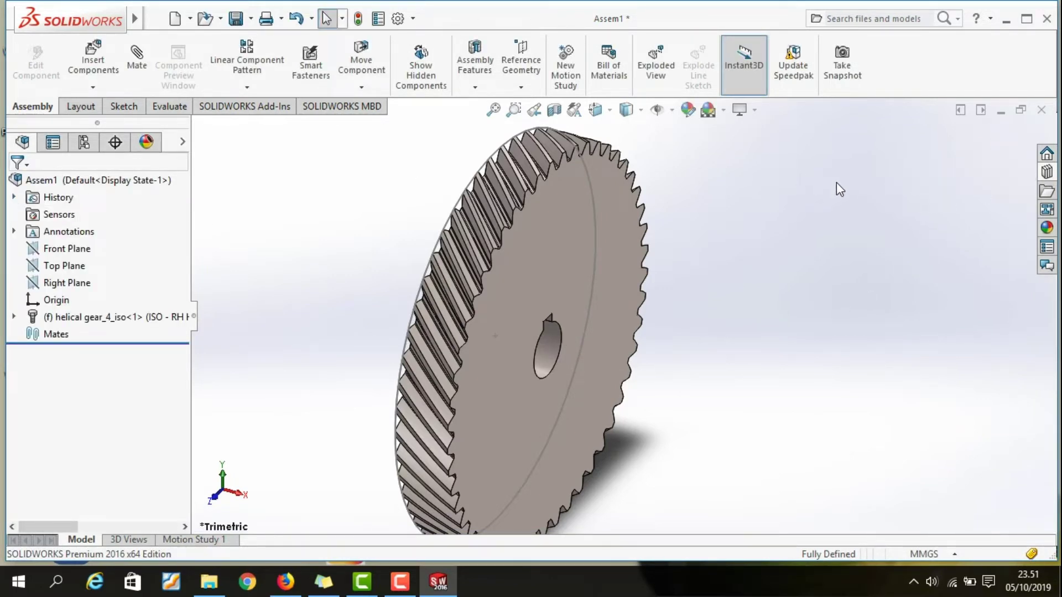
Step: Drag a second Helical Gear from the Gears library to the right of the first
click(1052, 175)
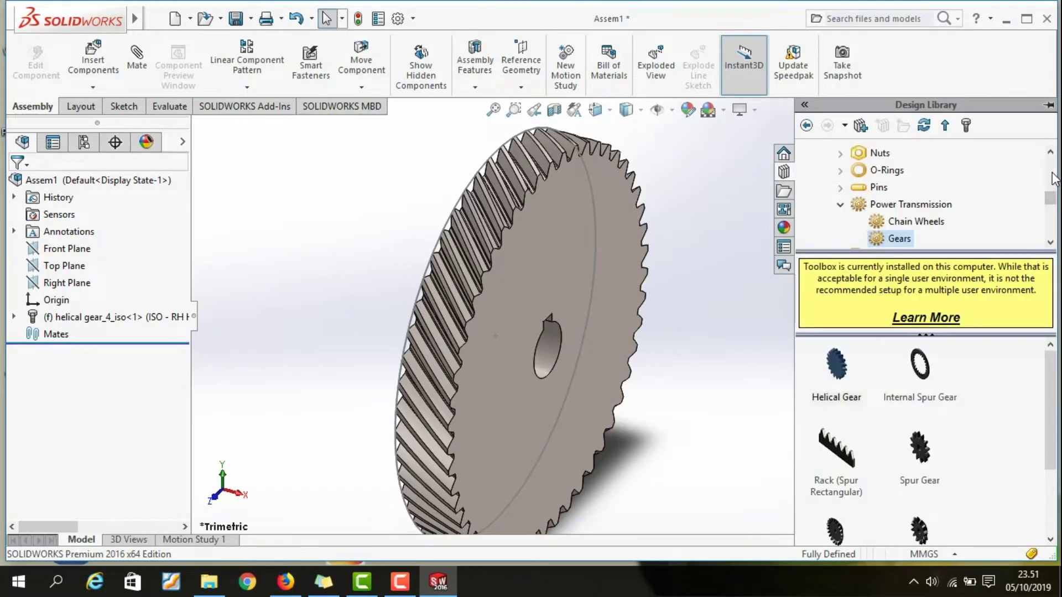
drag(846, 381, 771, 368)
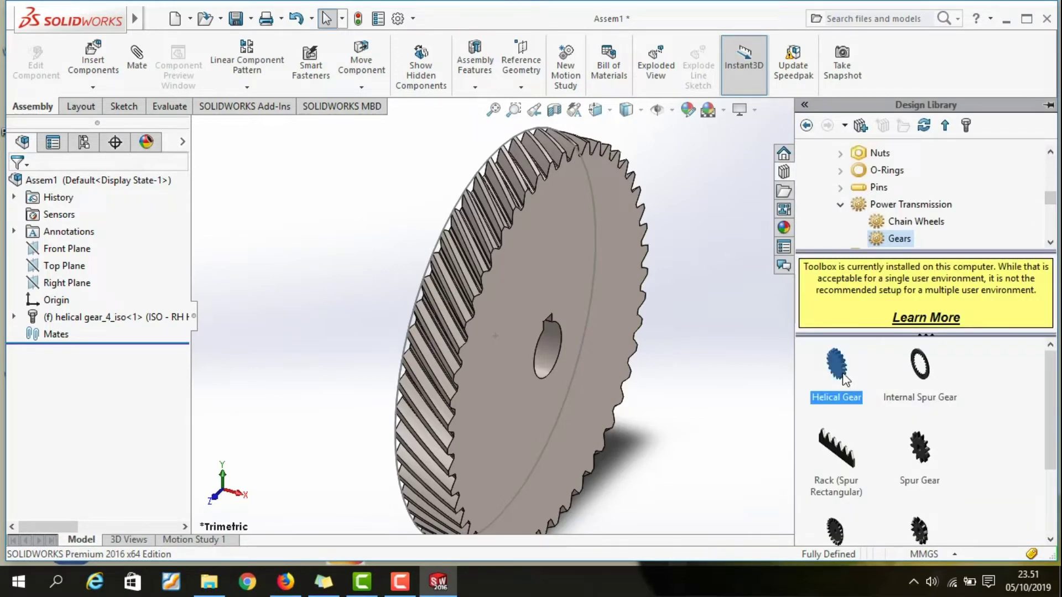
drag(770, 364, 795, 344)
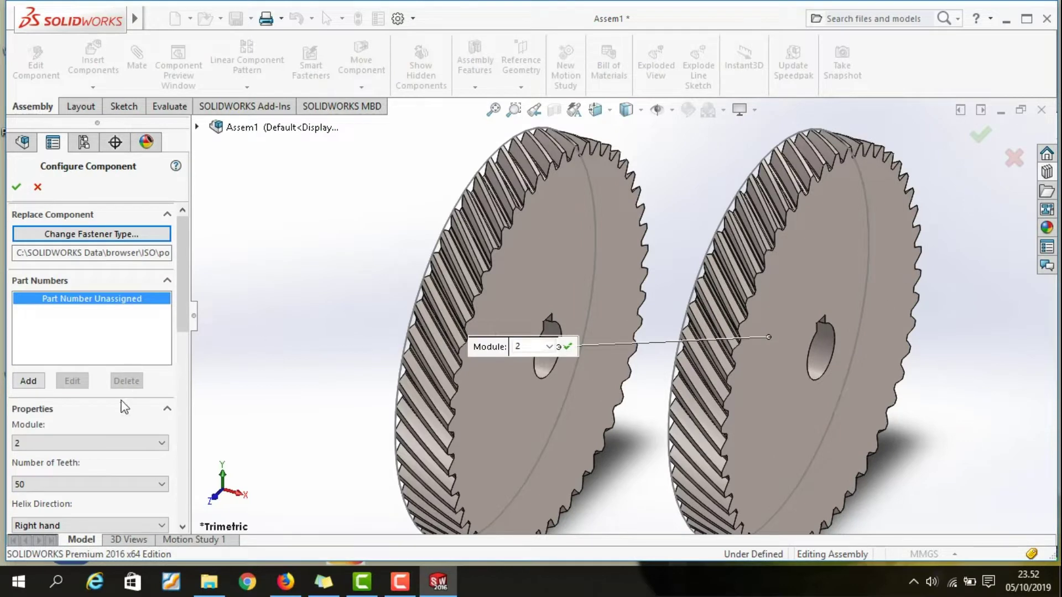
scroll(187, 331, down, 2)
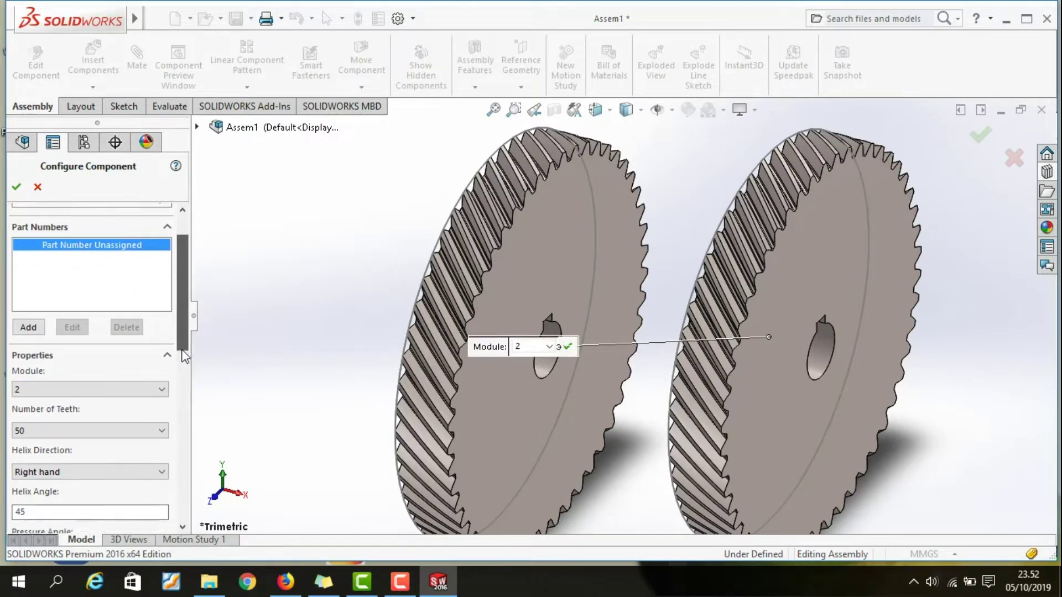
scroll(187, 331, down, 3)
scroll(187, 331, down, 1)
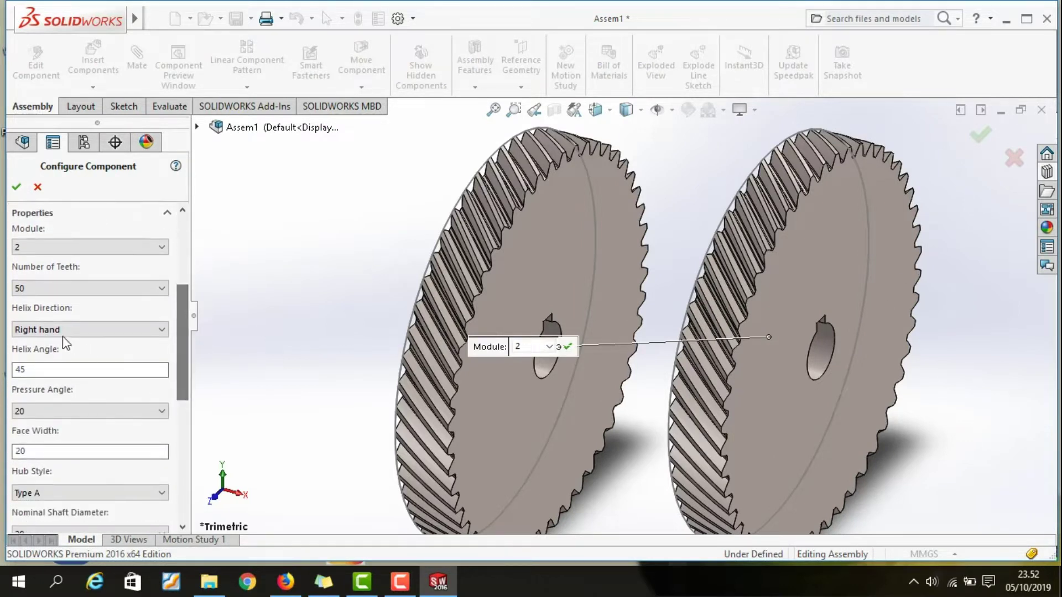
Step: Configure the second gear with 30 teeth and a left-hand helix, and accept it
click(80, 283)
scroll(50, 144, up, 9)
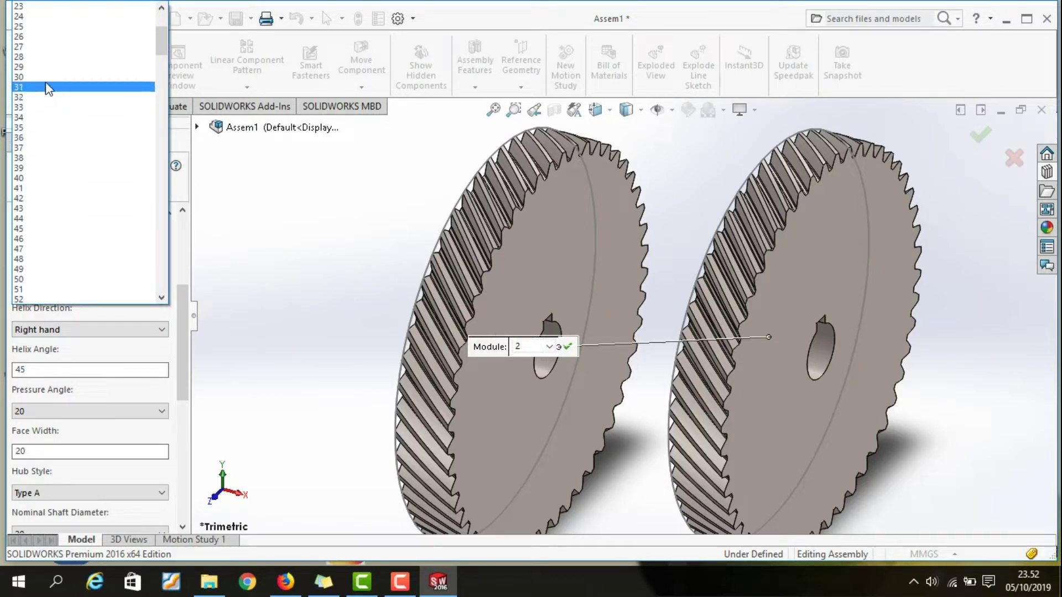
click(48, 77)
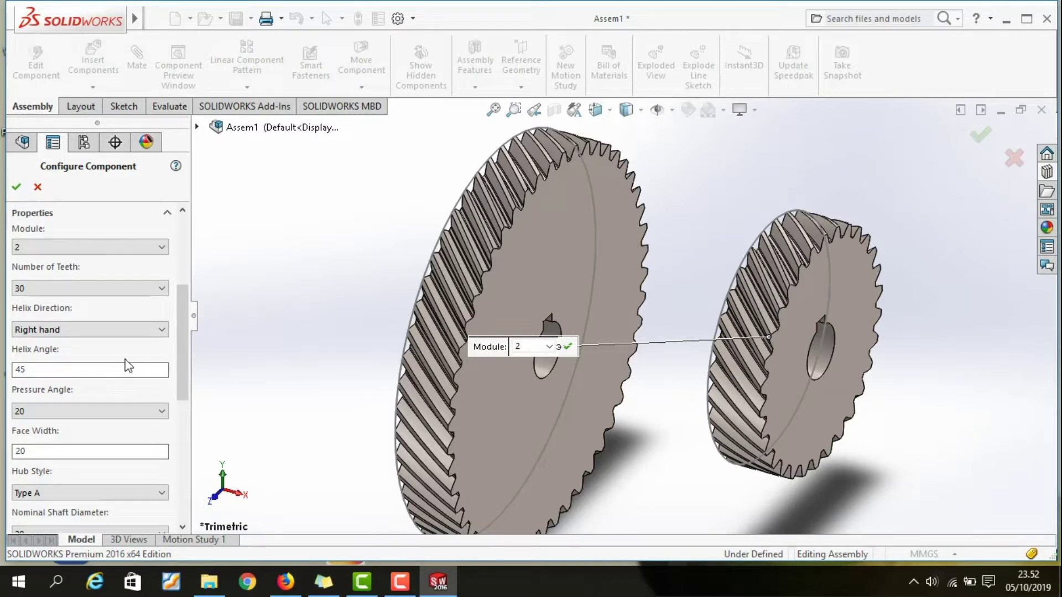
click(102, 331)
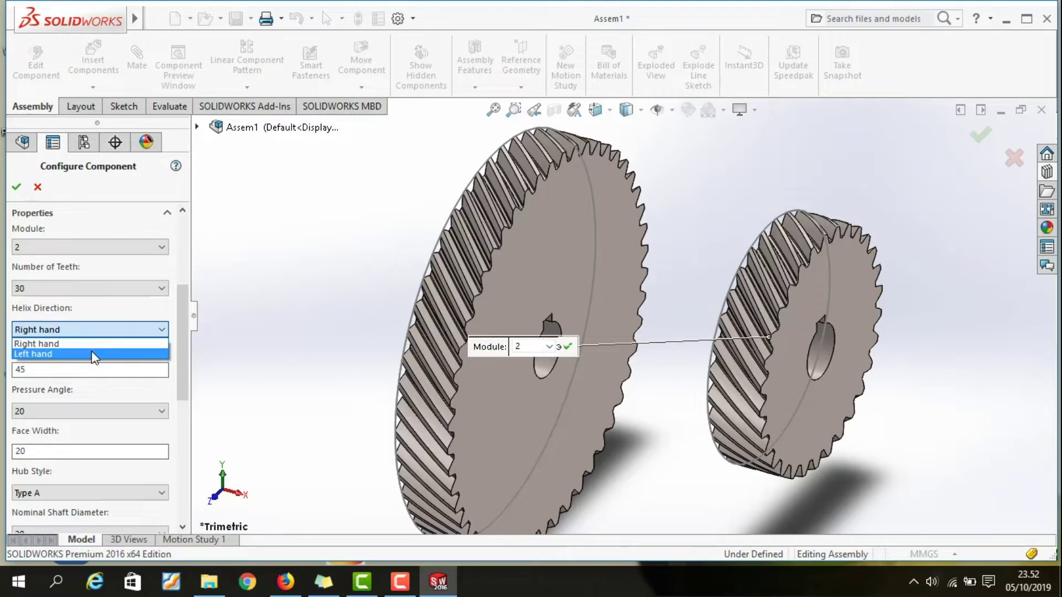
click(91, 353)
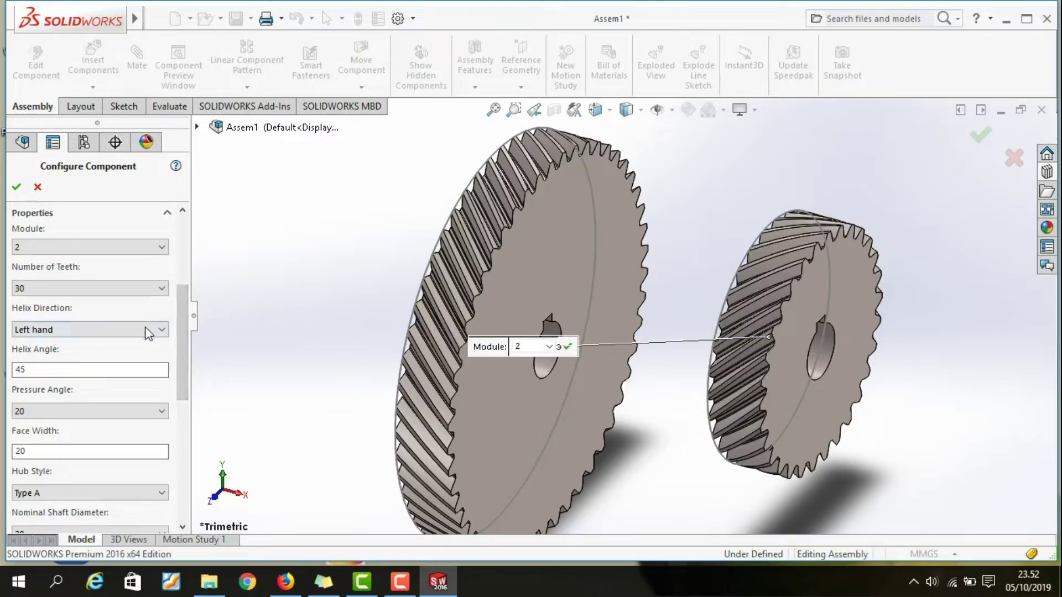
mouse_move(182, 356)
mouse_down()
mouse_move(183, 413)
mouse_move(174, 359)
mouse_up()
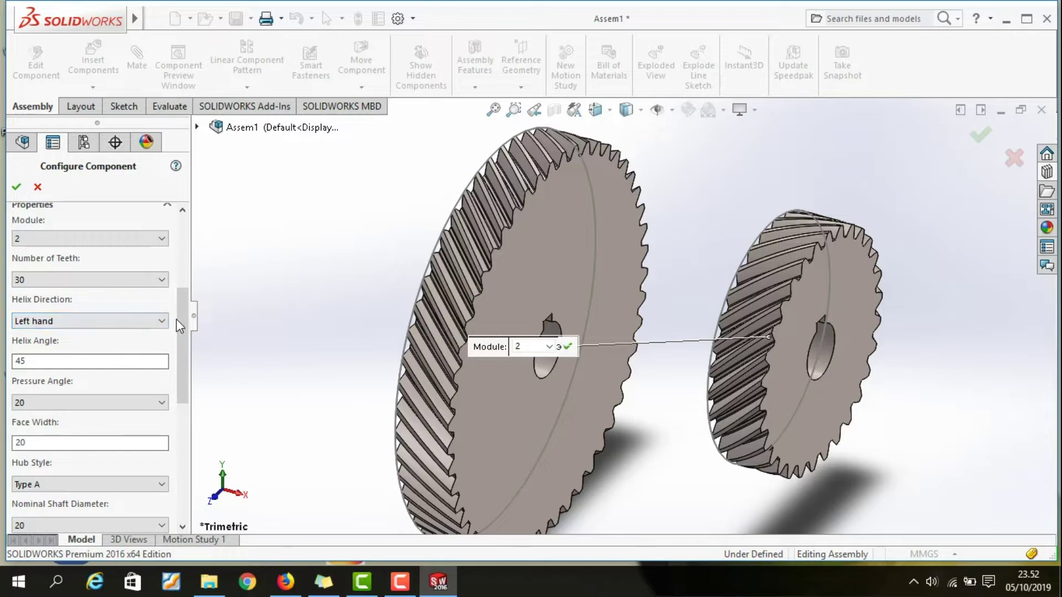
drag(188, 309, 188, 251)
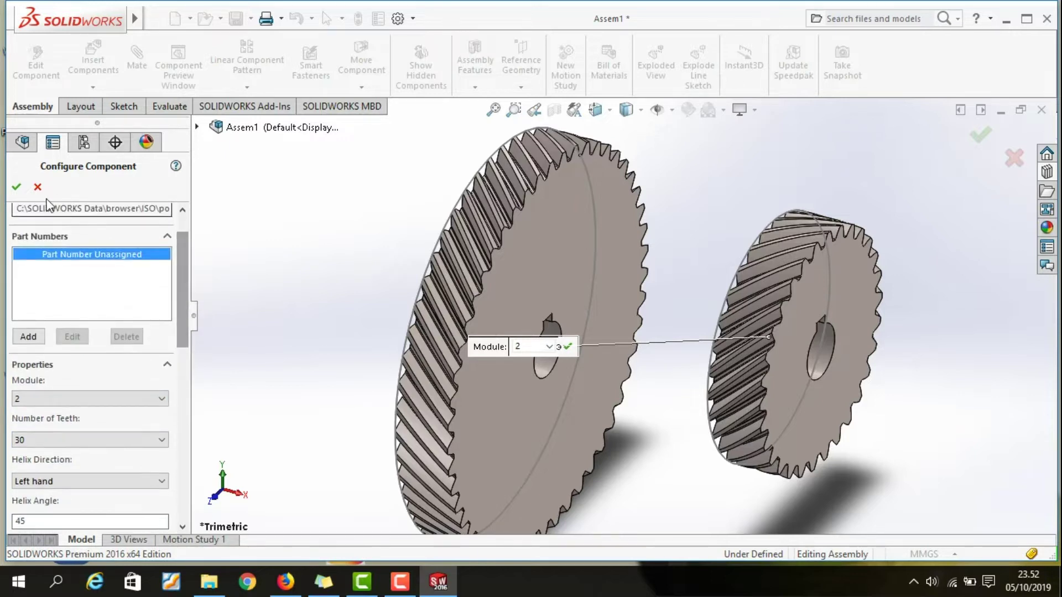
click(16, 186)
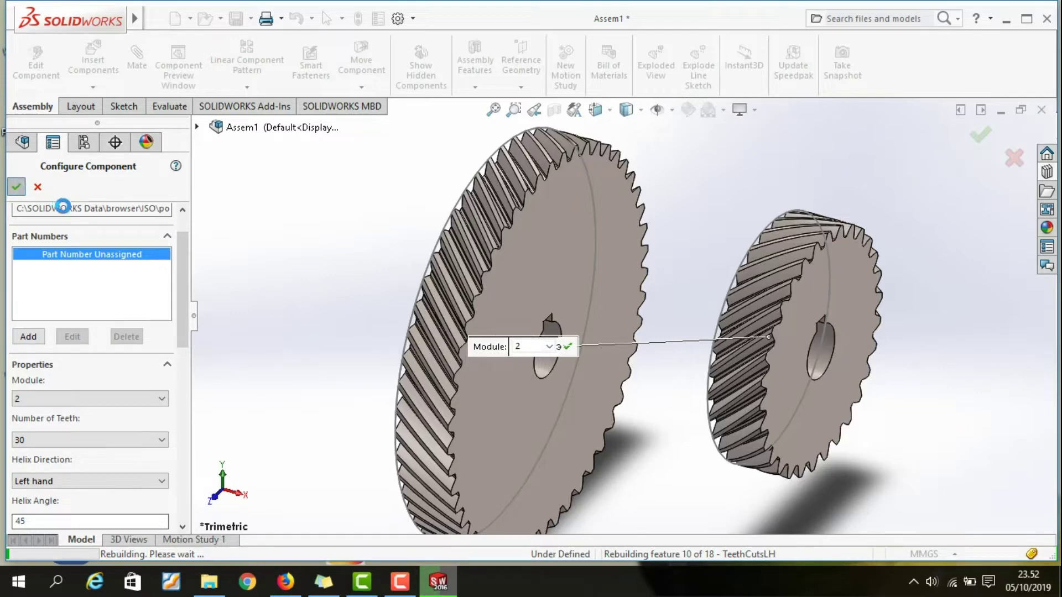
key(Escape)
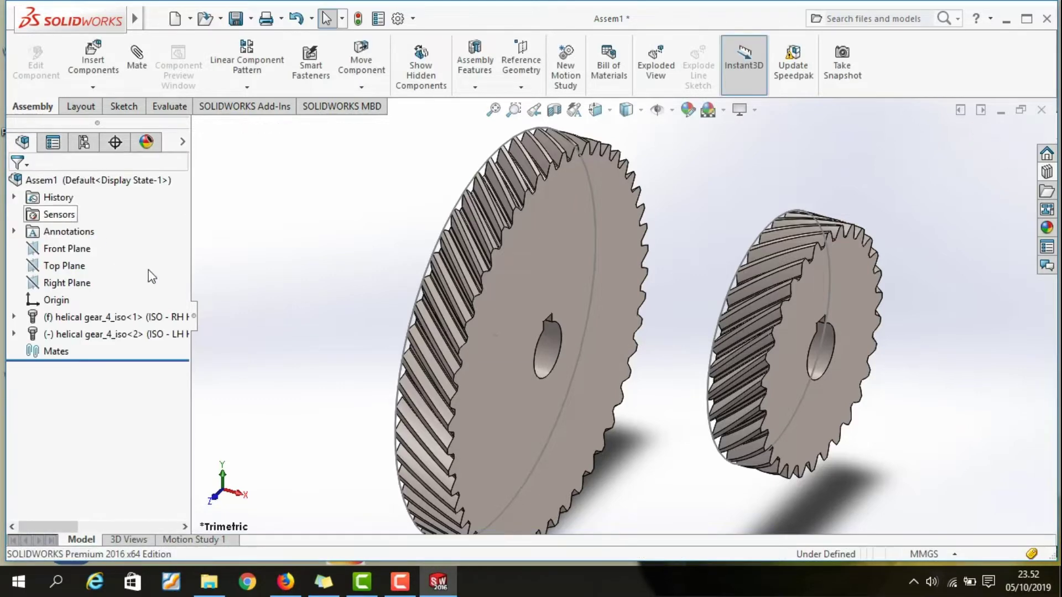
Step: Create reference axis Axis1 from the Top Plane and Front Plane
key(f)
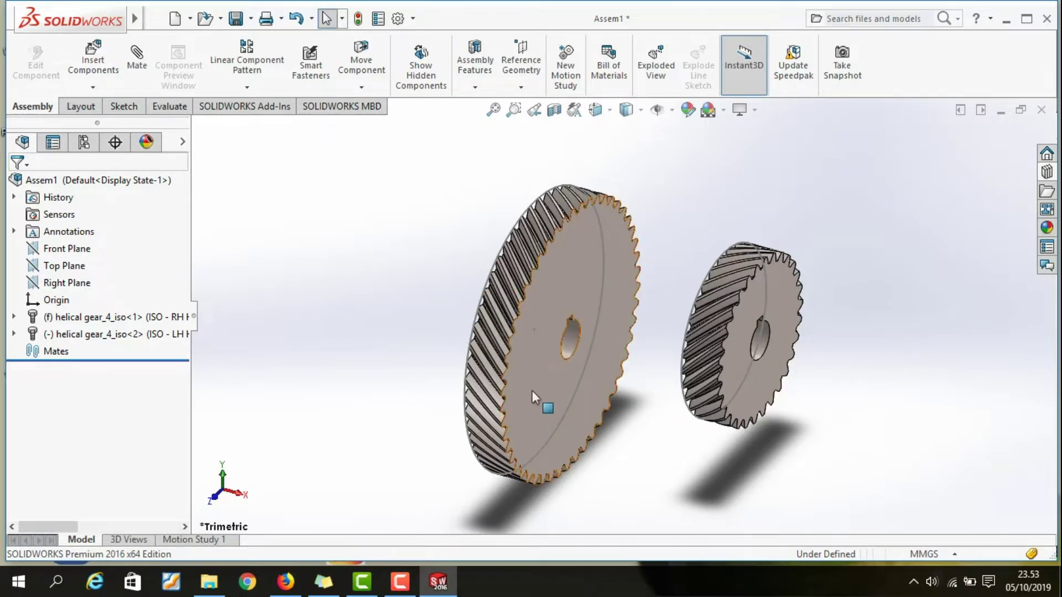
click(516, 73)
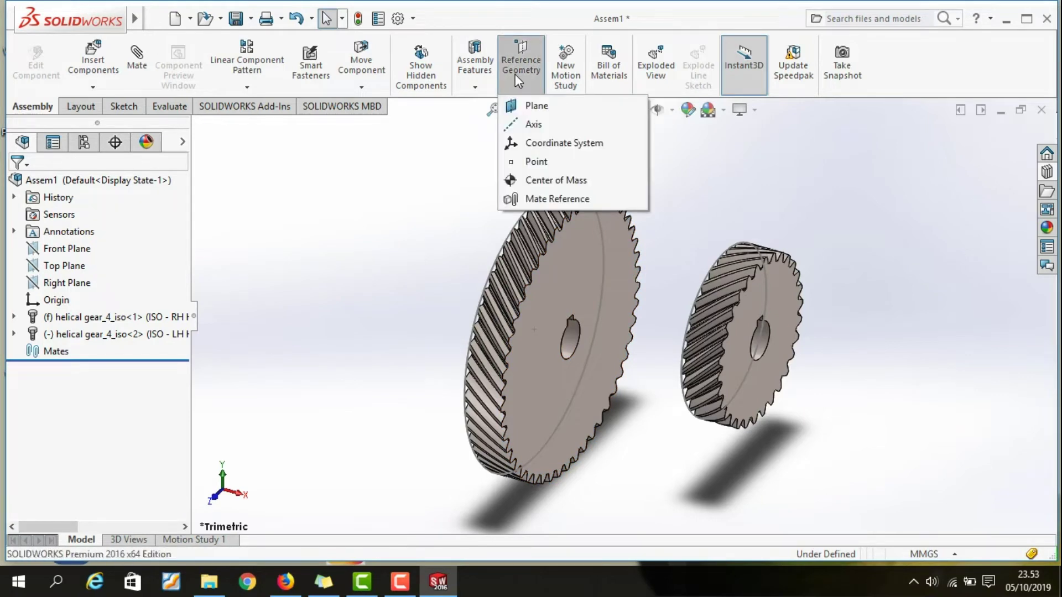
click(570, 126)
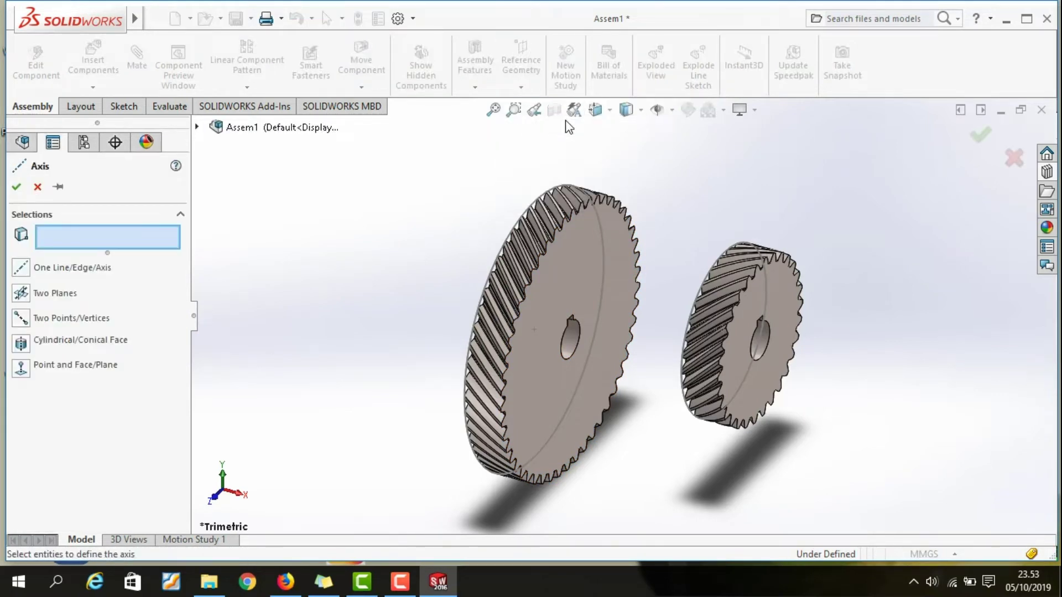
click(68, 296)
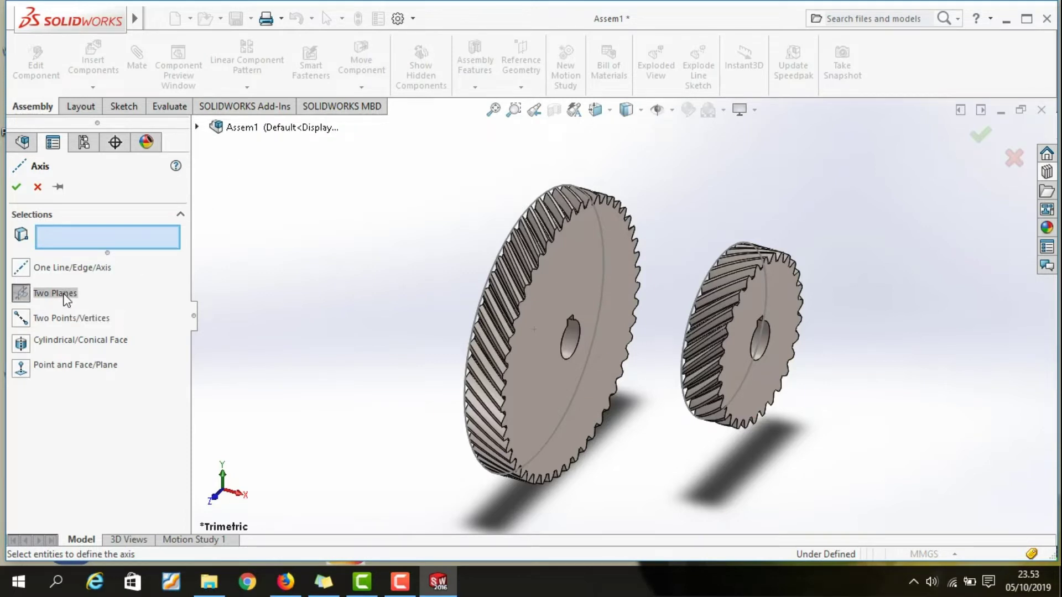
click(198, 128)
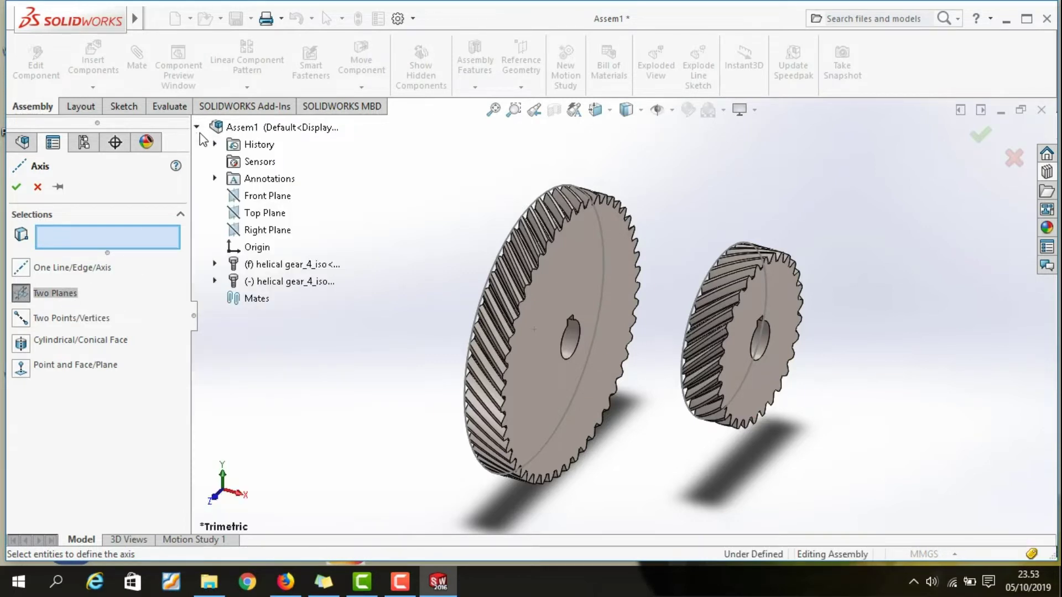
click(247, 216)
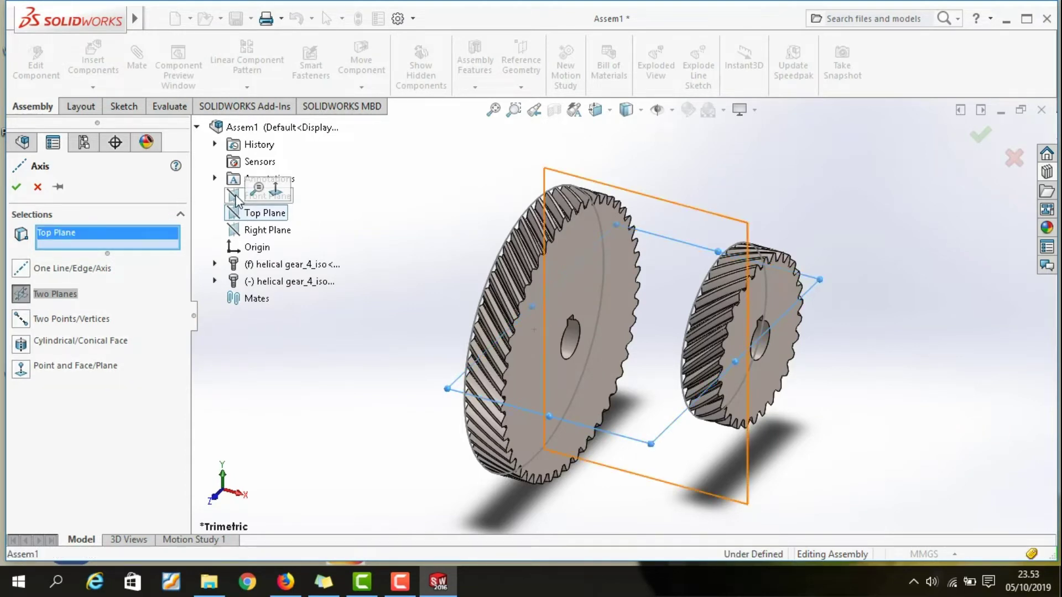
click(247, 198)
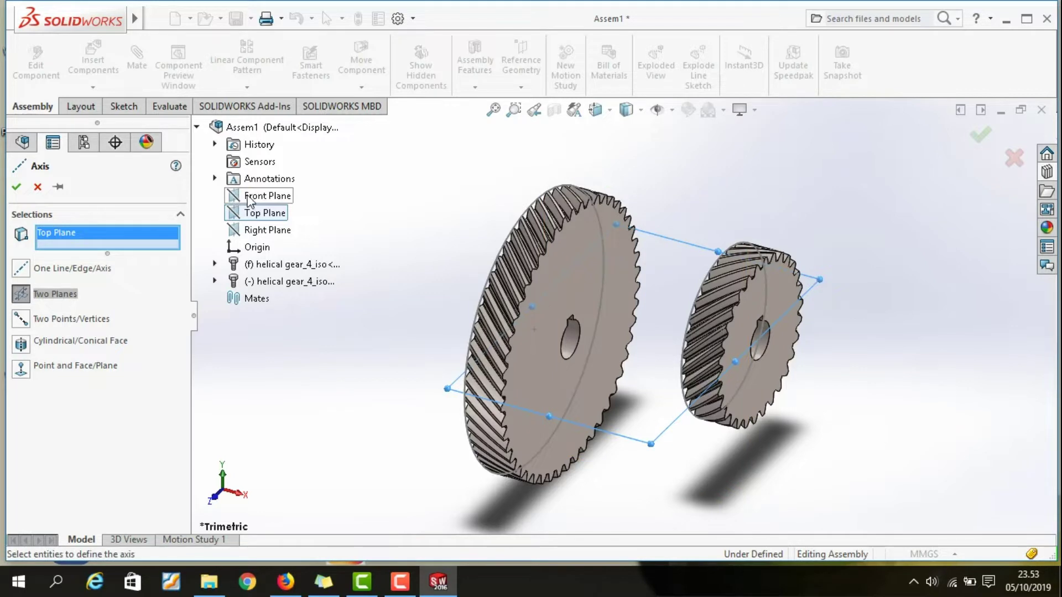
click(17, 188)
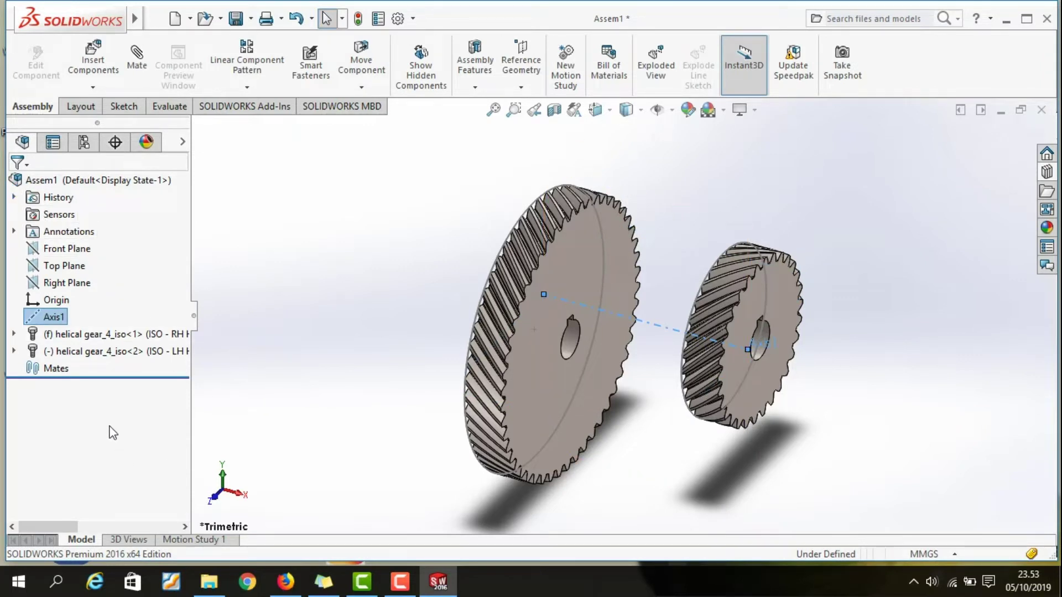
Step: Switch the 50-tooth gear, helical gear_4_iso<1>, from fixed to Float
click(50, 339)
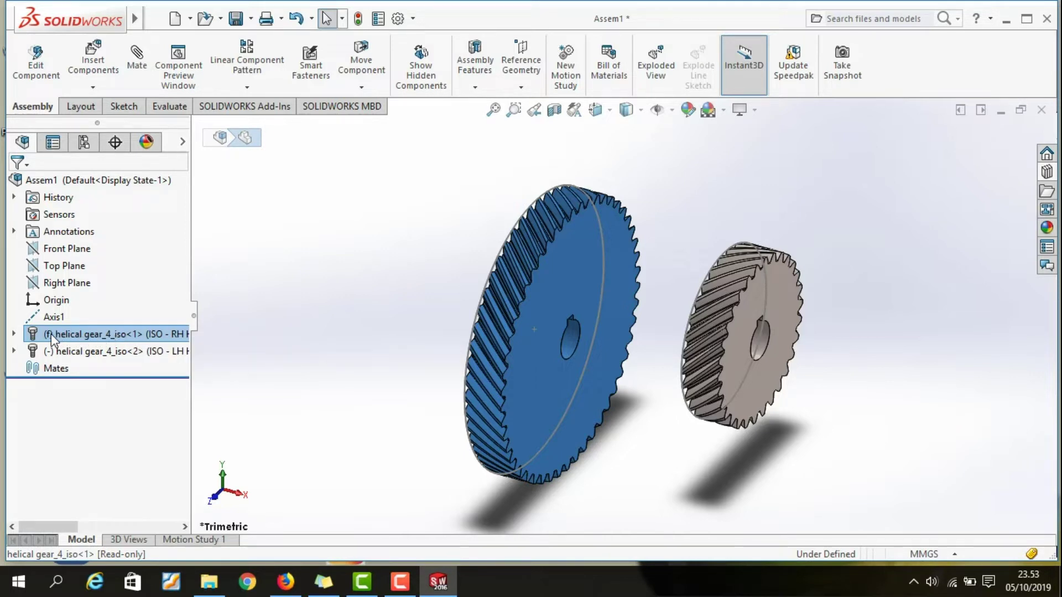
right_click(79, 339)
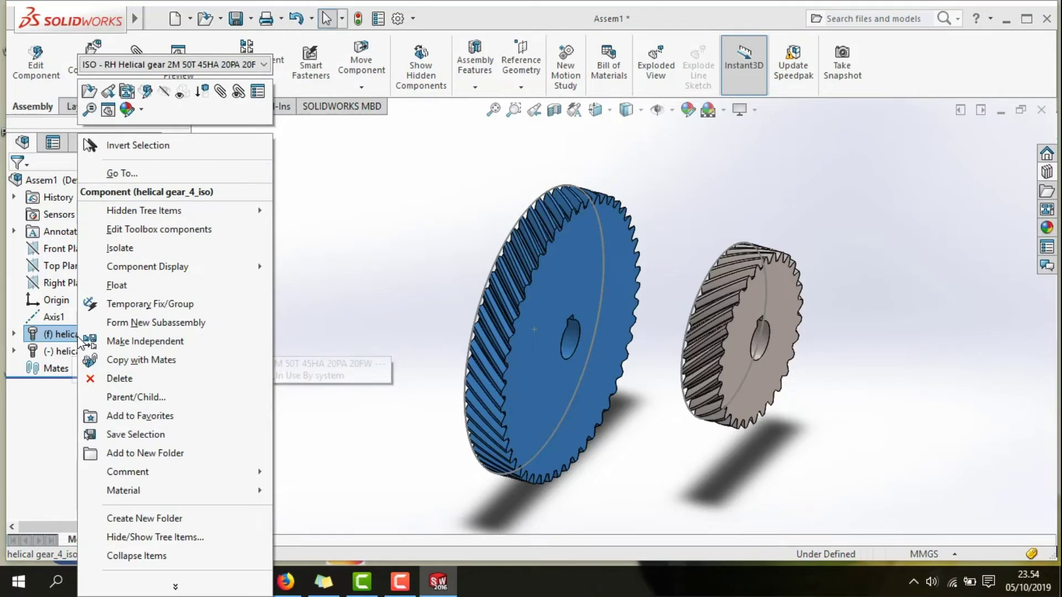
click(131, 285)
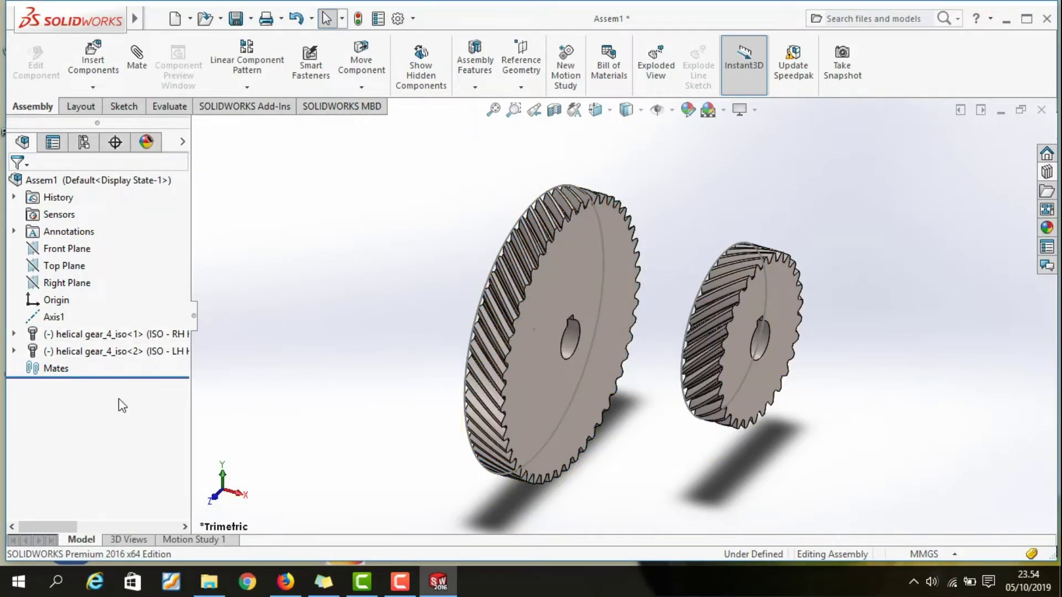
click(131, 66)
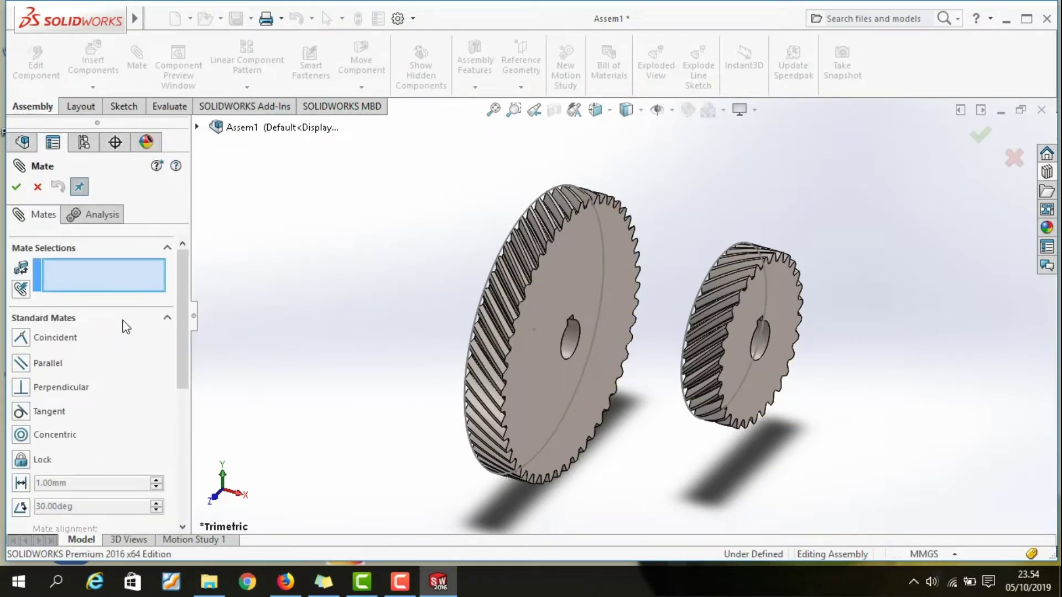
Step: Add a Concentric mate between Axis1 and the large gear's bore
click(199, 127)
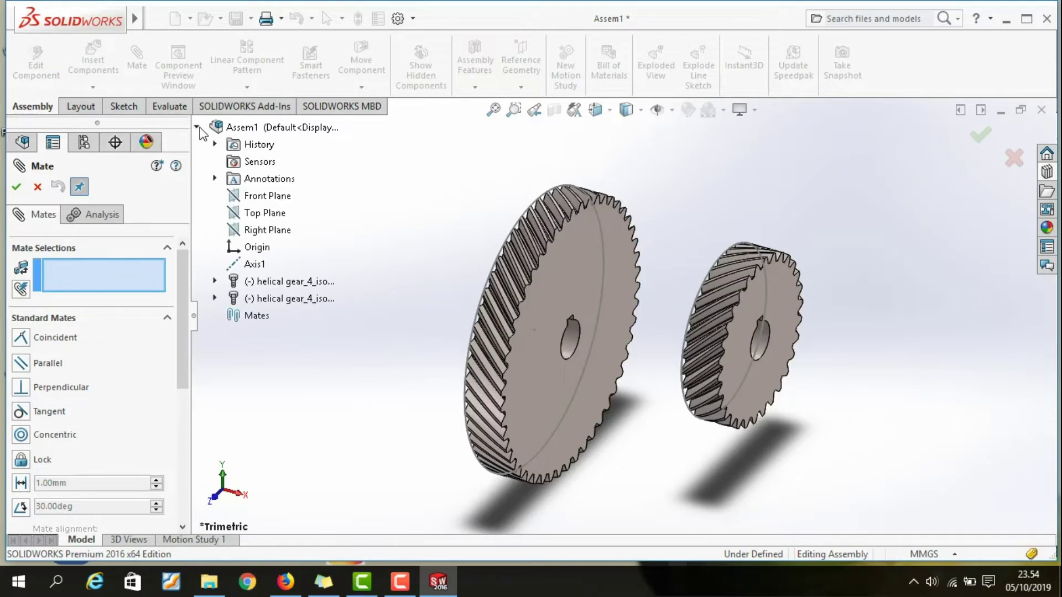
click(244, 268)
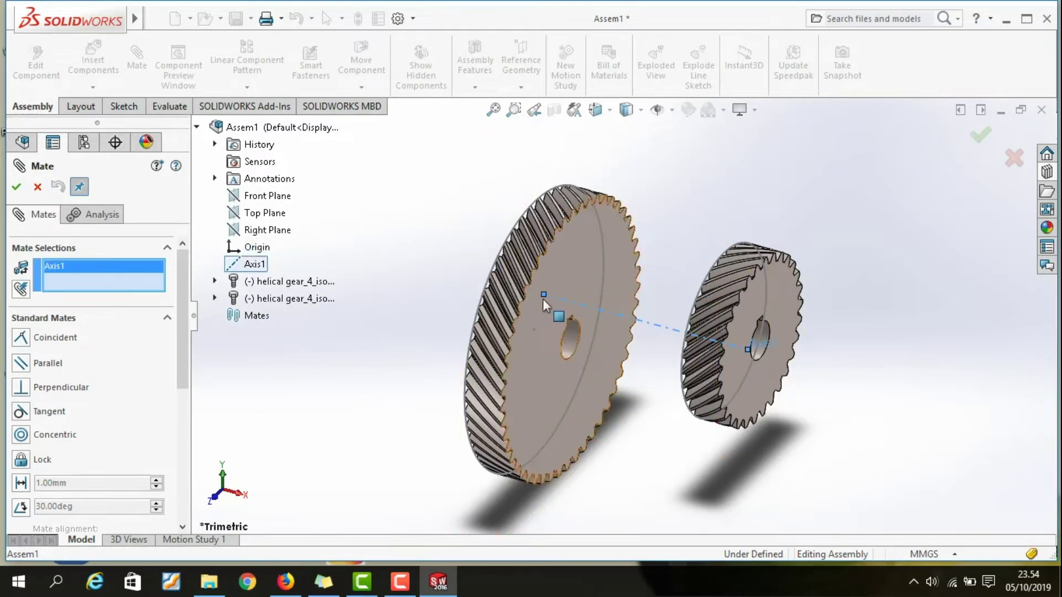
click(573, 344)
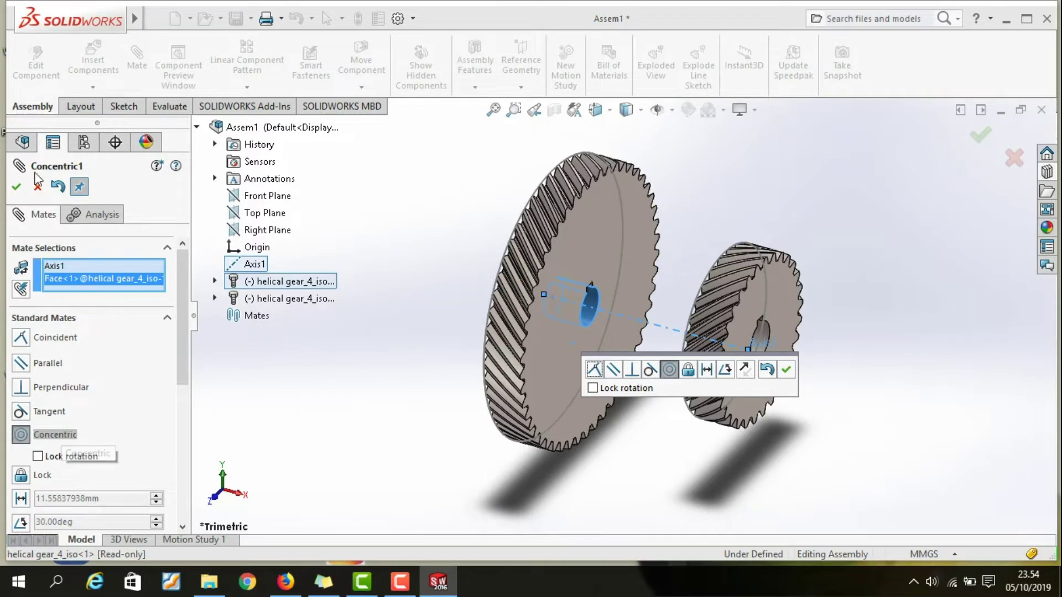
click(17, 188)
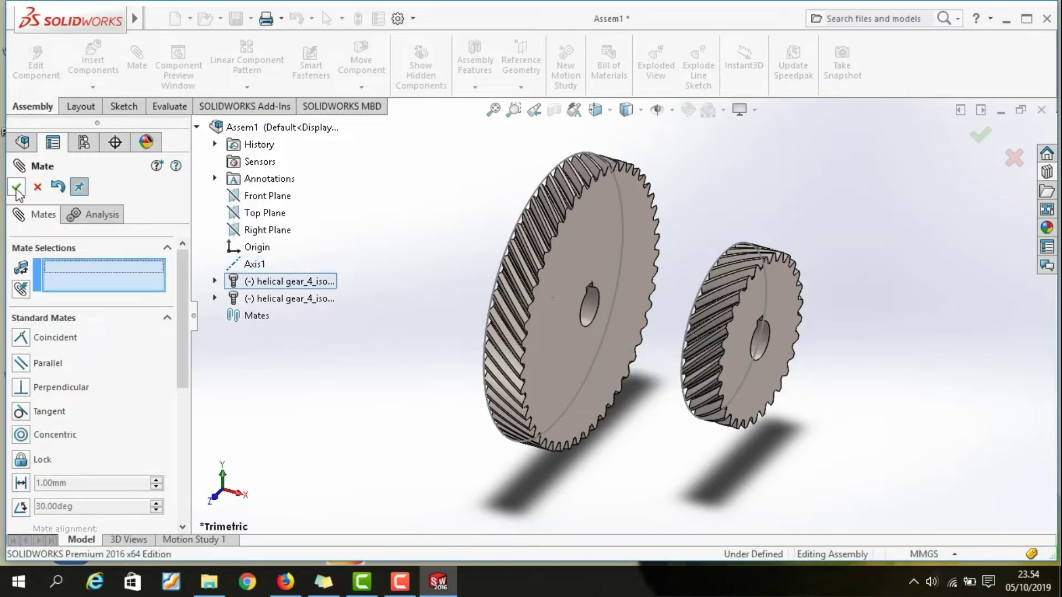
click(16, 188)
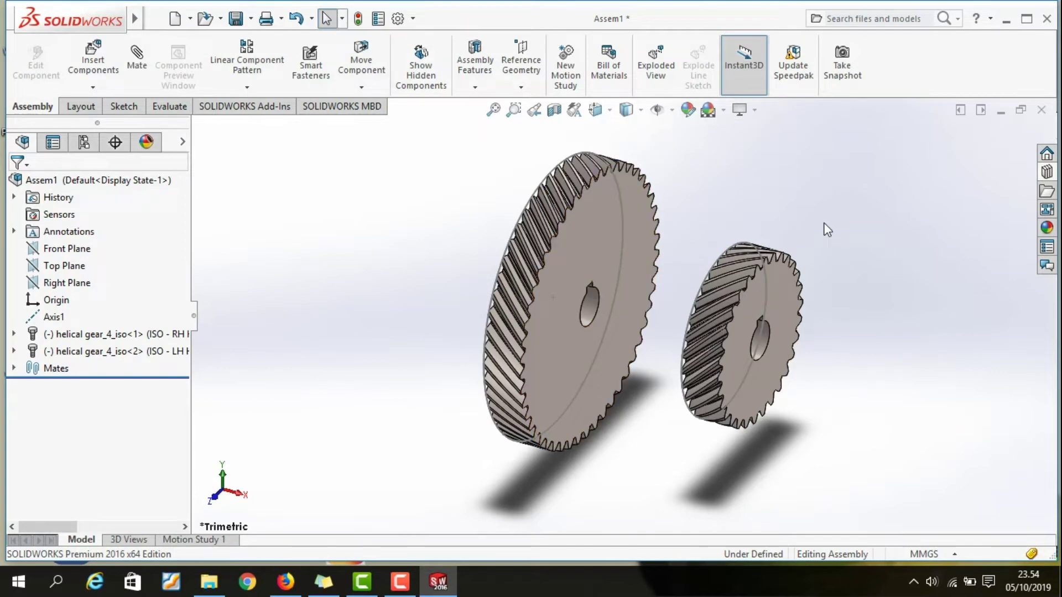
Step: Drag the 30-tooth gear up and right, clear of the large gear
middle_drag(857, 330, 822, 310)
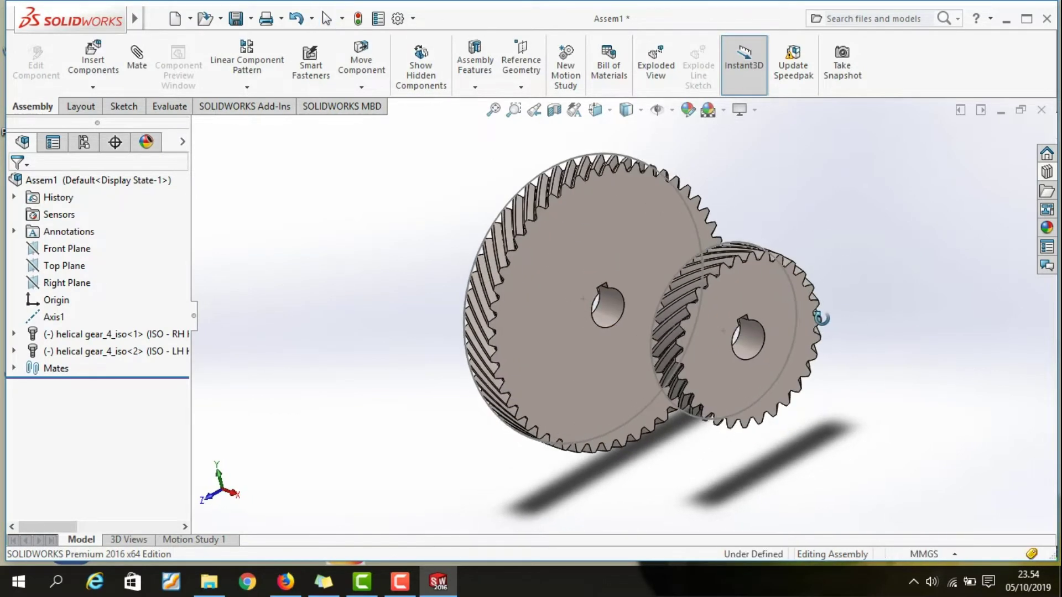
drag(872, 237, 977, 177)
key(Escape)
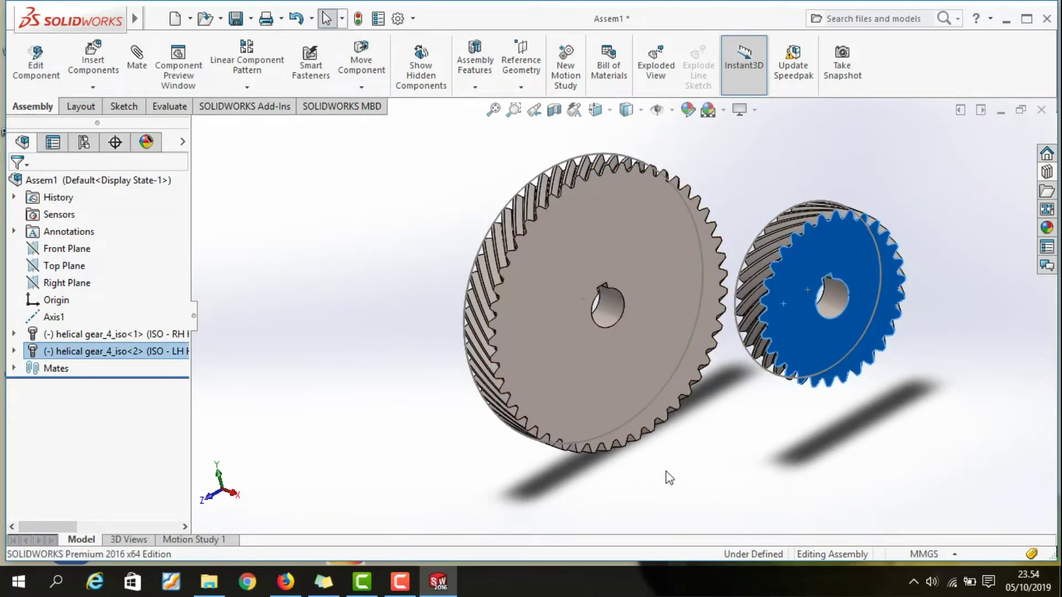
click(394, 414)
middle_drag(383, 392, 412, 426)
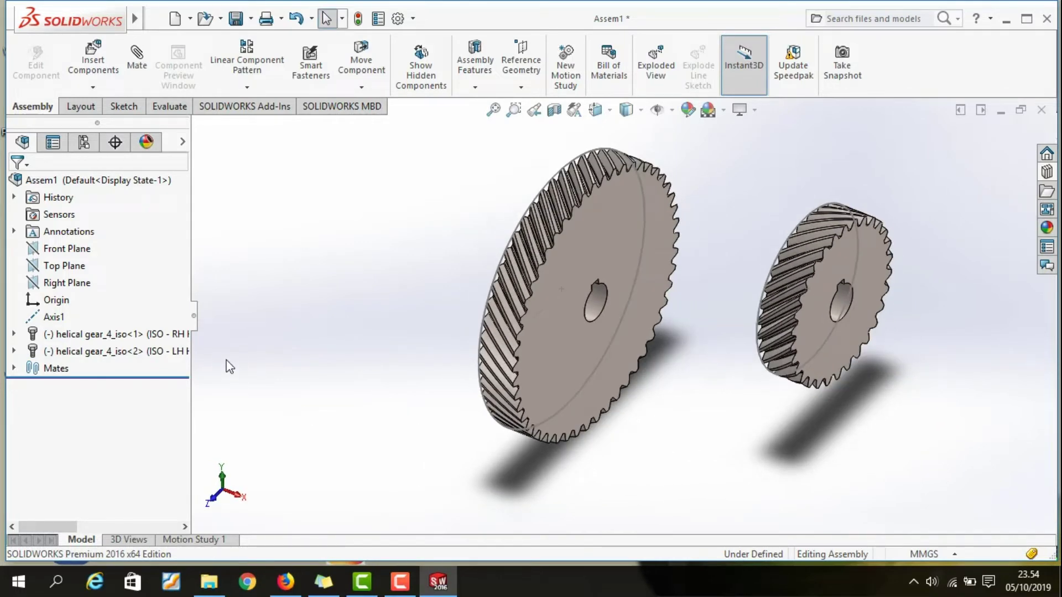
click(131, 65)
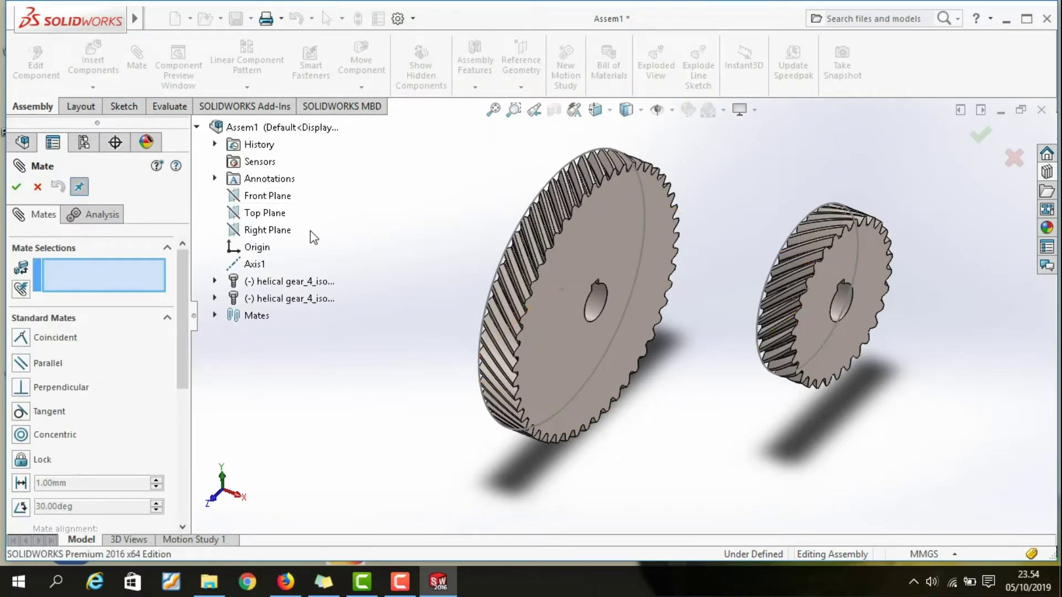
Step: Mate the large gear's side face coincident with the Right Plane
click(613, 221)
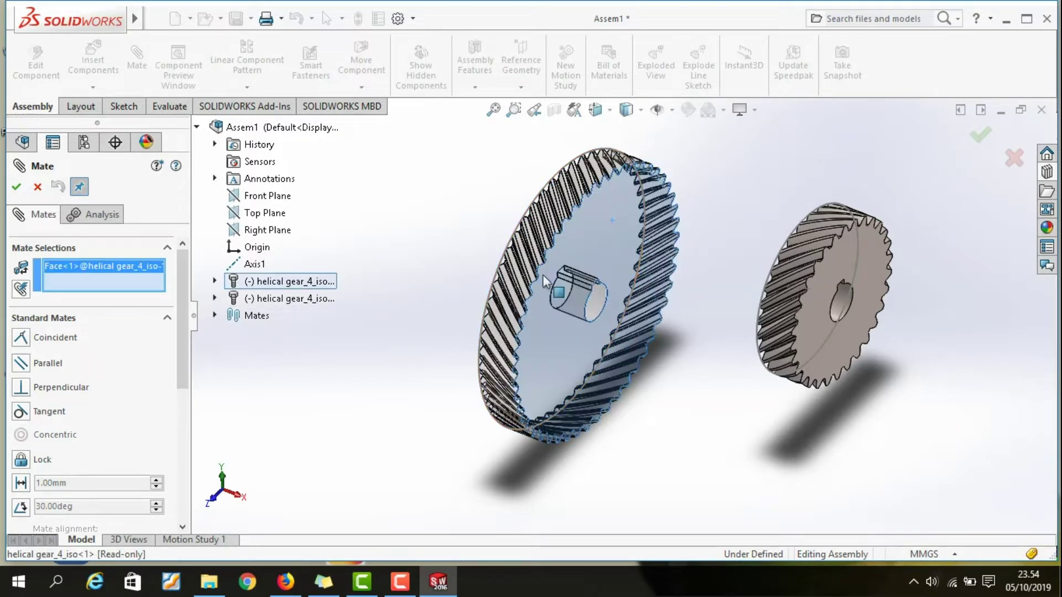
click(284, 232)
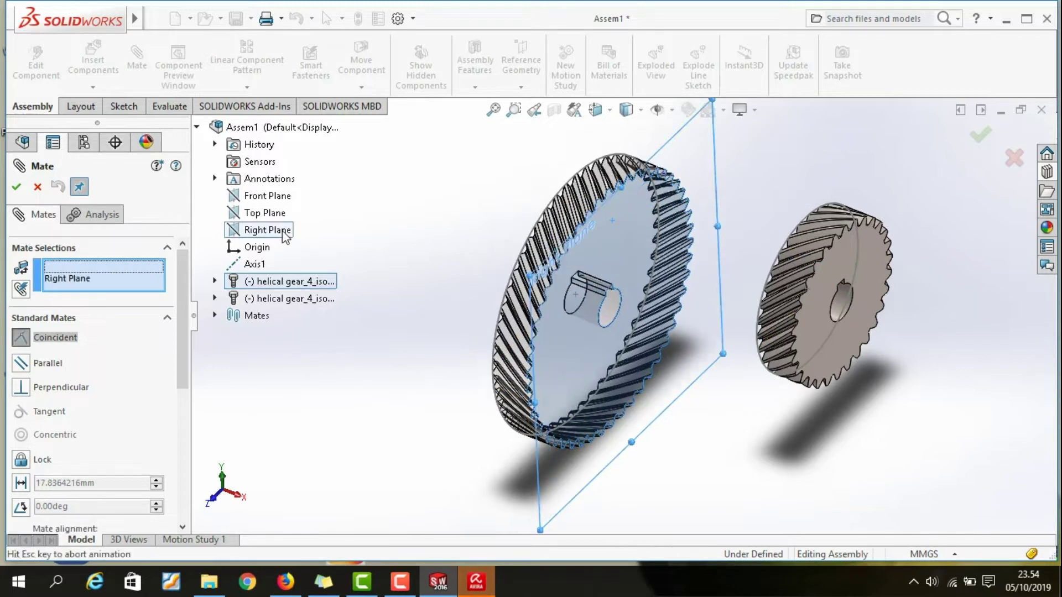
click(16, 189)
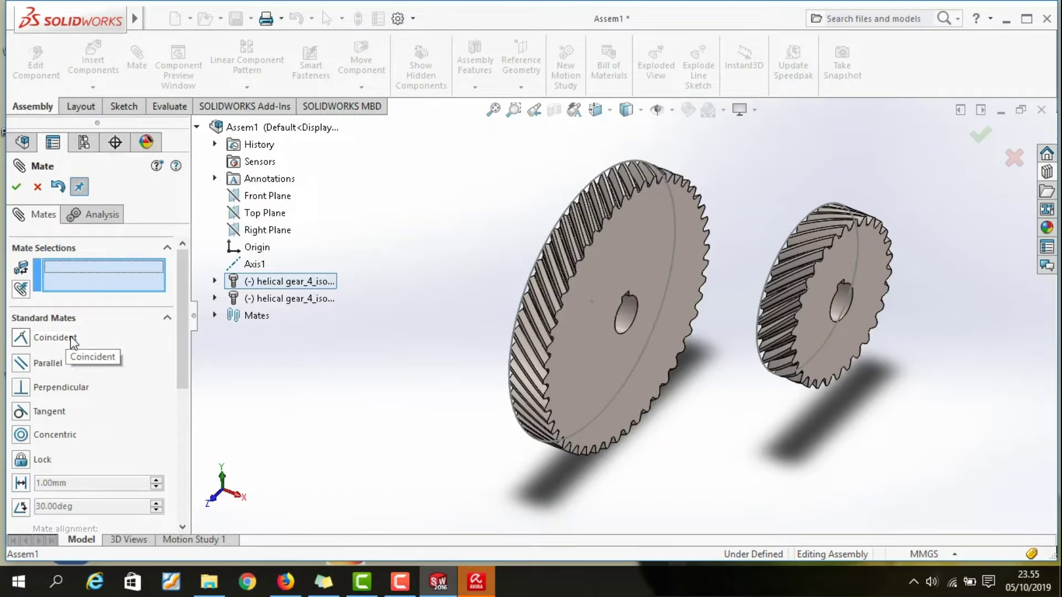
click(16, 187)
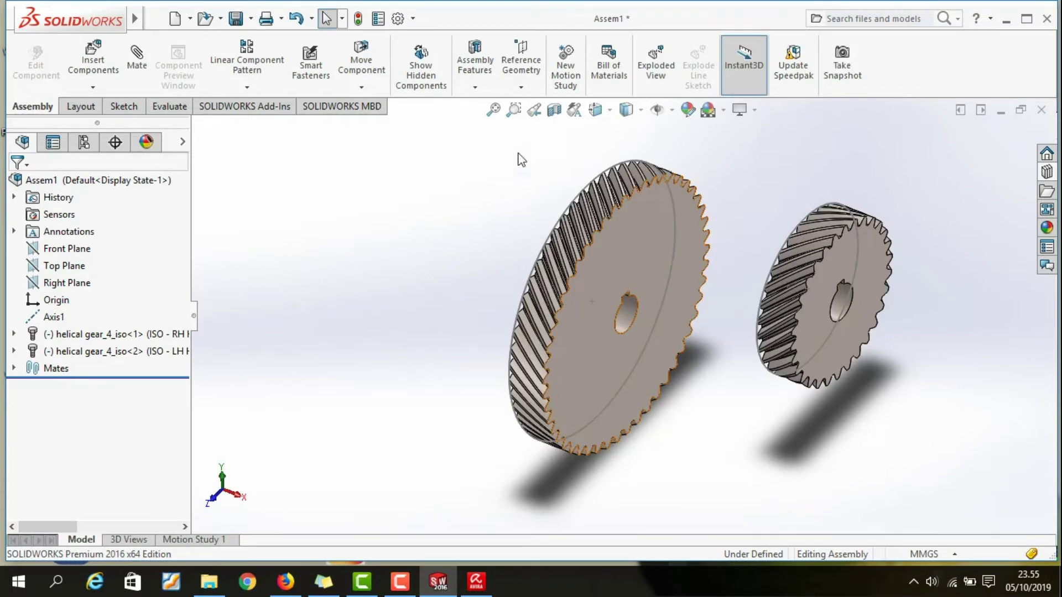
Step: Mate the small gear's face coincident with the Right Plane, then drag it upper right
click(141, 79)
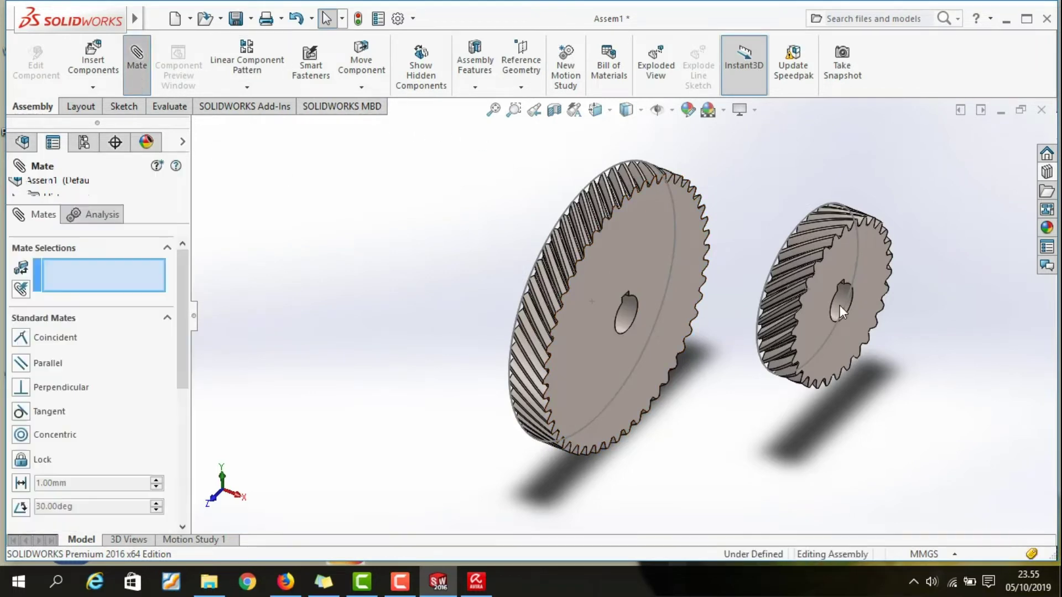
click(862, 274)
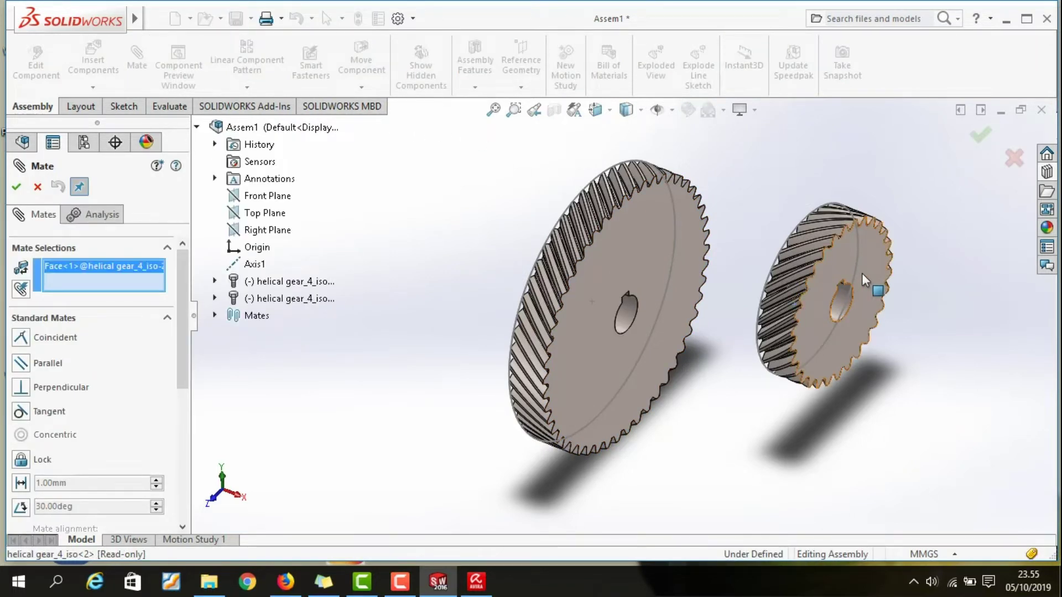
click(271, 233)
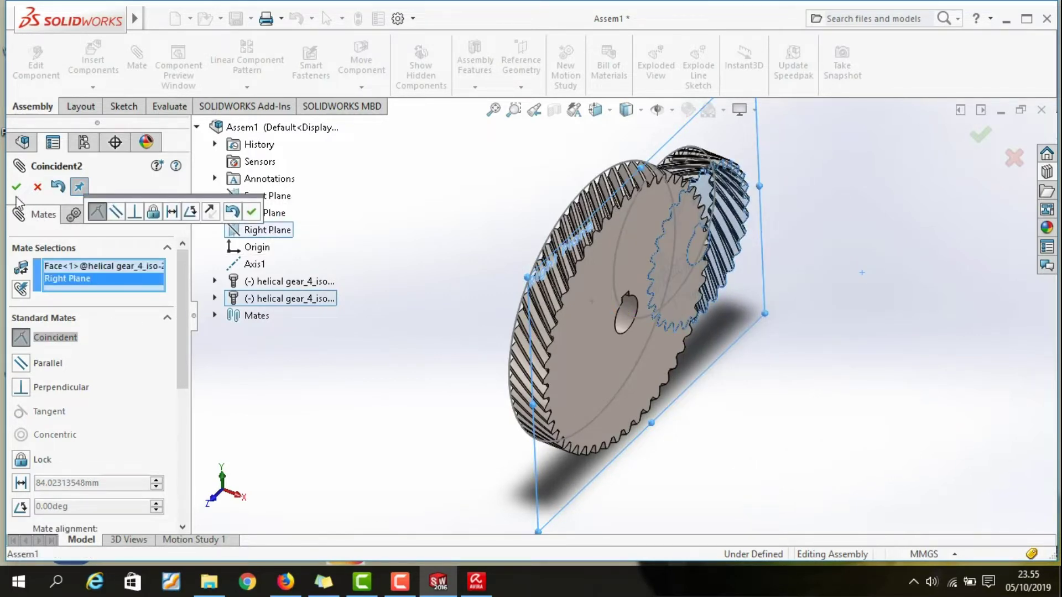
click(15, 193)
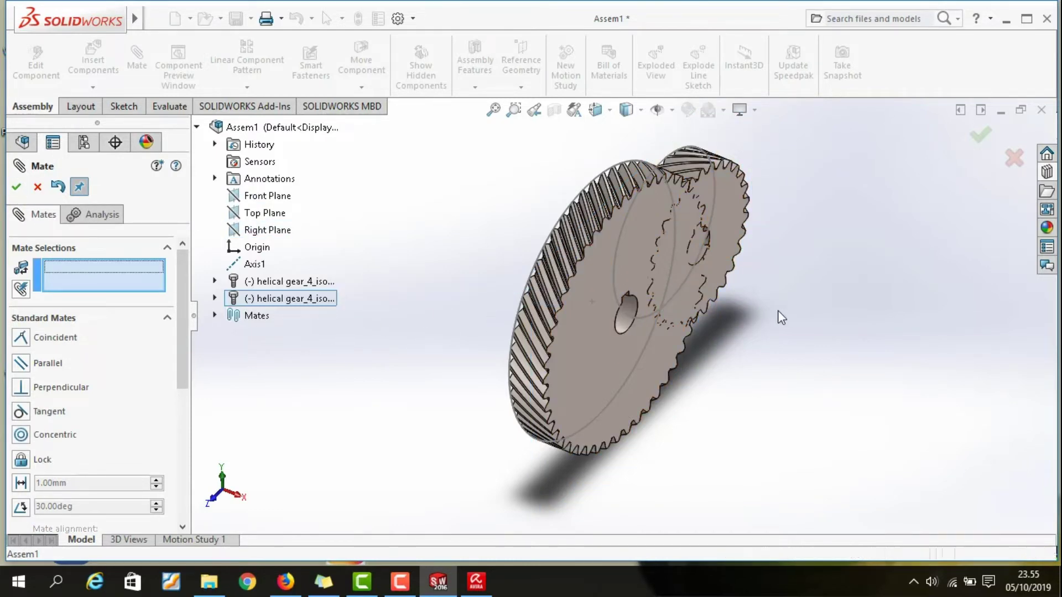
middle_drag(778, 310, 746, 218)
drag(764, 207, 884, 149)
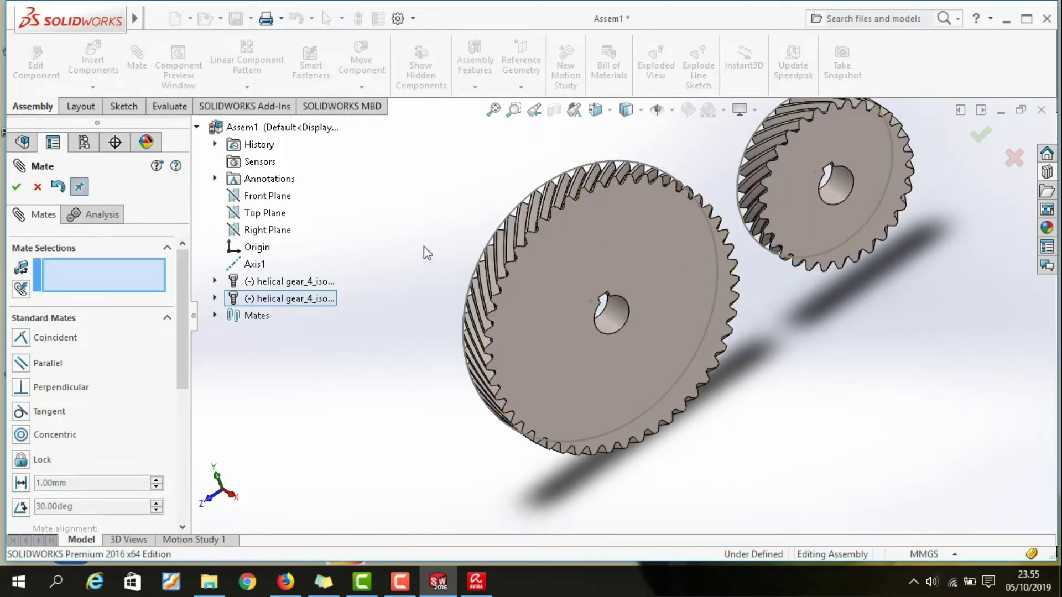
Step: Spin the large gear about Axis1 so its keyway faces the bottom of the bore
click(16, 187)
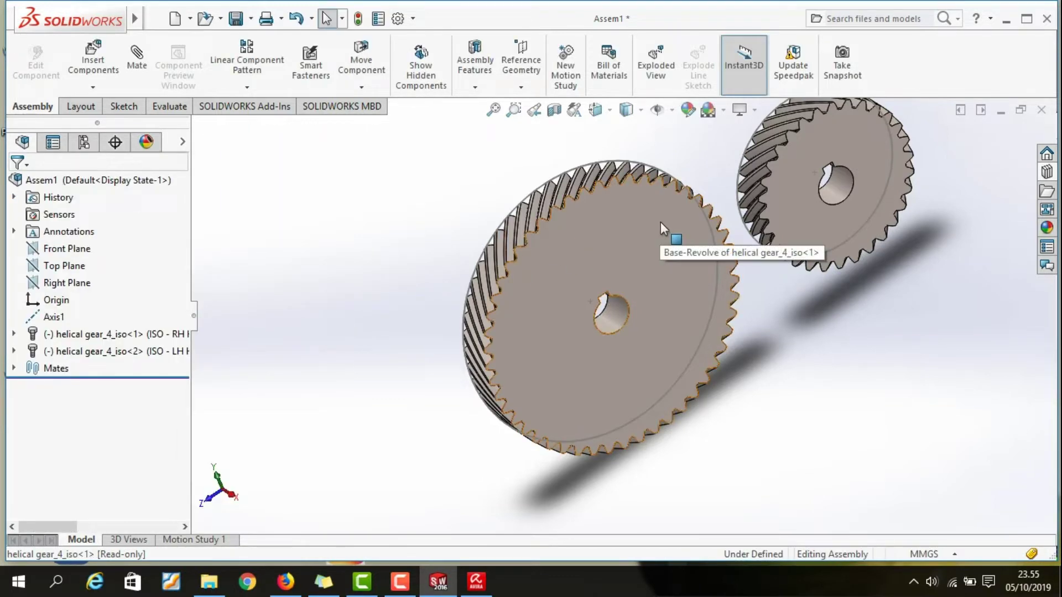
mouse_move(672, 224)
mouse_down()
mouse_move(709, 270)
mouse_move(699, 316)
mouse_move(649, 371)
mouse_move(587, 401)
mouse_move(518, 362)
mouse_move(516, 307)
mouse_move(569, 247)
mouse_move(636, 274)
mouse_move(650, 333)
mouse_move(588, 383)
mouse_move(516, 291)
mouse_move(605, 279)
mouse_move(602, 360)
mouse_up()
key(Escape)
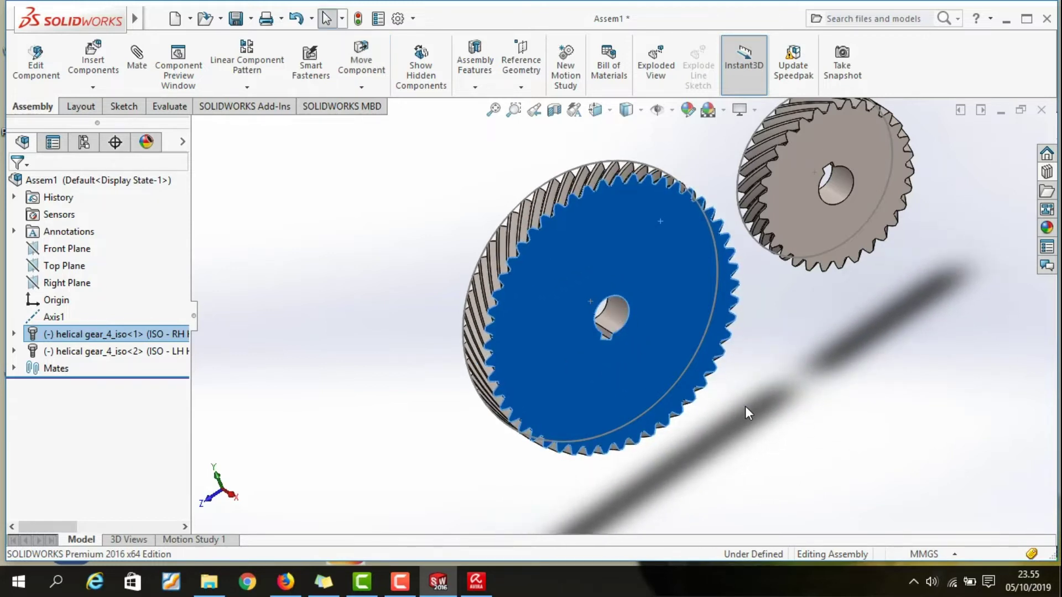
click(746, 407)
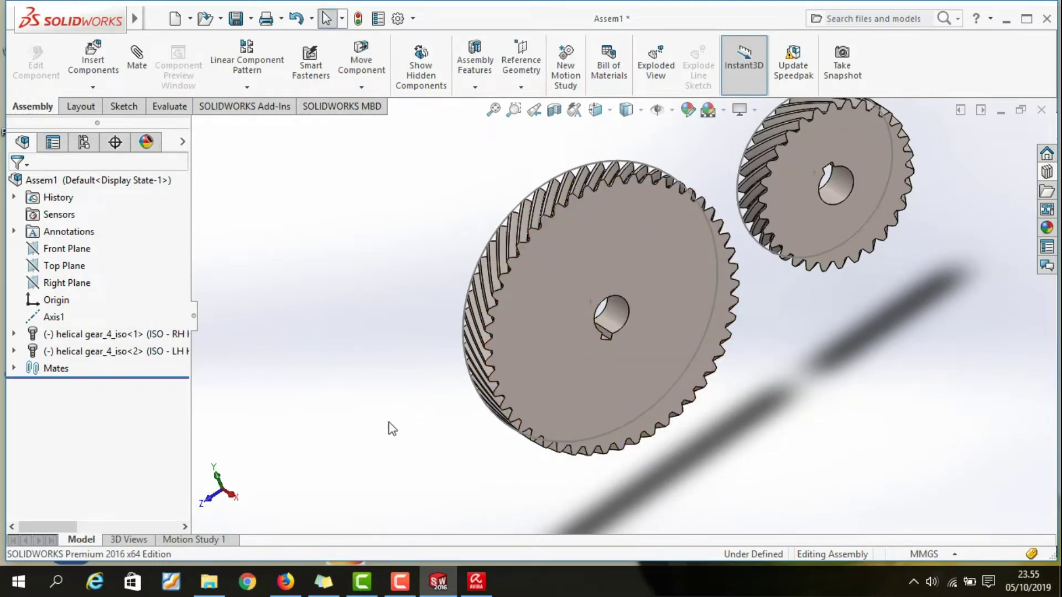
key(space)
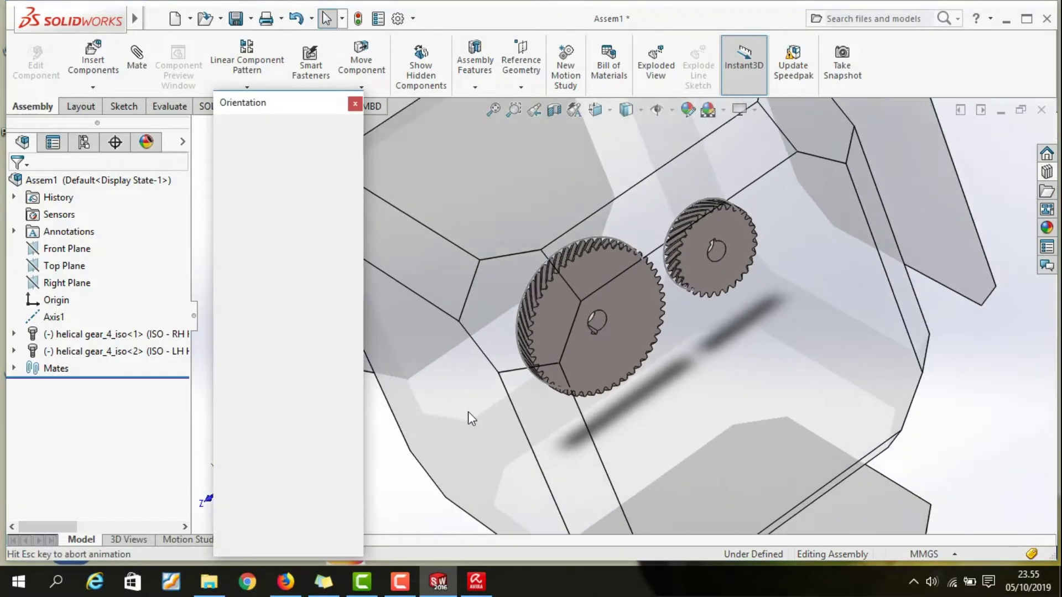
Step: Show both gears face-on in the Right view (Ctrl+4) and zoom in on their teeth
key(Escape)
key(ctrl+4)
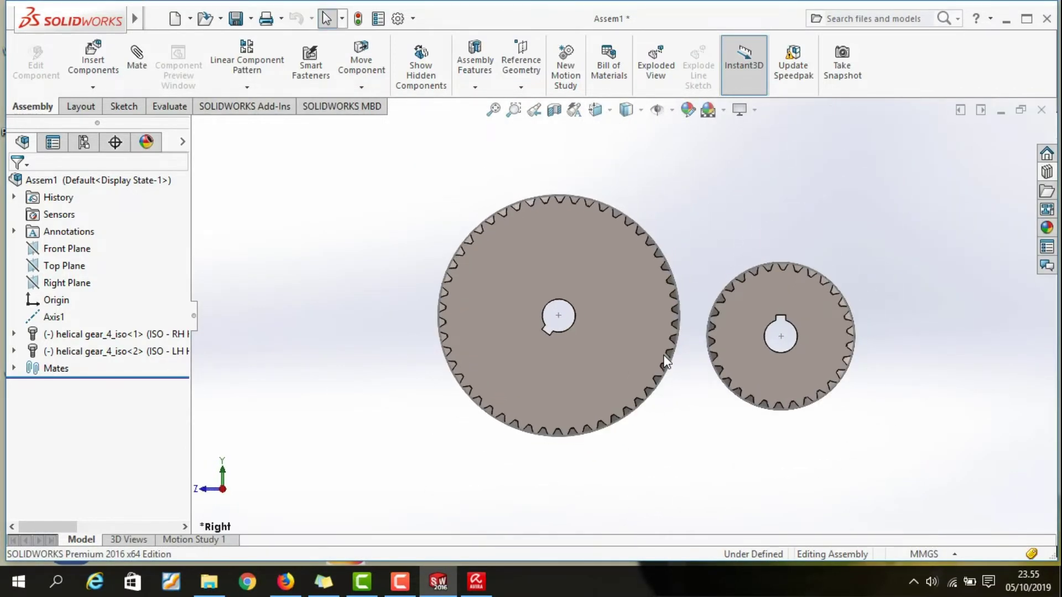
scroll(593, 294, down, 2)
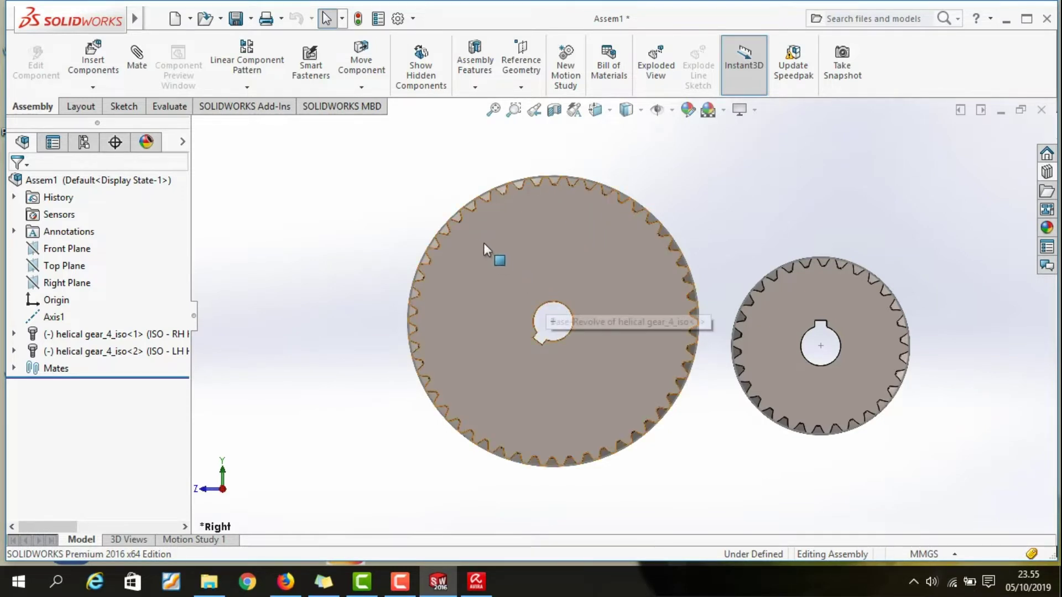
scroll(599, 185, down, 1)
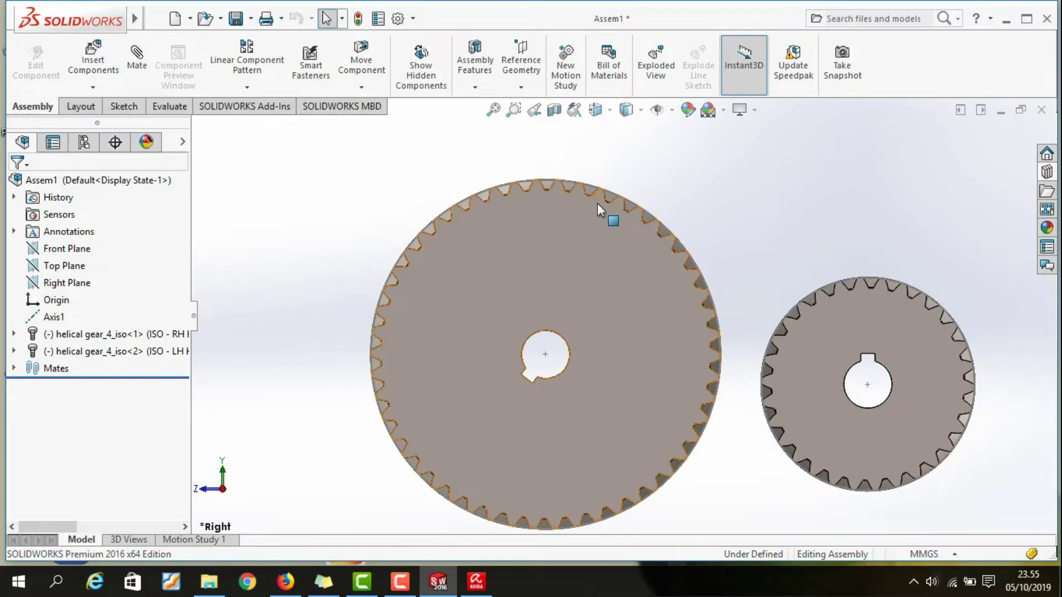
scroll(597, 203, down, 1)
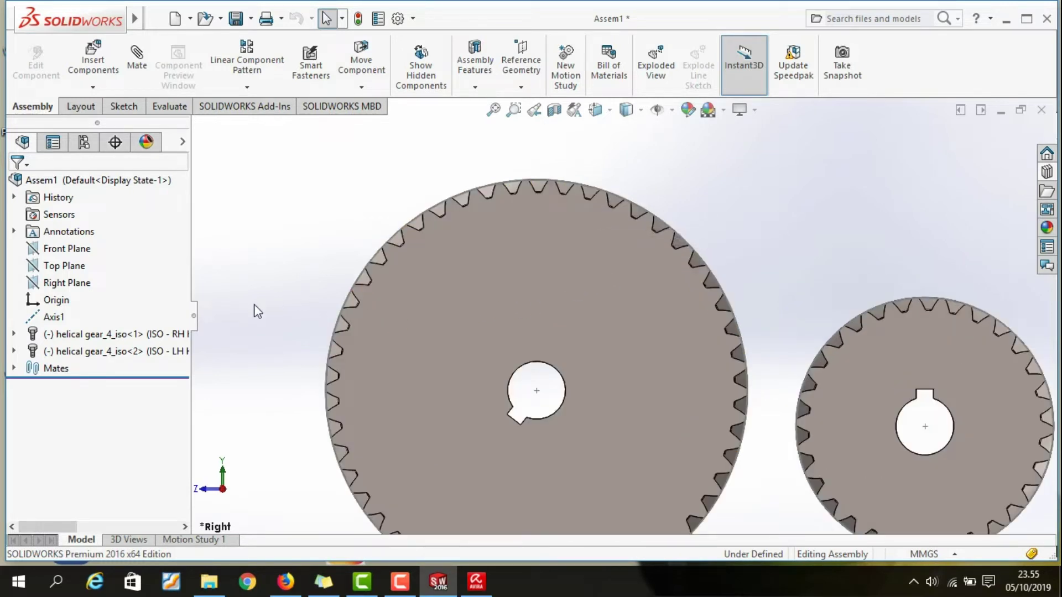
click(14, 335)
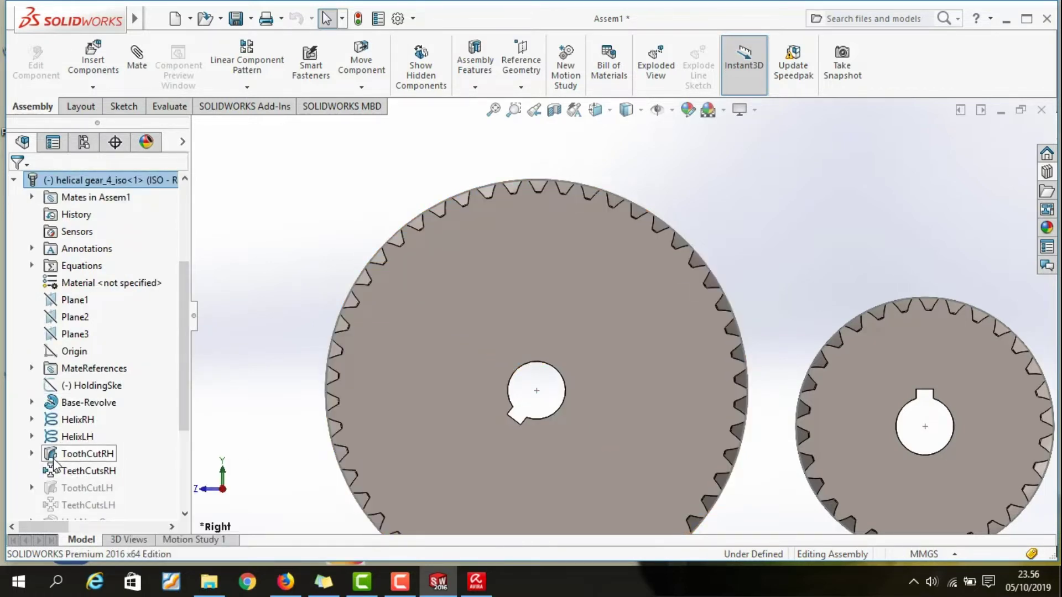
Step: Show the large gear's TooCutSkeRH tooth-cut sketch from its ToothCutRH feature
click(31, 454)
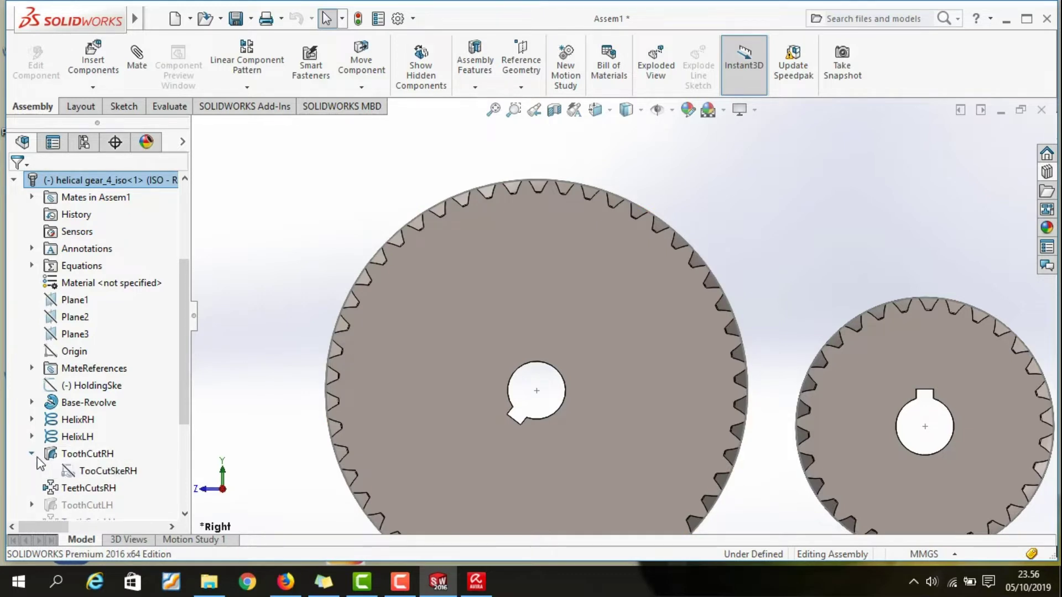
click(75, 471)
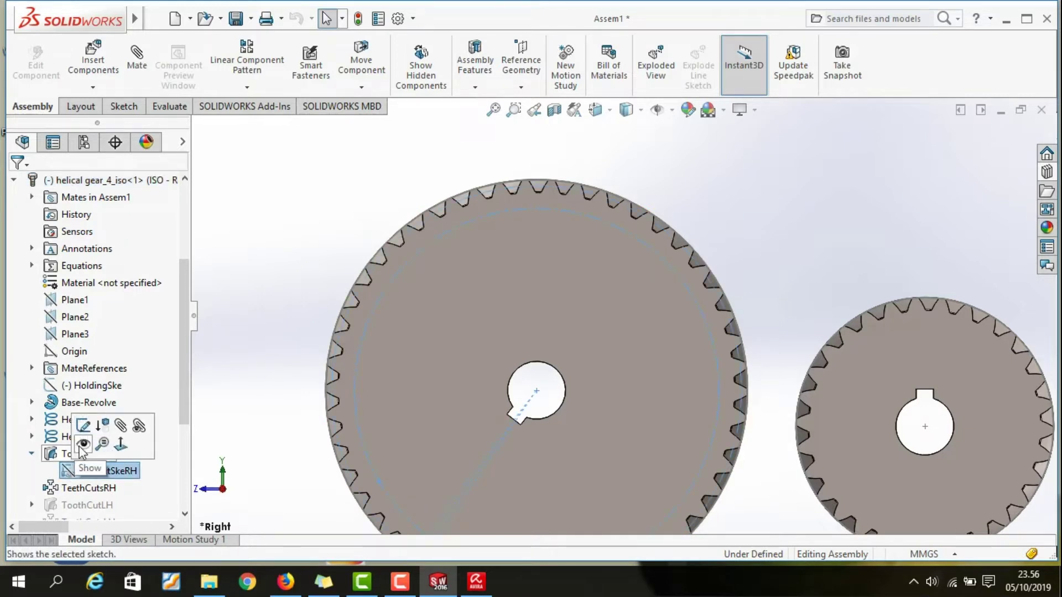
click(83, 444)
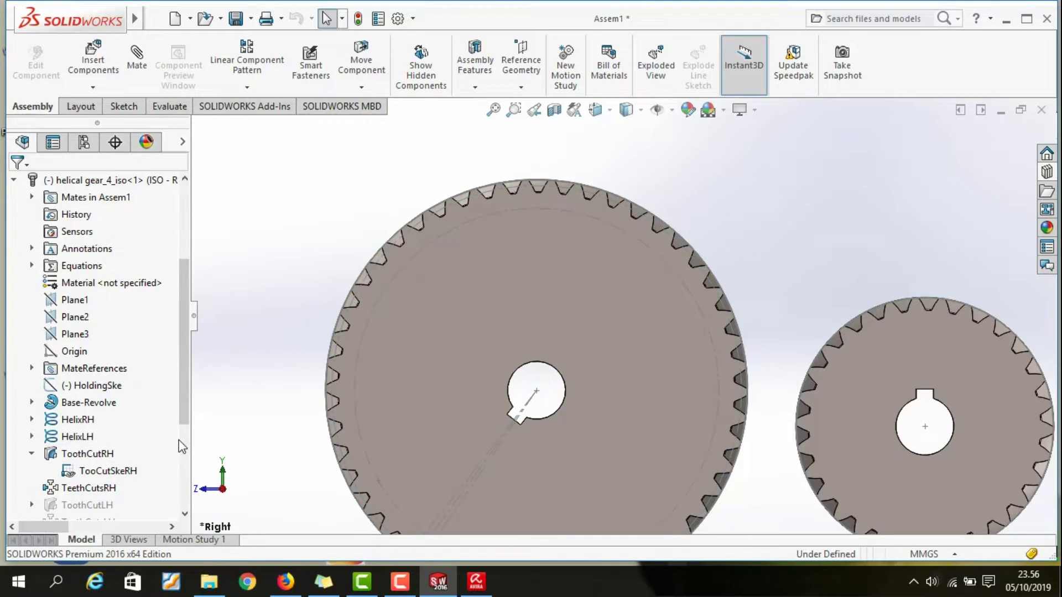
scroll(443, 247, down, 2)
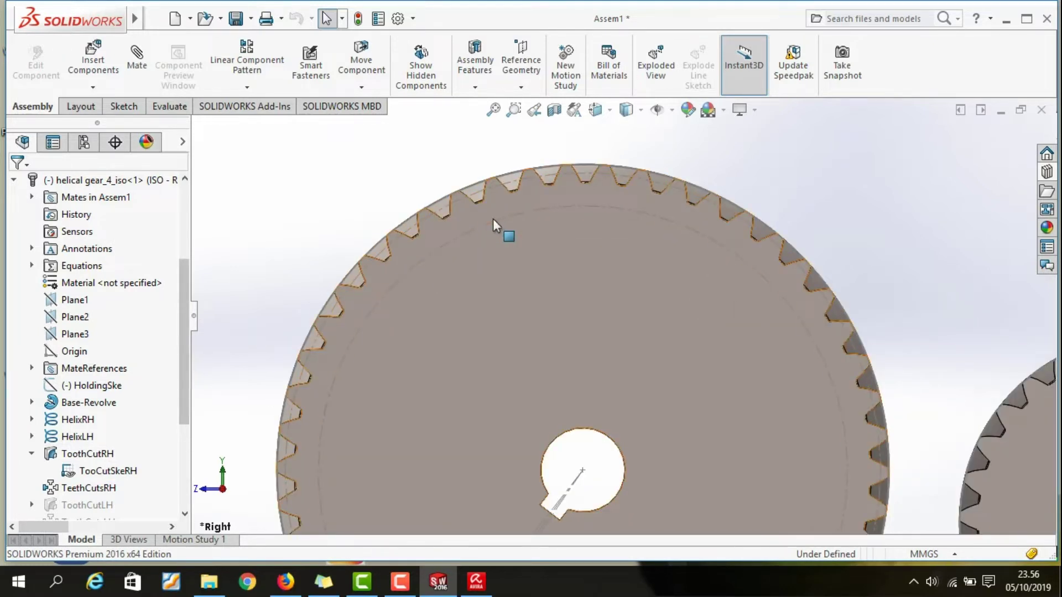
scroll(506, 251, up, 1)
scroll(581, 321, up, 1)
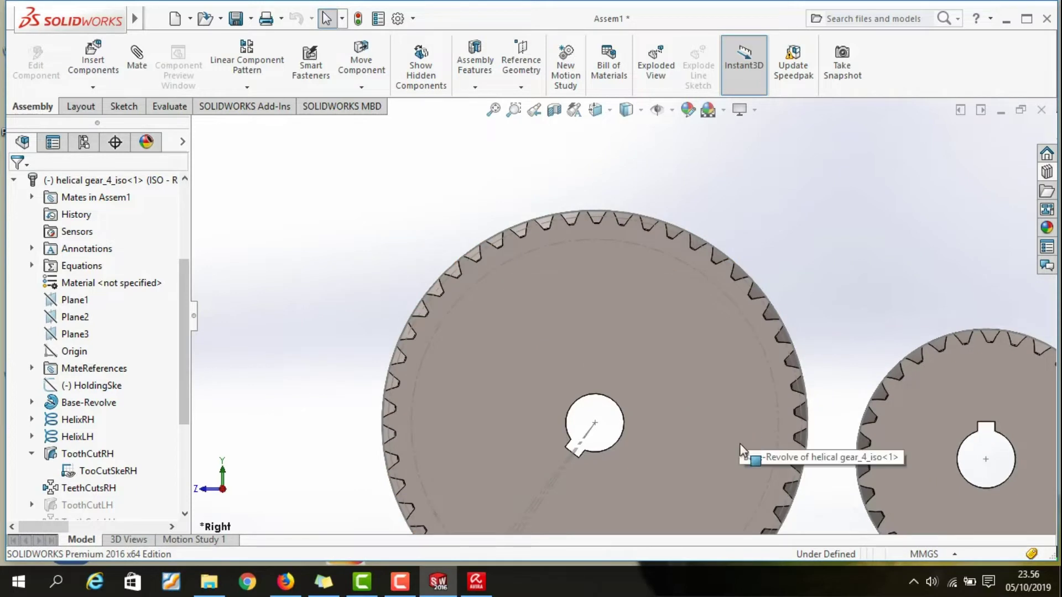
scroll(638, 433, up, 1)
scroll(170, 431, down, 2)
scroll(170, 431, down, 1)
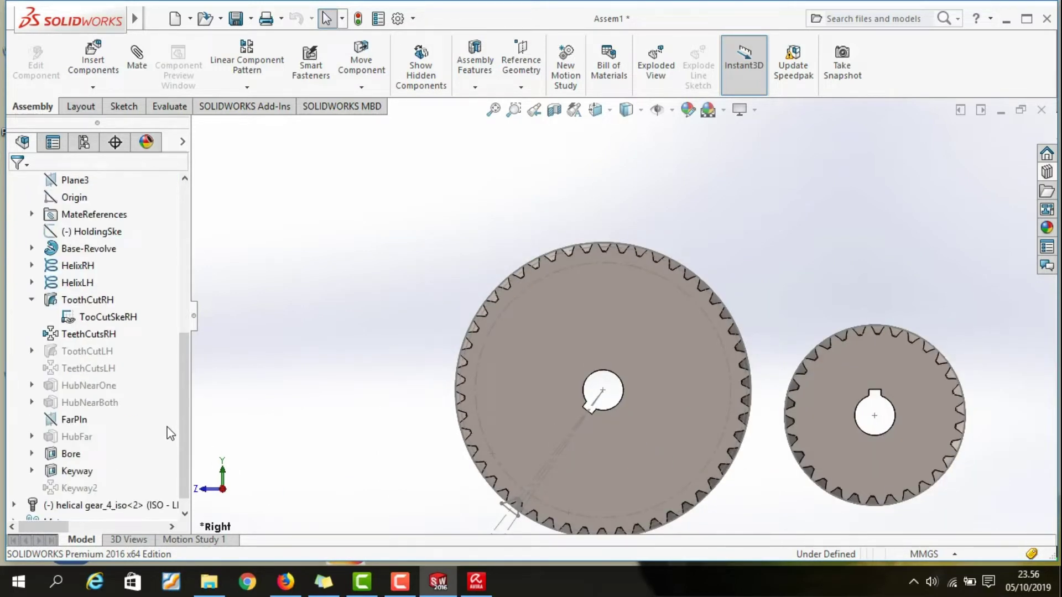
scroll(170, 433, down, 1)
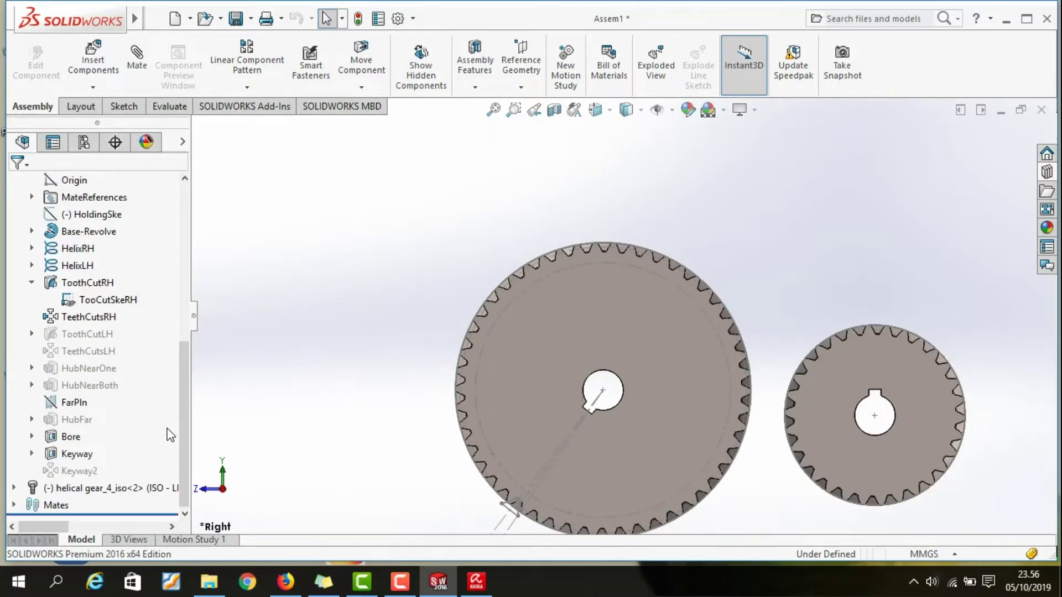
Step: Show the small gear's tooth-cut sketch from its ToothCutLH feature
click(16, 487)
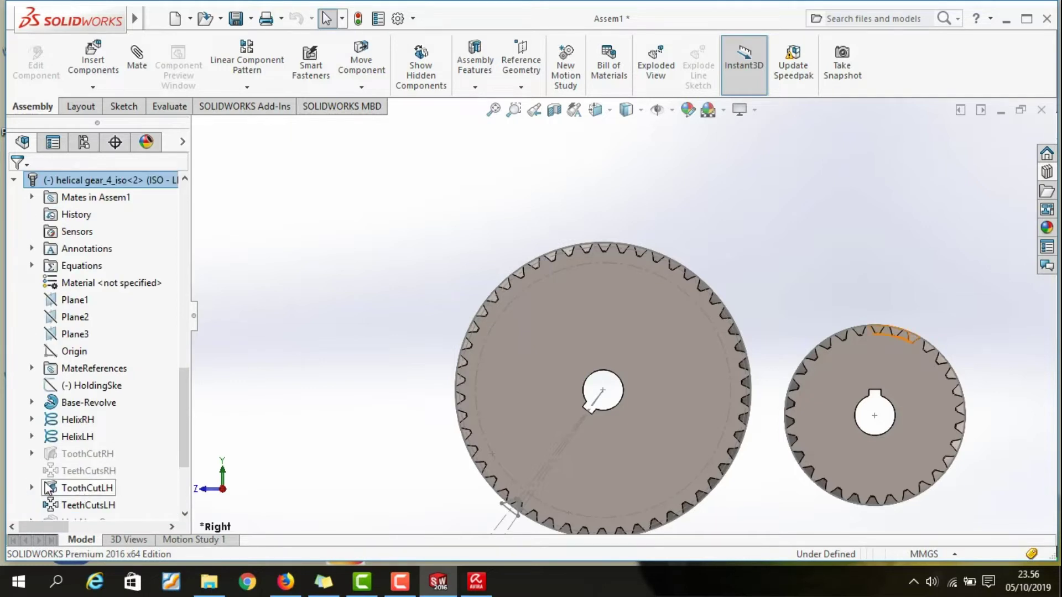
click(32, 487)
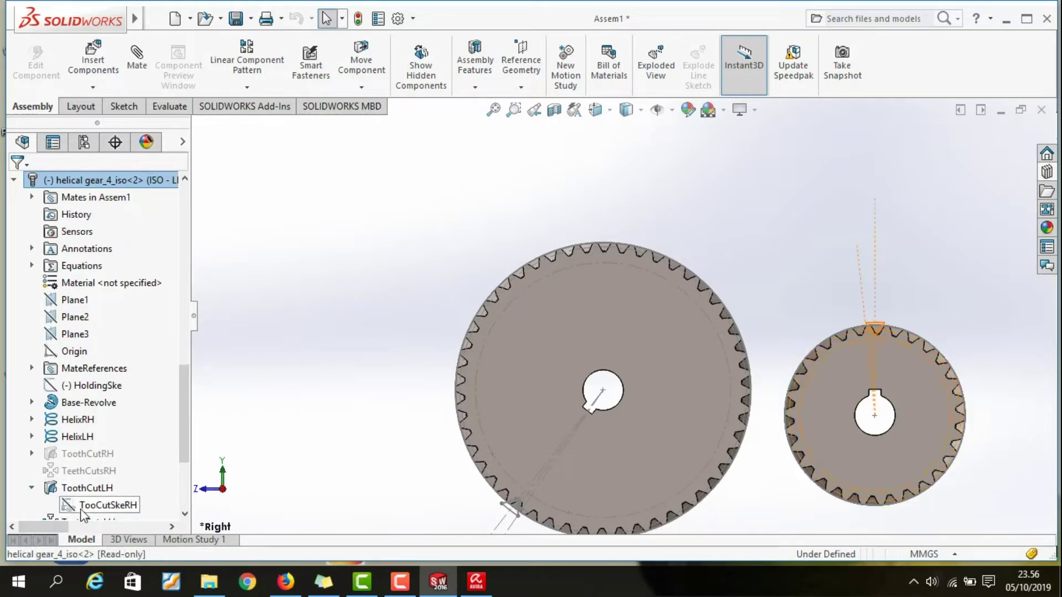
click(83, 505)
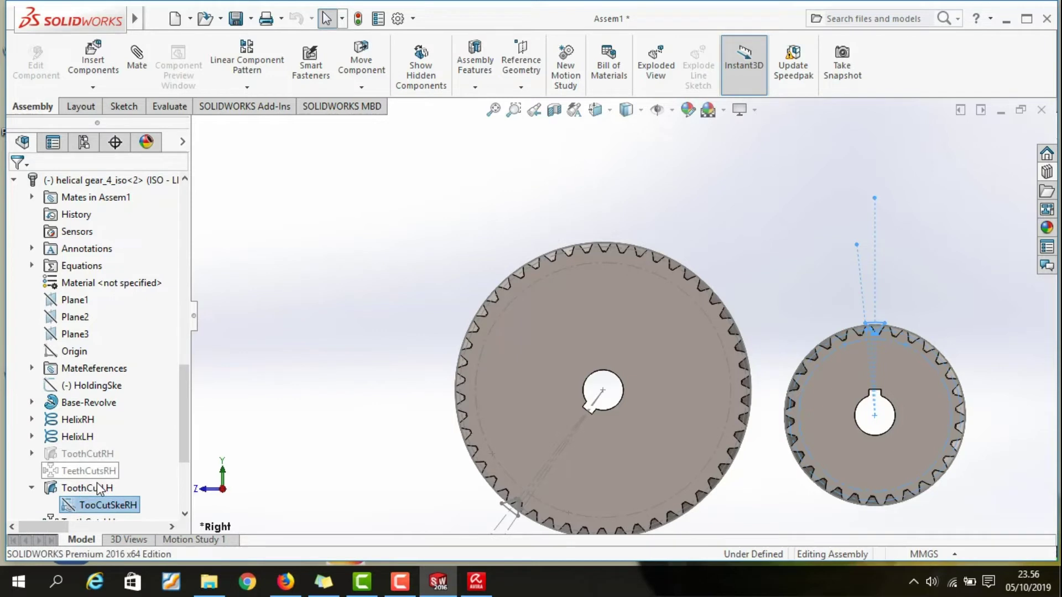
click(810, 252)
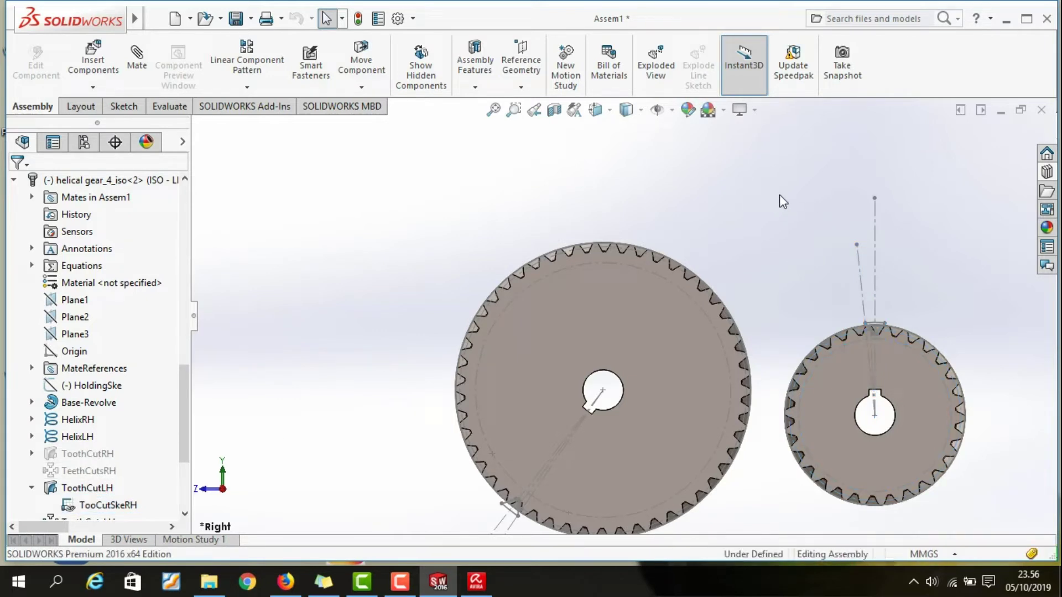
scroll(959, 380, down, 2)
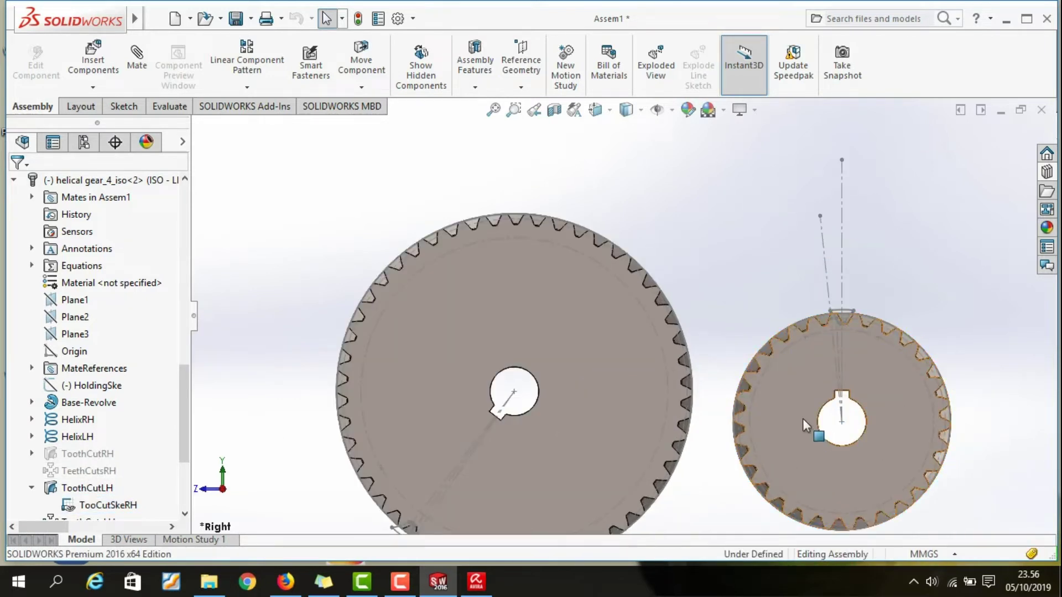
scroll(751, 356, down, 2)
scroll(718, 501, up, 2)
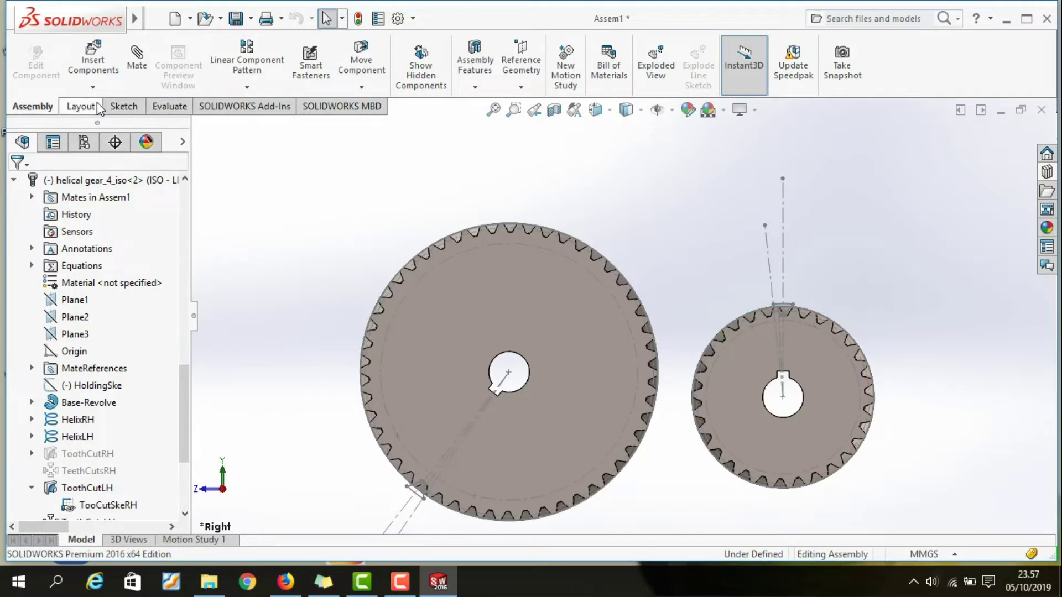
click(159, 108)
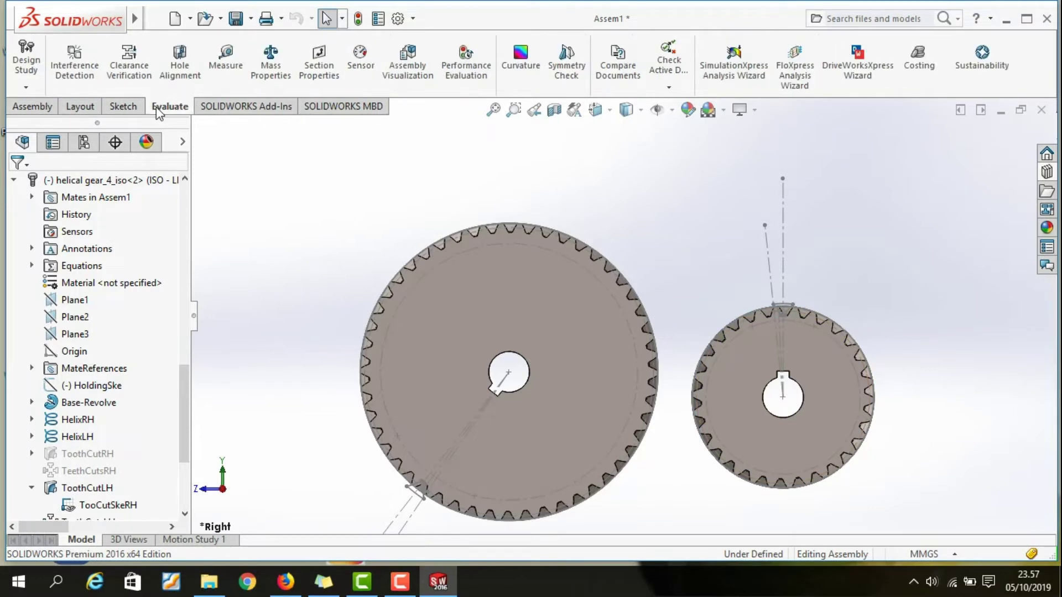
Step: Measure the large gear's pitch circle diameter as 141.42 mm
click(225, 68)
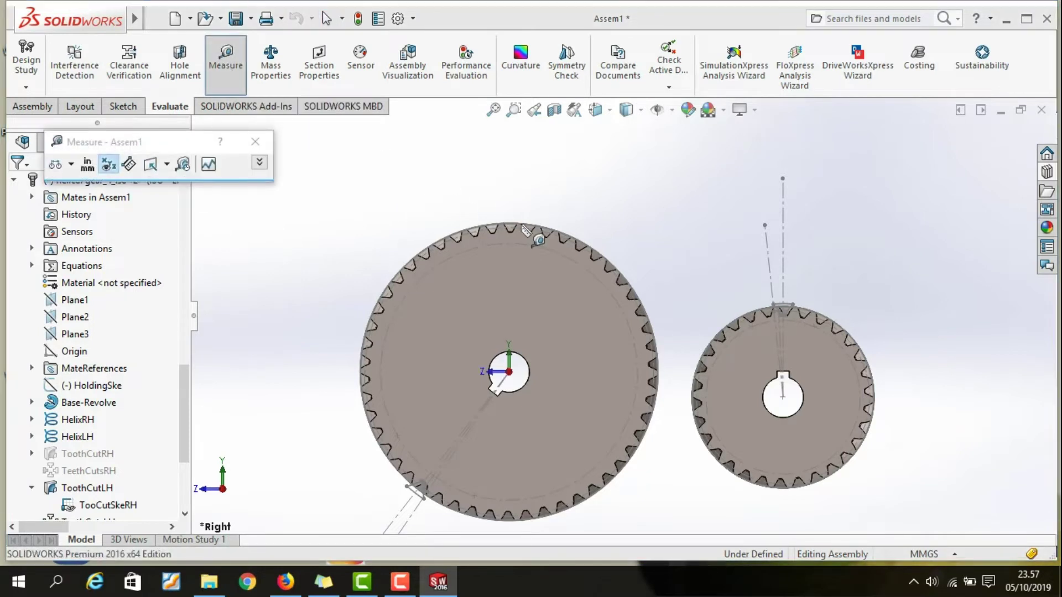
scroll(524, 245, down, 1)
scroll(524, 245, down, 1)
scroll(524, 245, down, 2)
scroll(508, 252, down, 1)
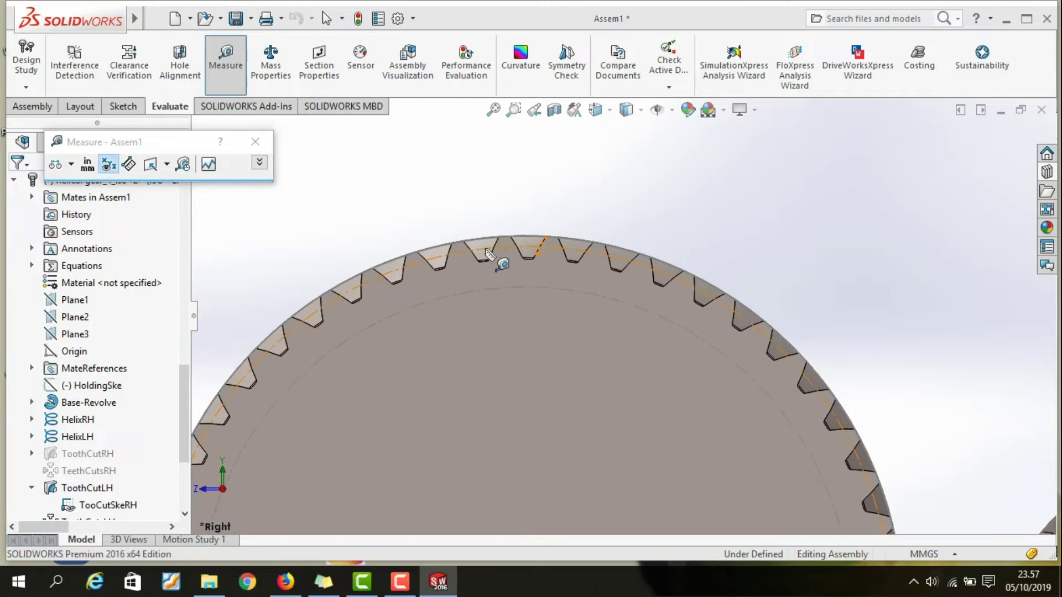
click(491, 254)
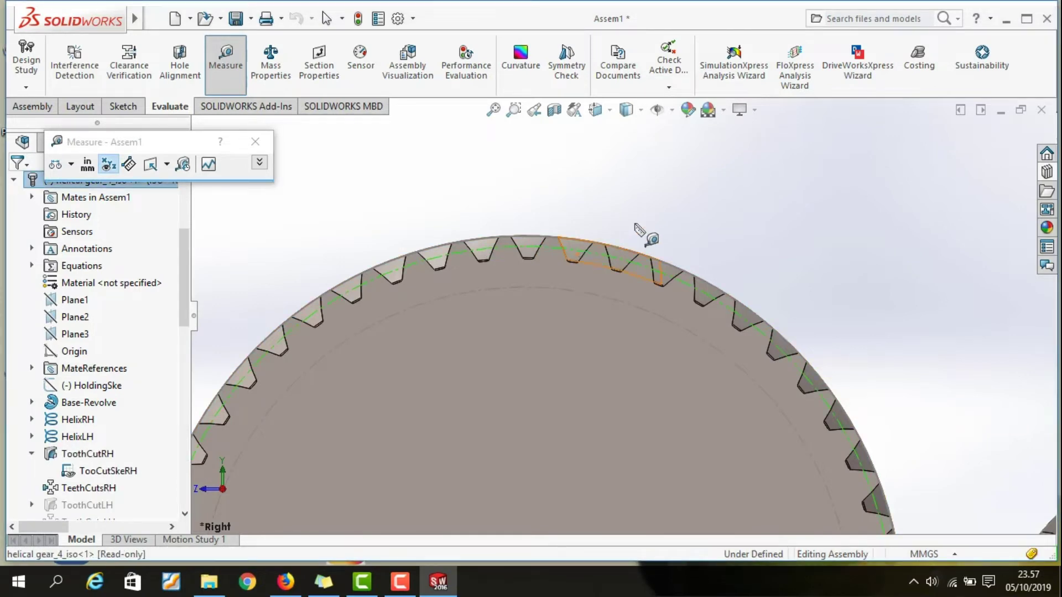
scroll(644, 227, up, 1)
scroll(691, 293, up, 1)
scroll(692, 297, up, 1)
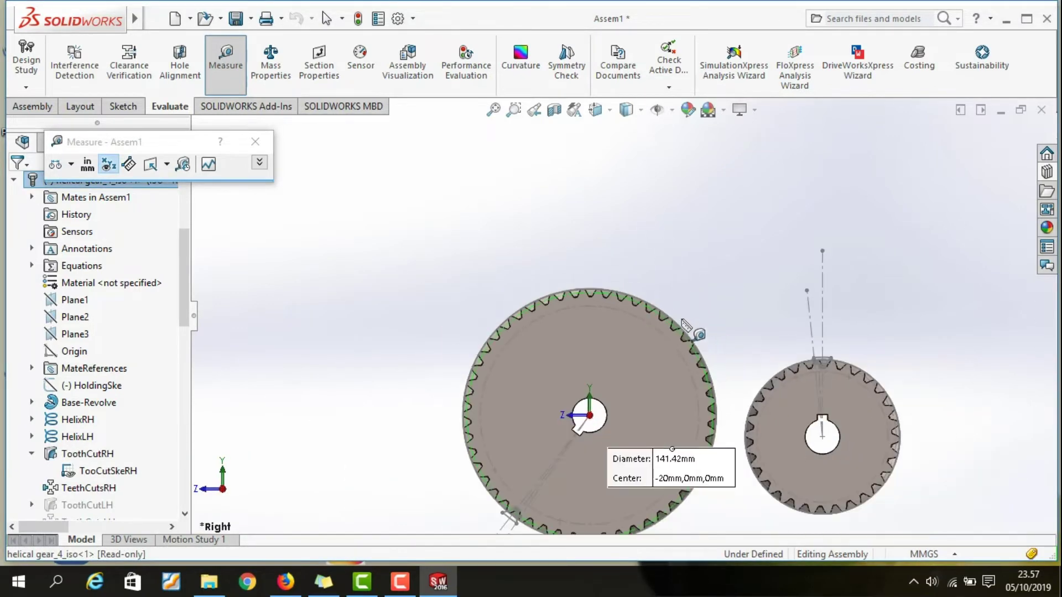
scroll(716, 502, down, 1)
scroll(714, 503, down, 1)
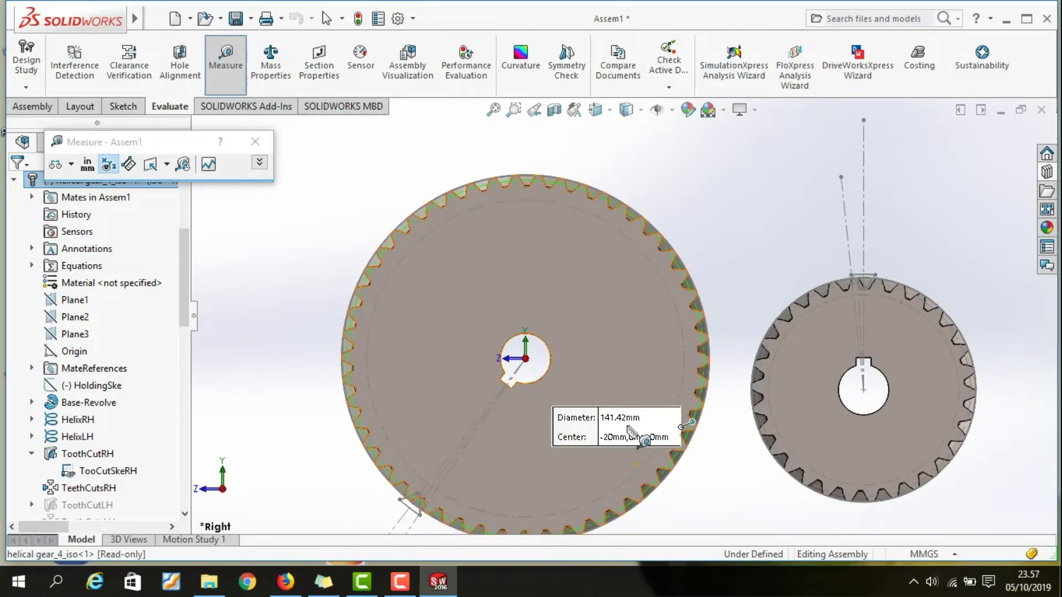
key(Escape)
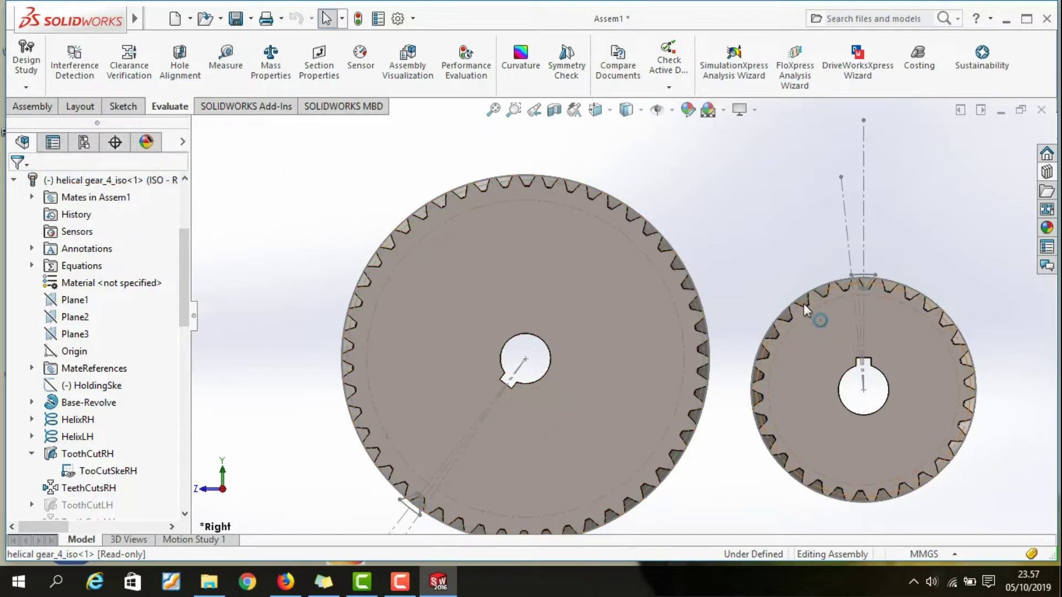
Step: Measure the small gear's pitch circle diameter as 84.85 mm, then close Measure
click(226, 60)
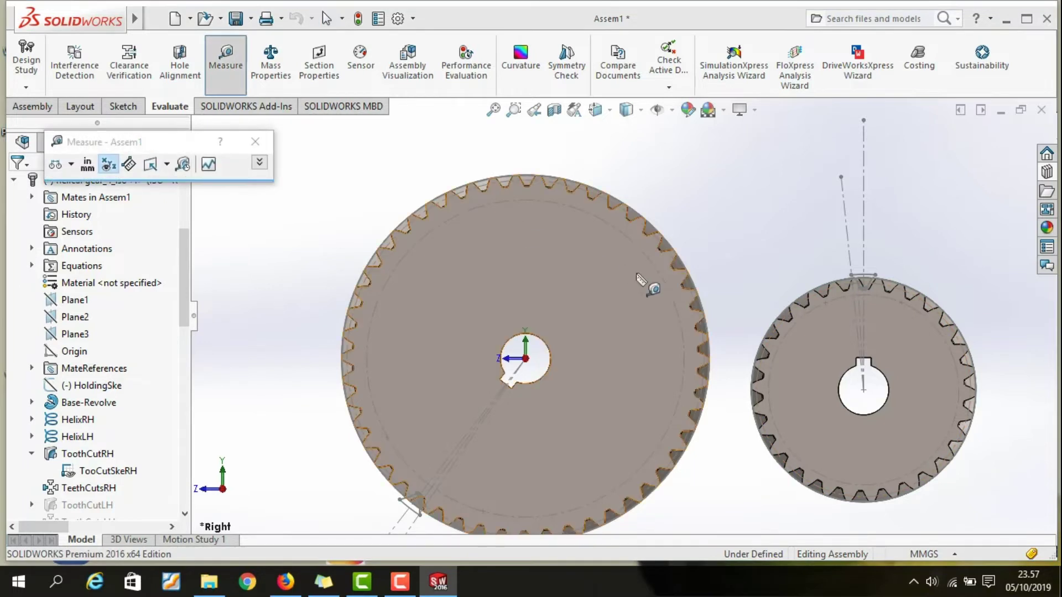
click(806, 308)
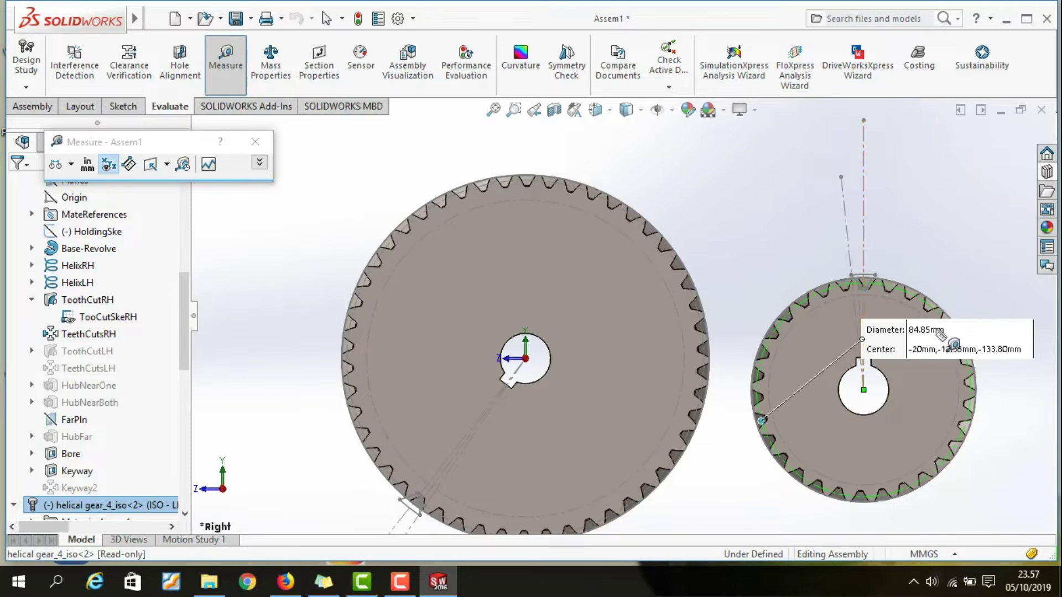
key(Escape)
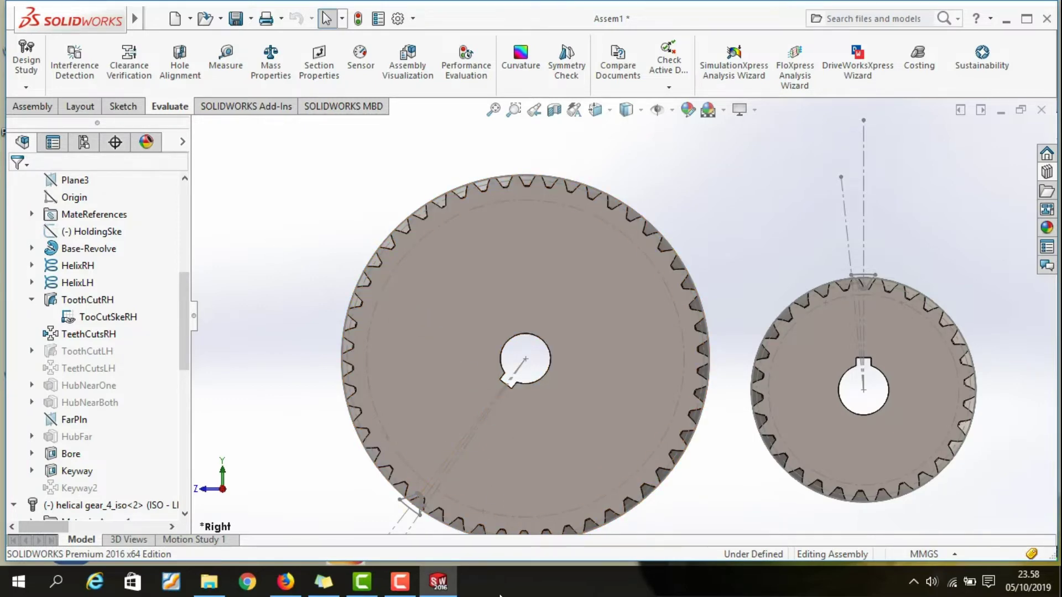
key(super)
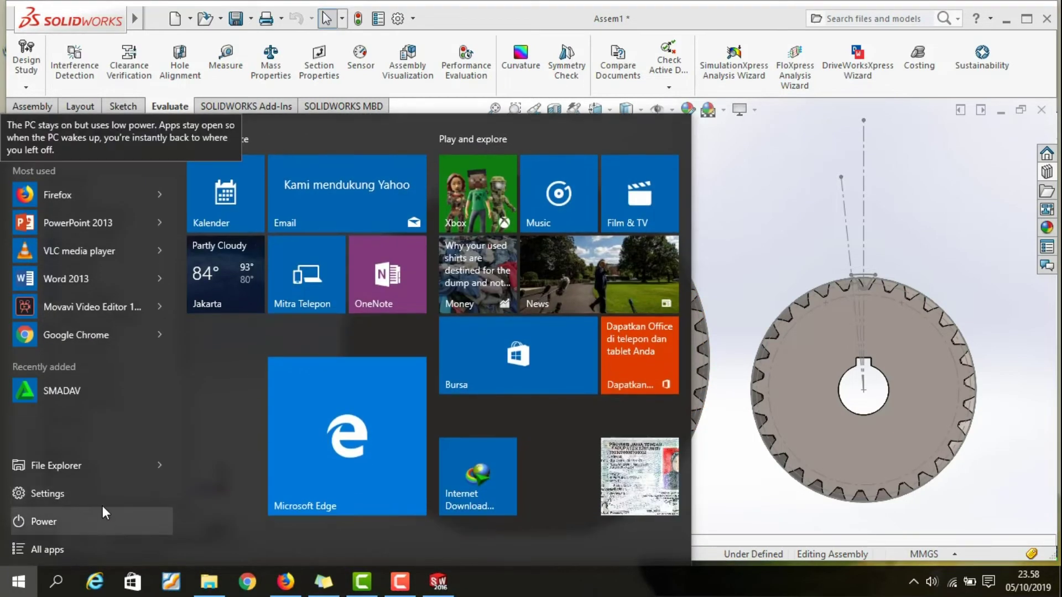
Step: Launch the Kalkulator (Calculator) app from the All apps list
click(98, 551)
scroll(101, 343, down, 5)
scroll(101, 343, down, 5)
scroll(102, 343, down, 3)
scroll(102, 343, down, 2)
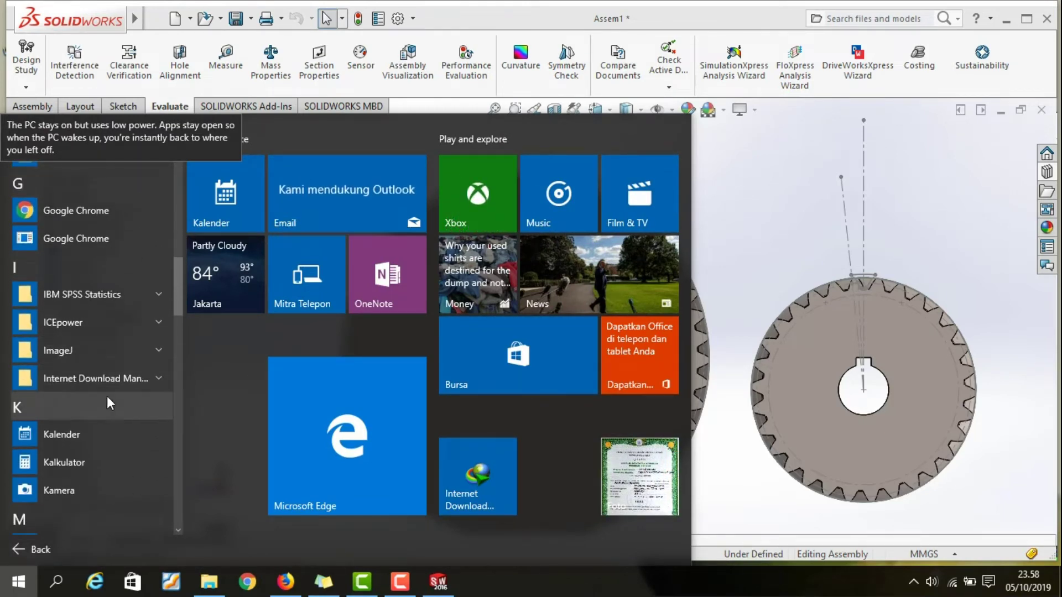
click(77, 466)
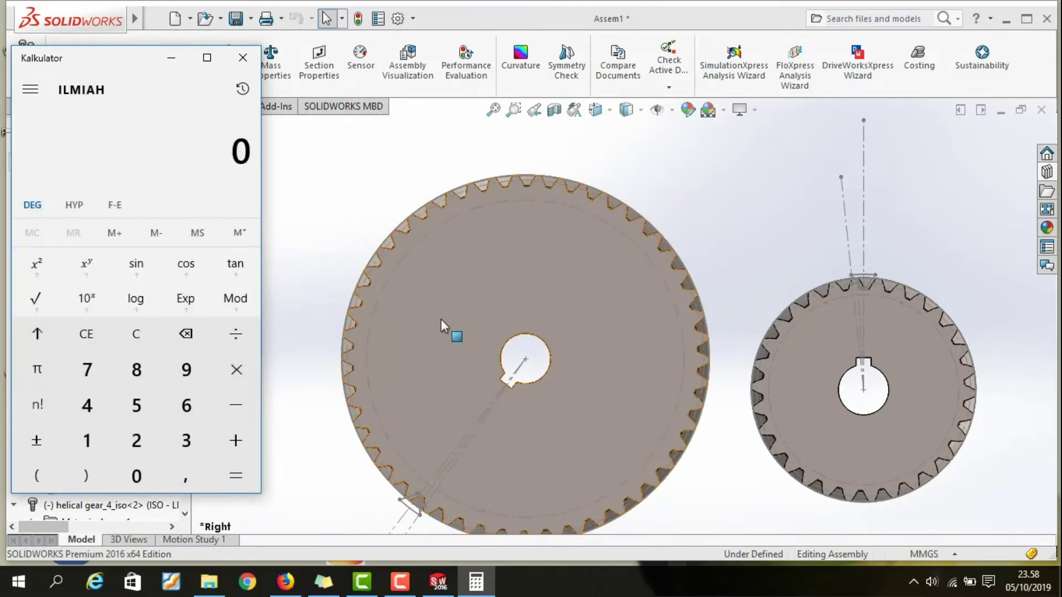
Step: Halve both pitch diameters: 141,42 ÷ 2 = 70,71 and 84,85 ÷ 2 = 42,425
text(141)
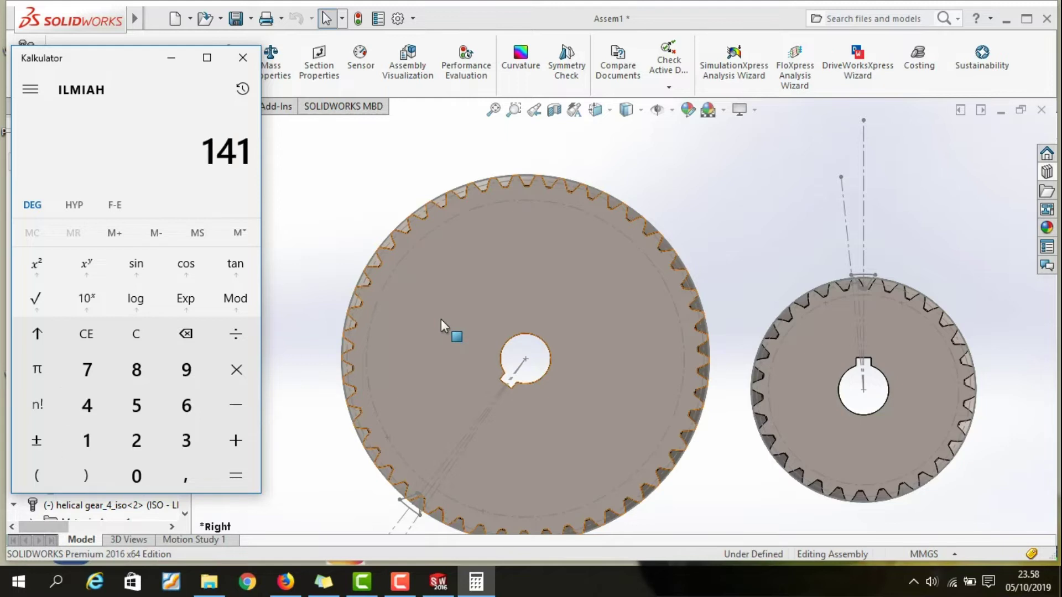
text(,42)
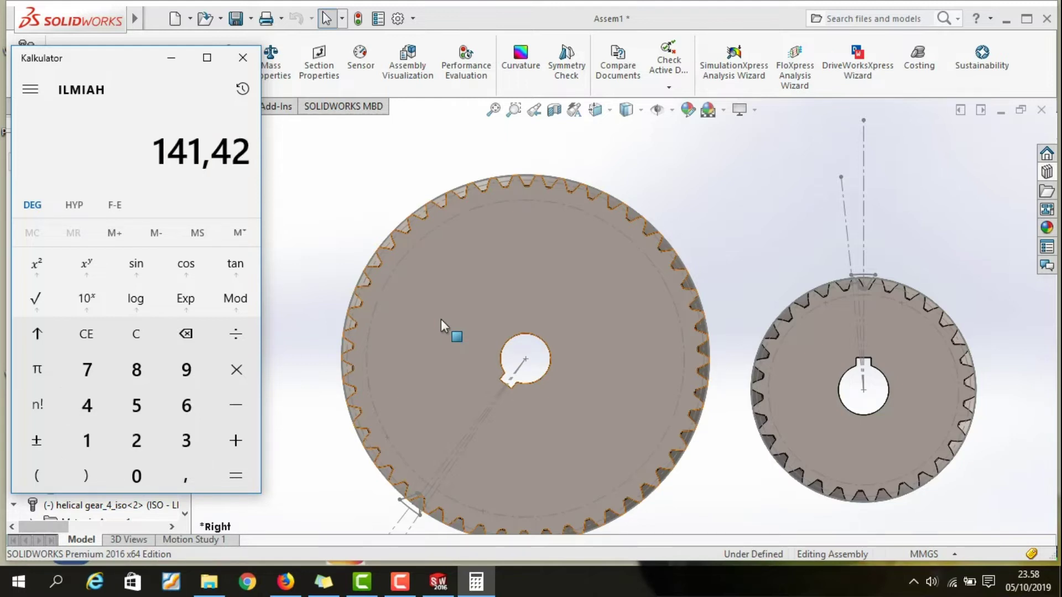
click(254, 329)
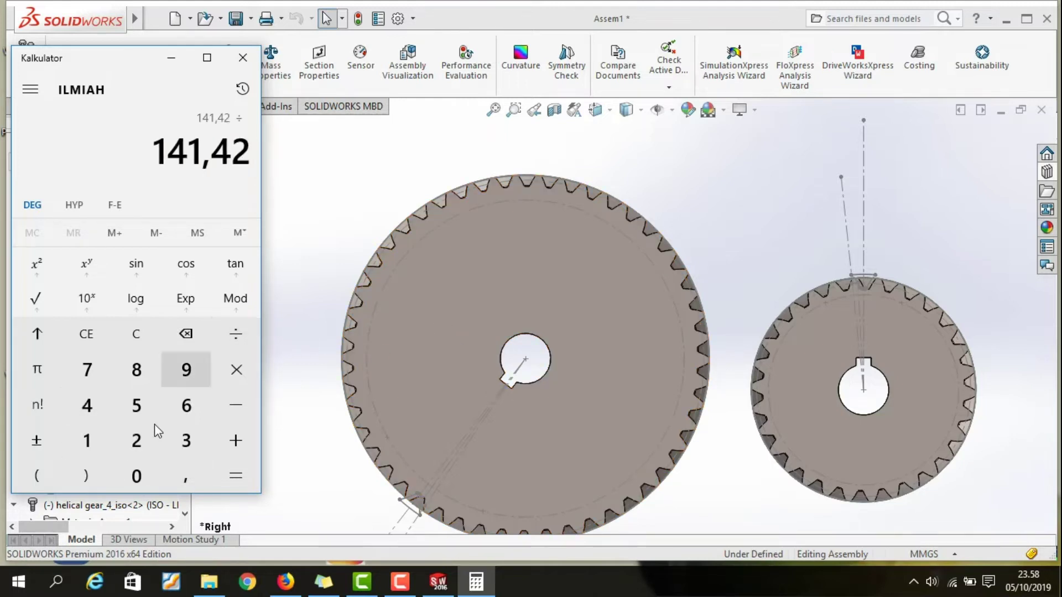
click(137, 437)
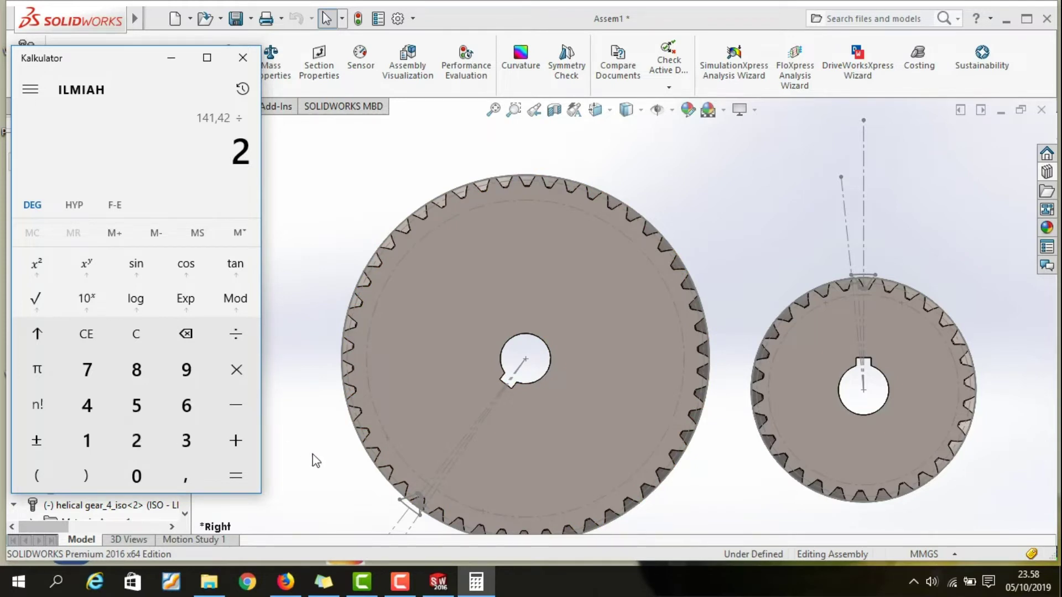
click(233, 487)
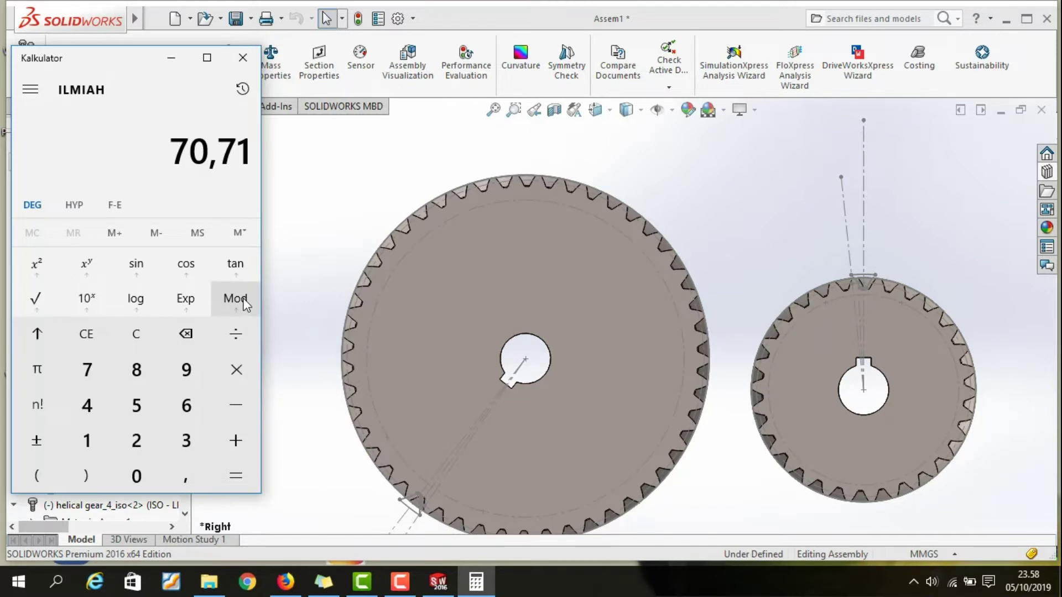
text(84,)
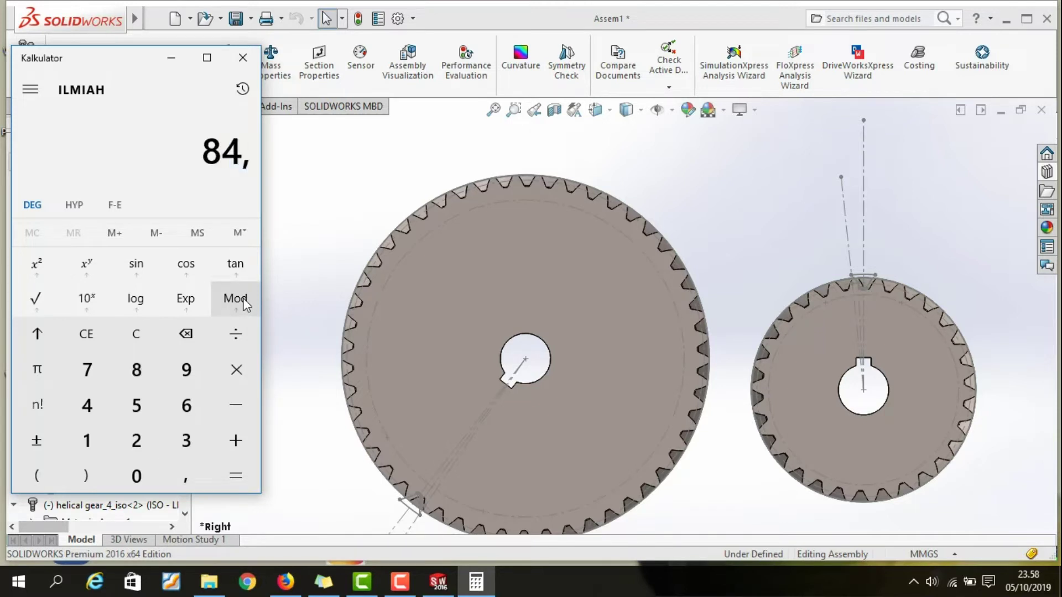
text(85)
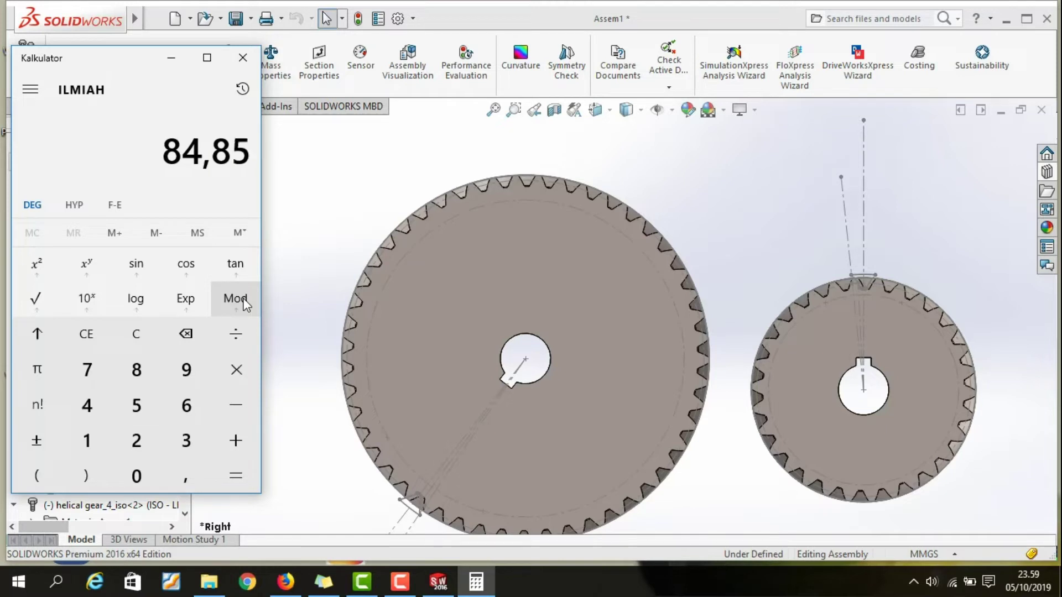
click(245, 332)
text(2)
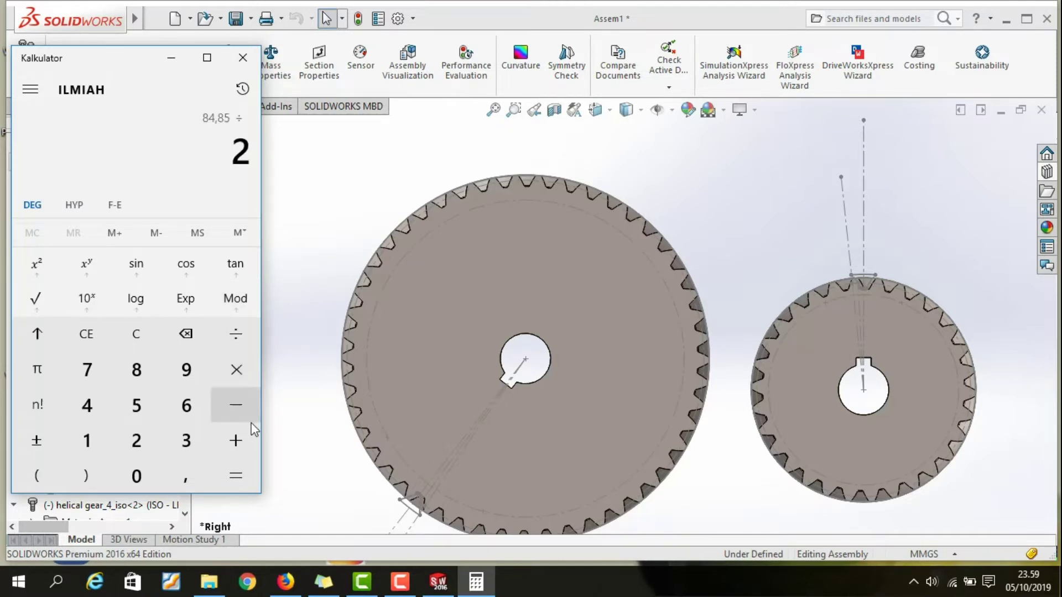
click(246, 473)
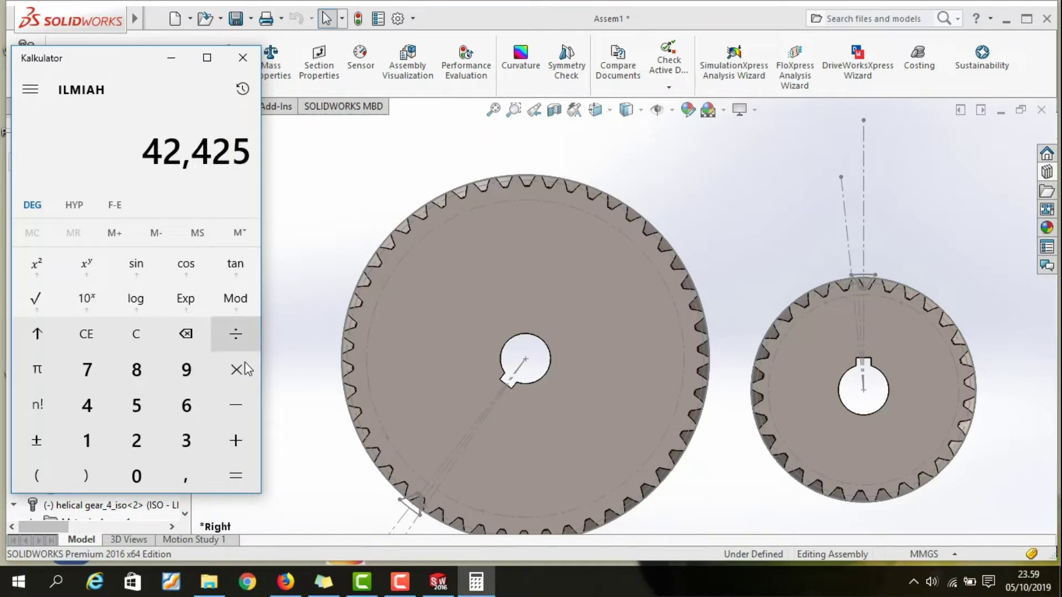
Step: Add 42,425 and 70,71 for a 113,135 centre distance, then close Calculator
click(241, 441)
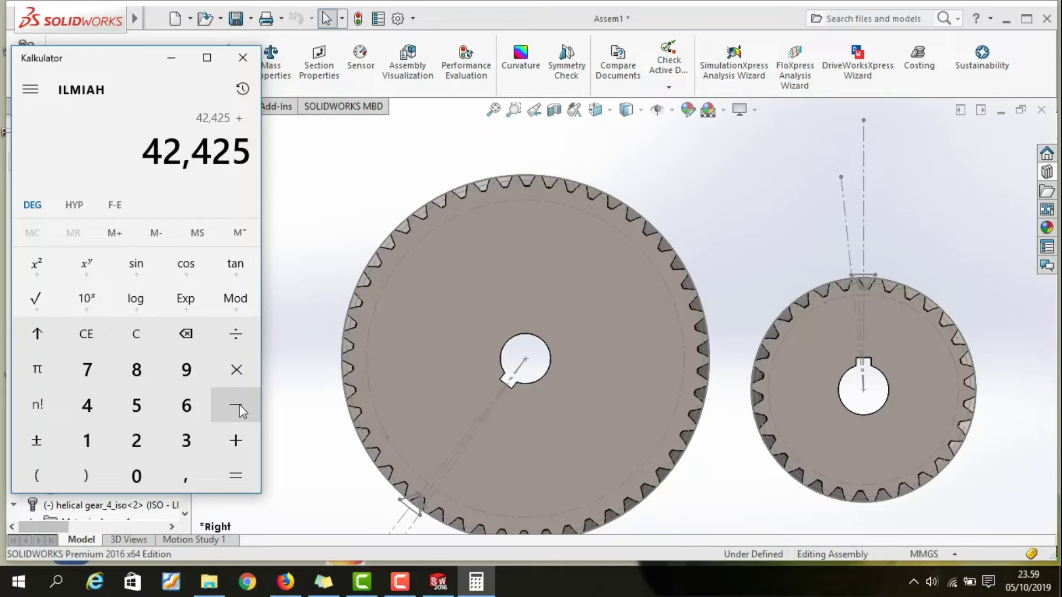
text(7)
text(0)
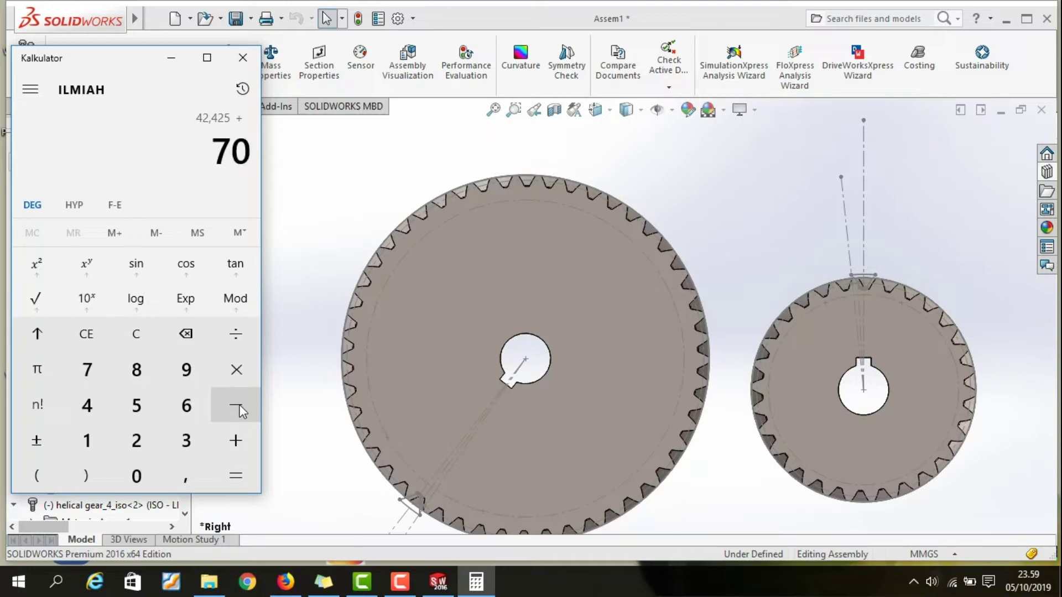
text(,71)
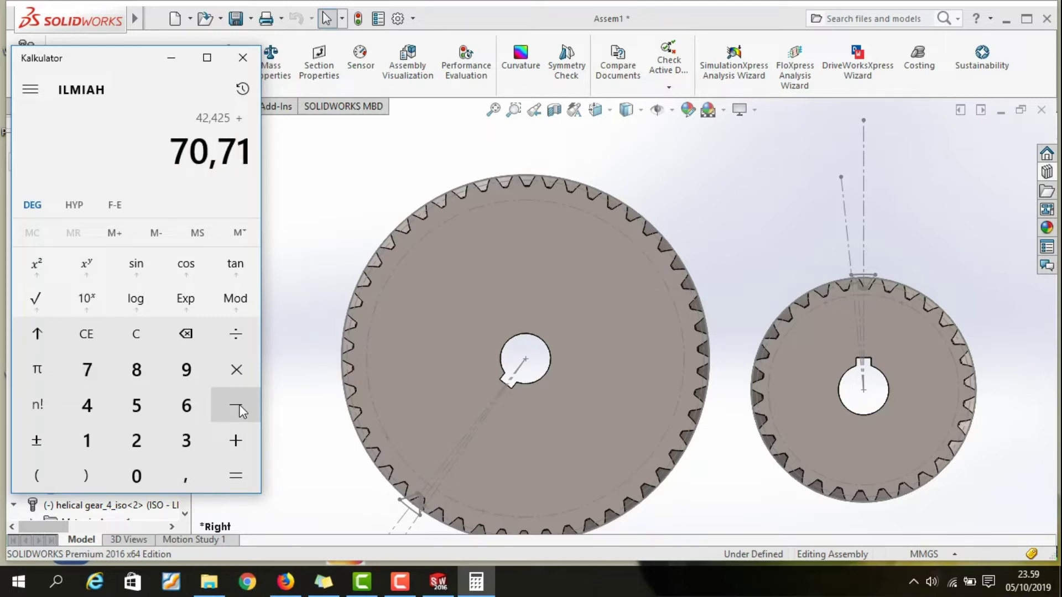
click(221, 474)
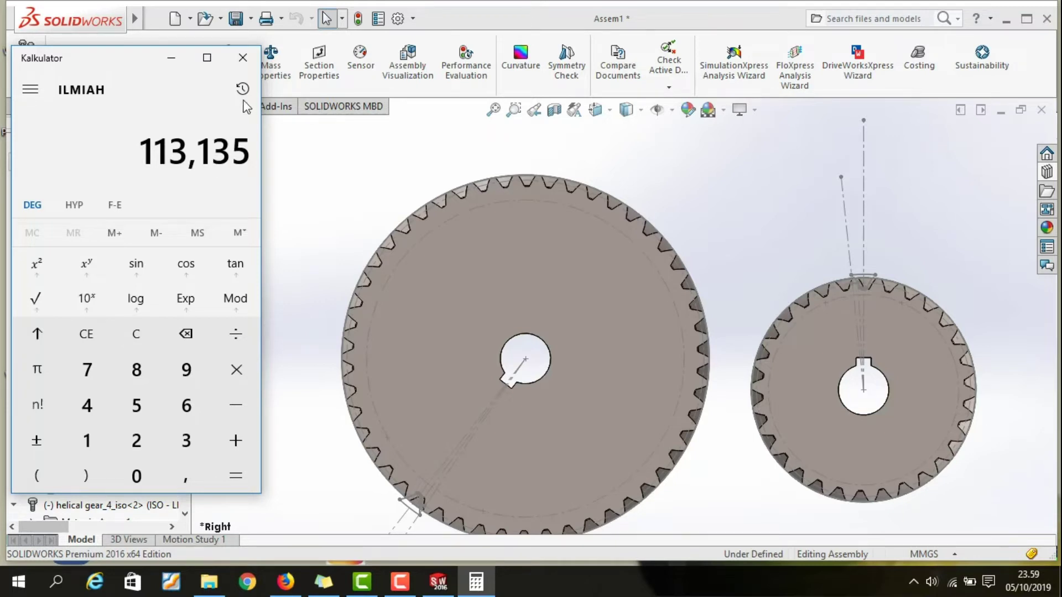
click(242, 58)
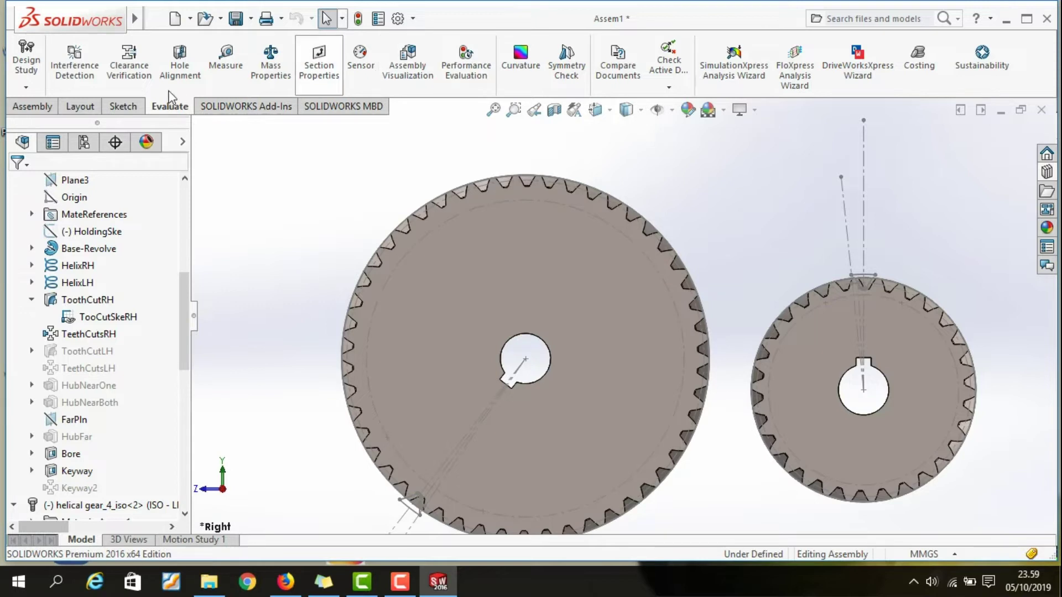
Step: Start a new reference plane and expand the flyout assembly tree to list its planes
click(32, 106)
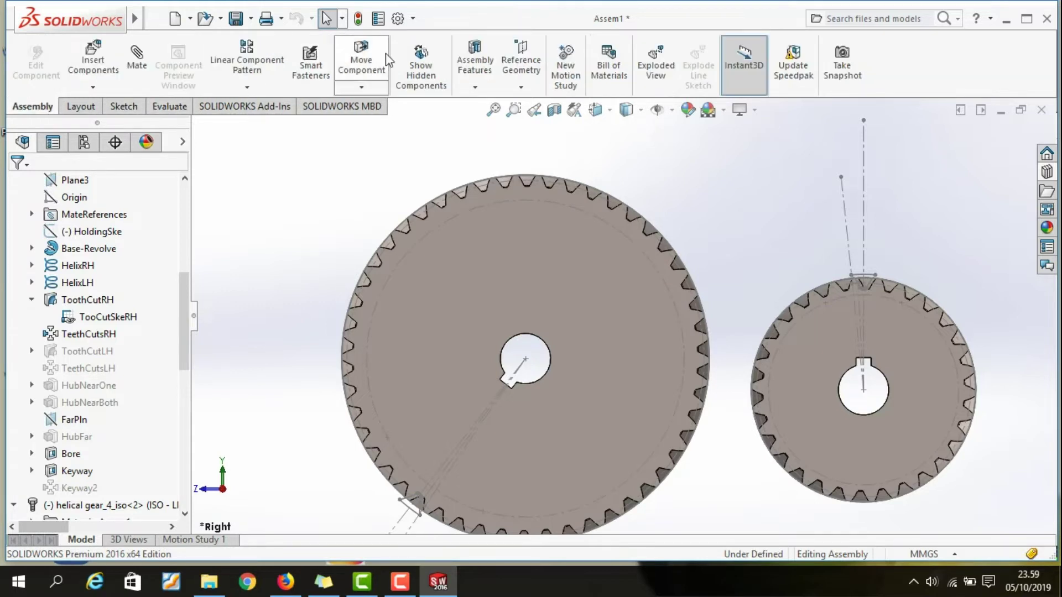
click(527, 82)
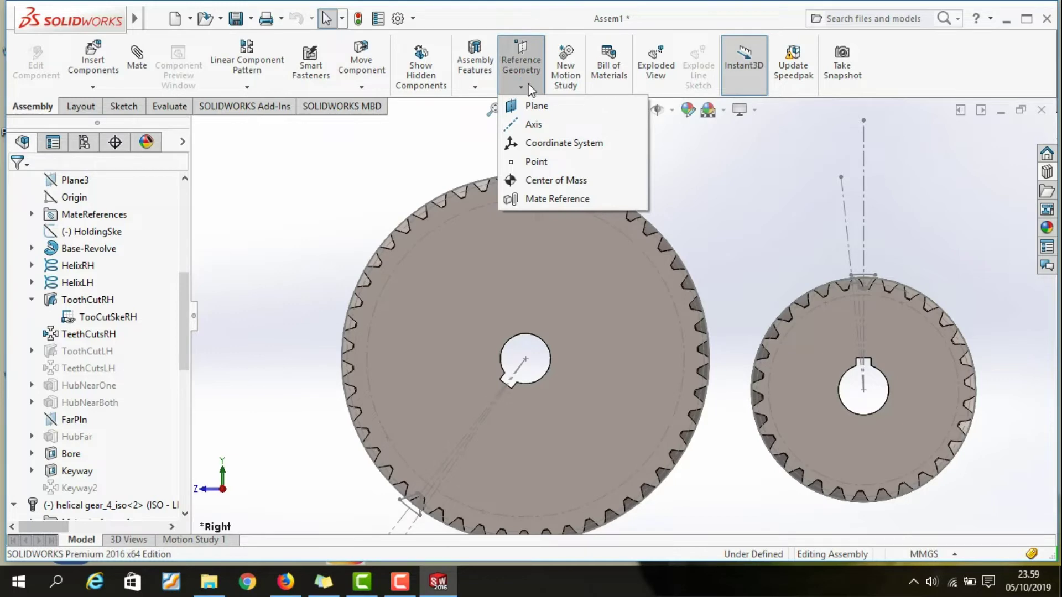
click(535, 106)
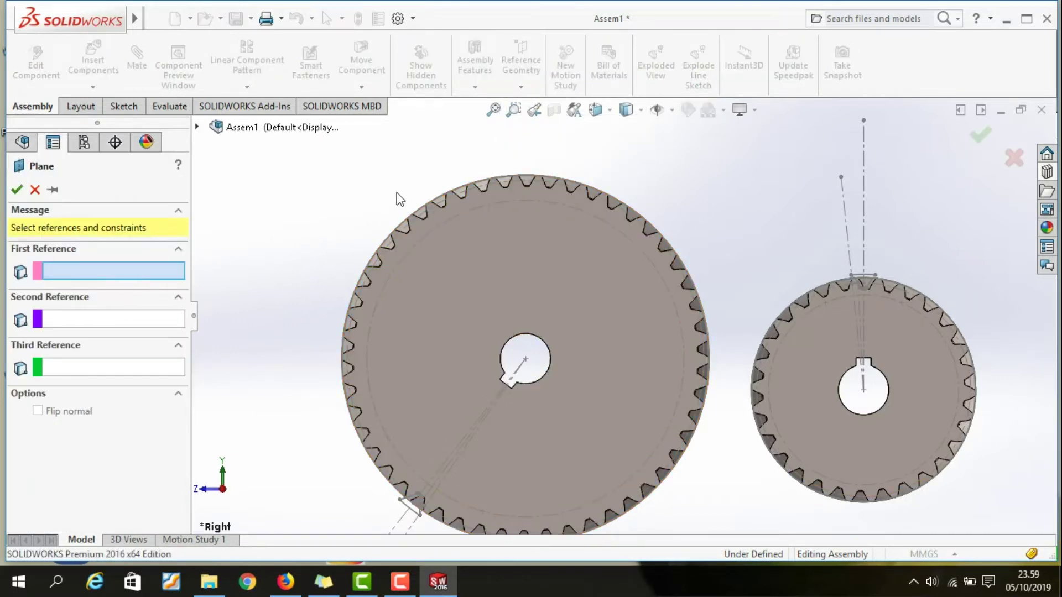
middle_drag(398, 200, 420, 280)
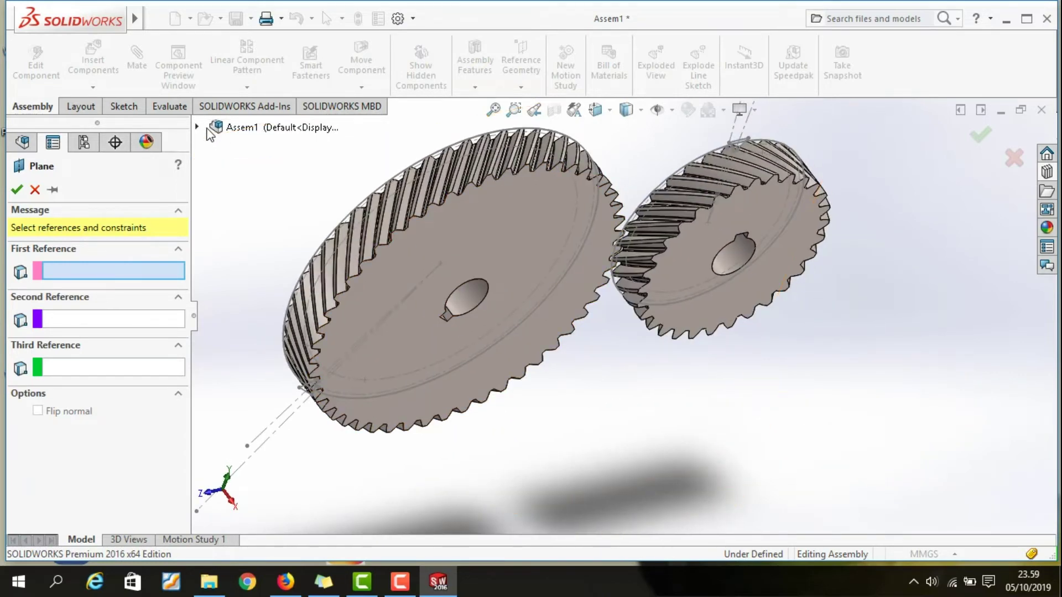
click(198, 127)
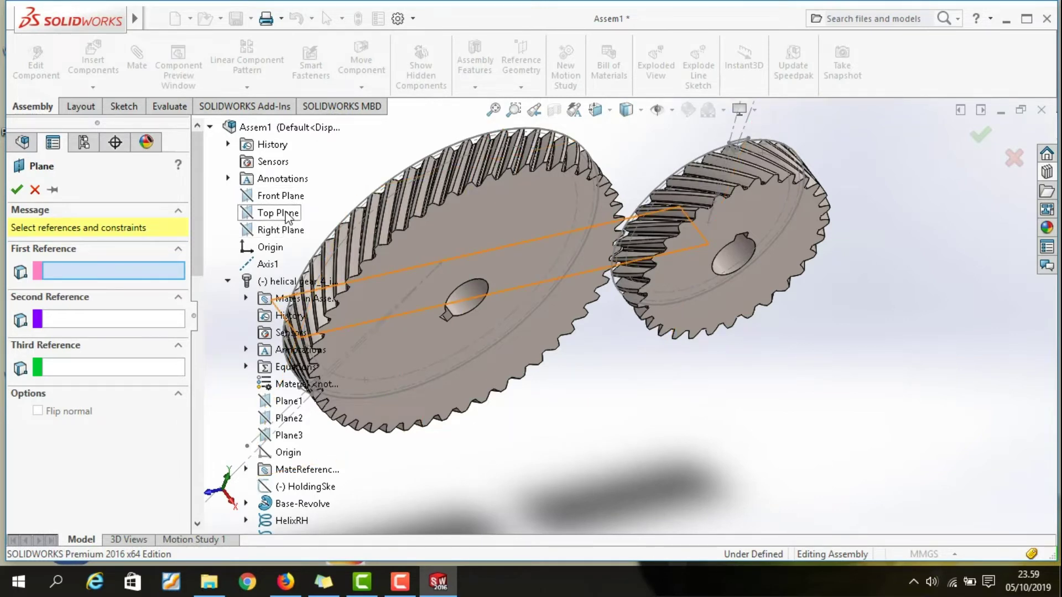
Step: Create PLANE1 offset 113.135 mm from the Top Plane, then zoom out
click(287, 215)
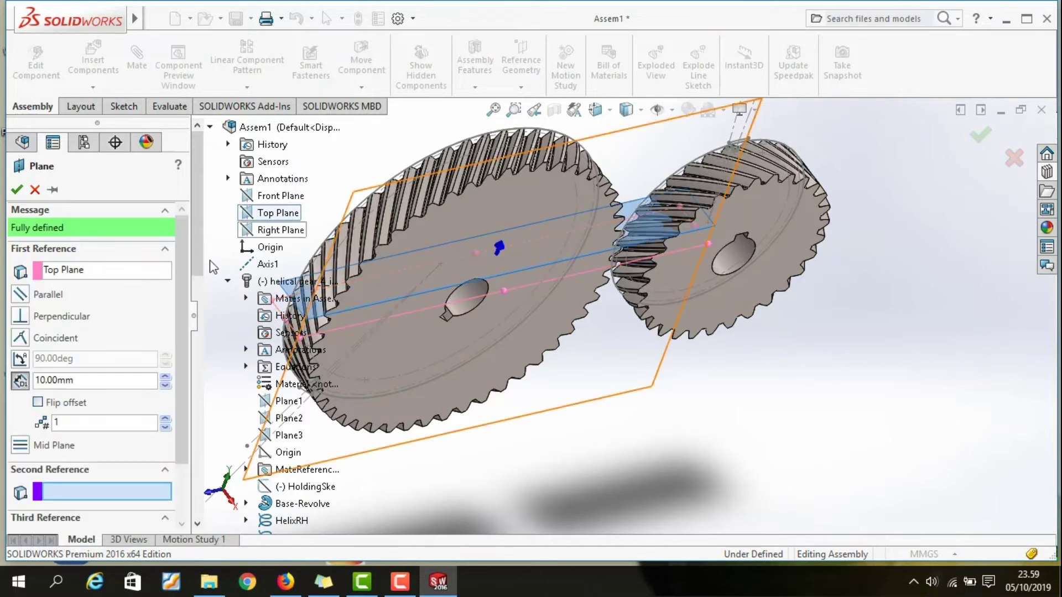
click(88, 379)
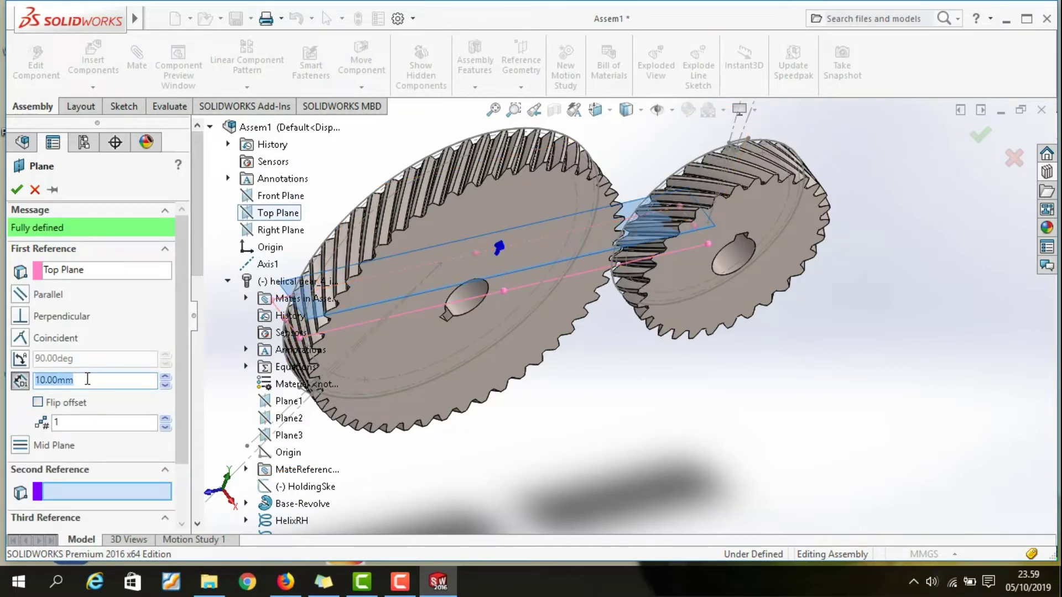
text(113,135)
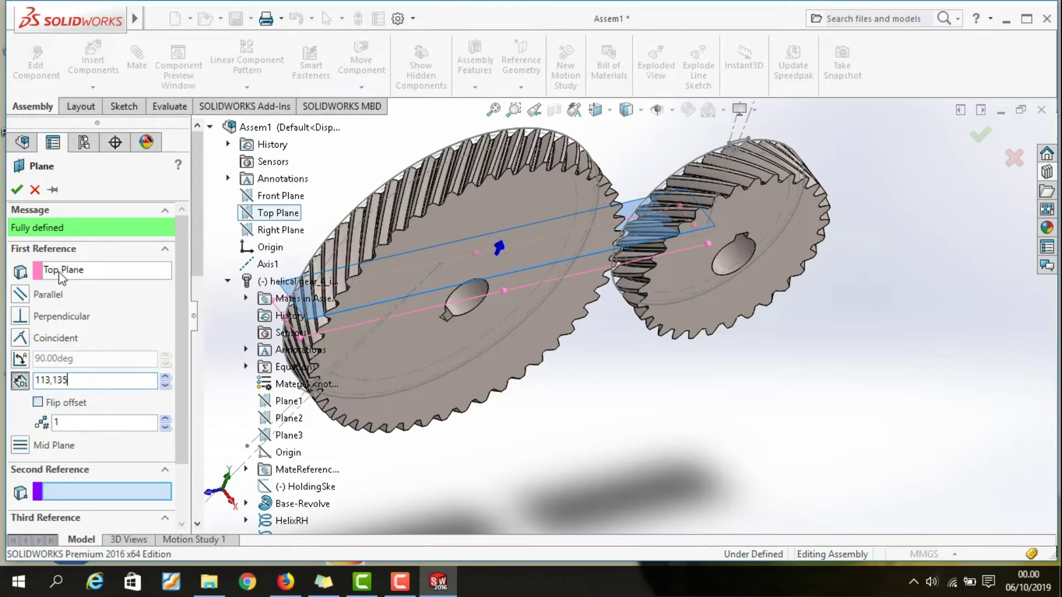
key(Return)
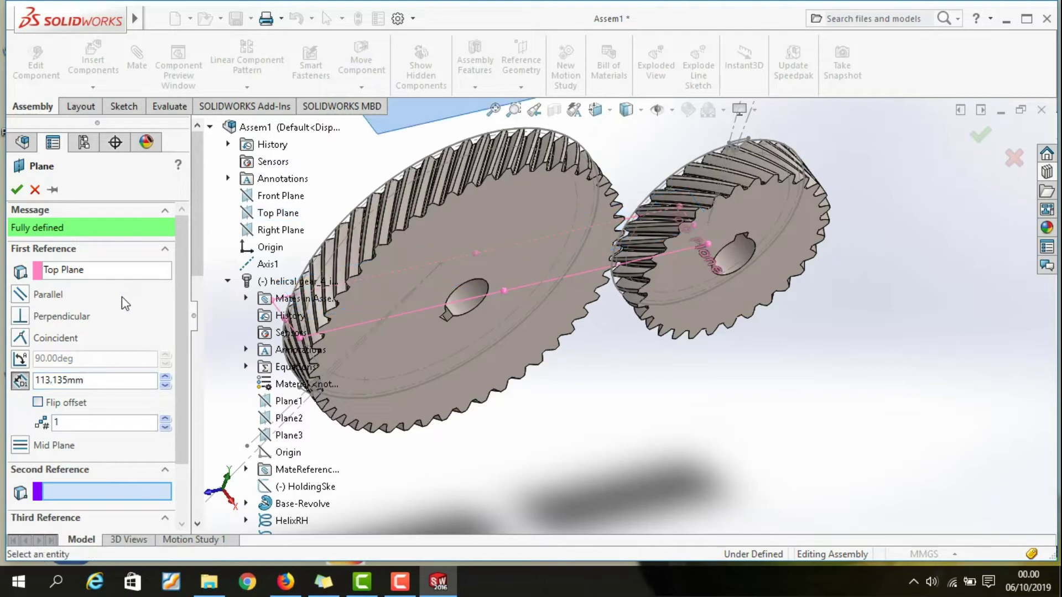
click(17, 189)
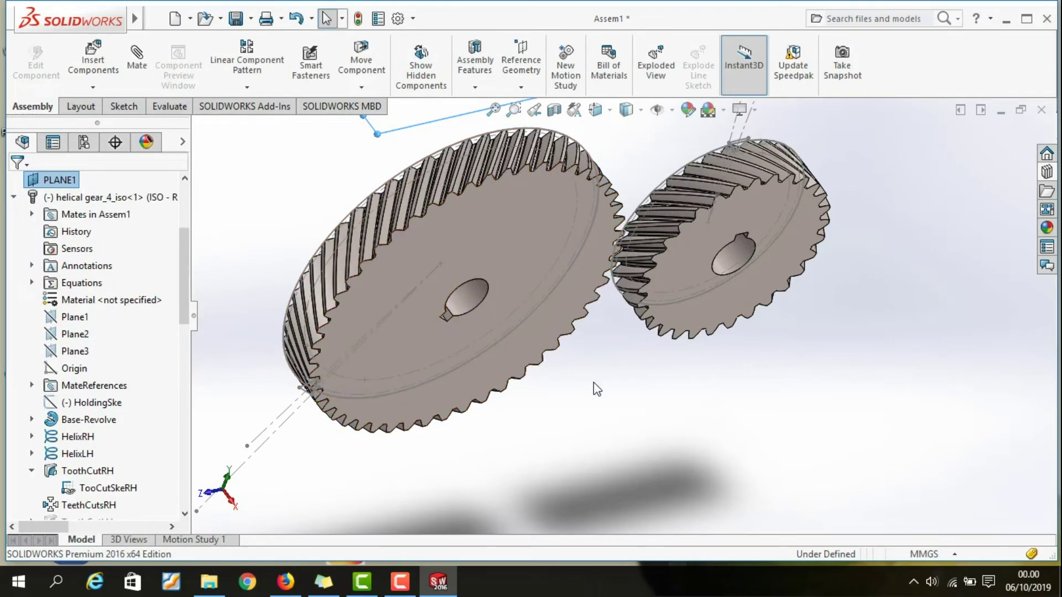
scroll(609, 374, up, 1)
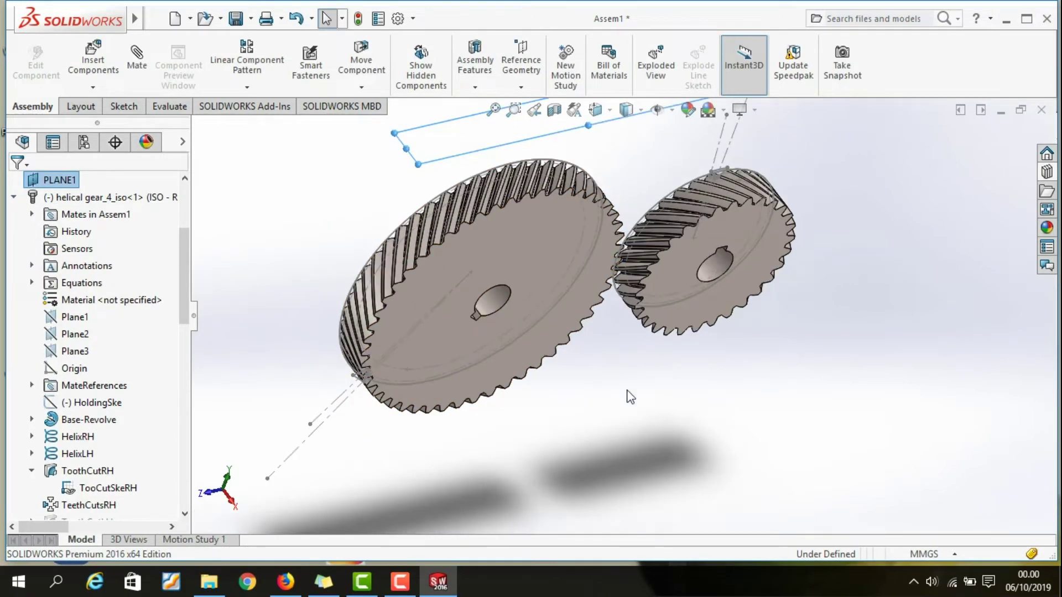
scroll(631, 419, up, 1)
scroll(632, 419, up, 1)
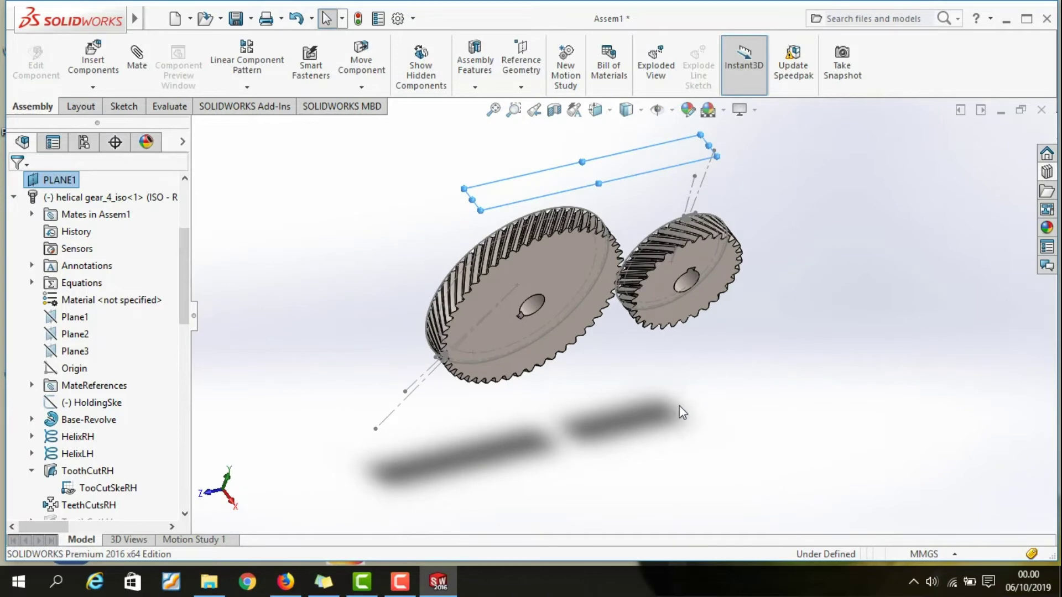
Step: Orbit the gears to face the viewer squarely and deselect PLANE1
middle_drag(682, 408, 646, 340)
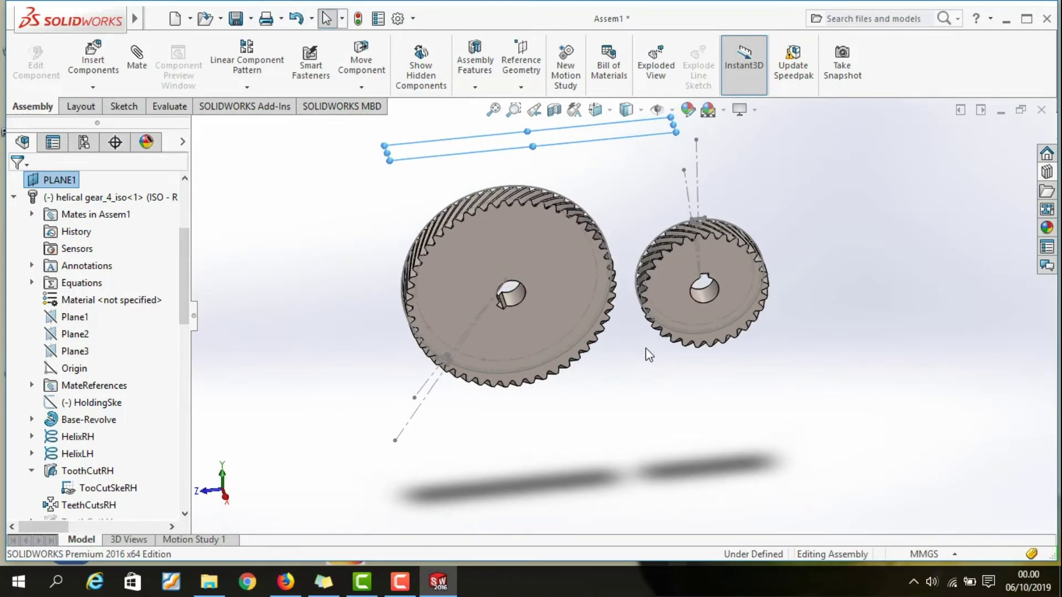
middle_drag(621, 420, 609, 370)
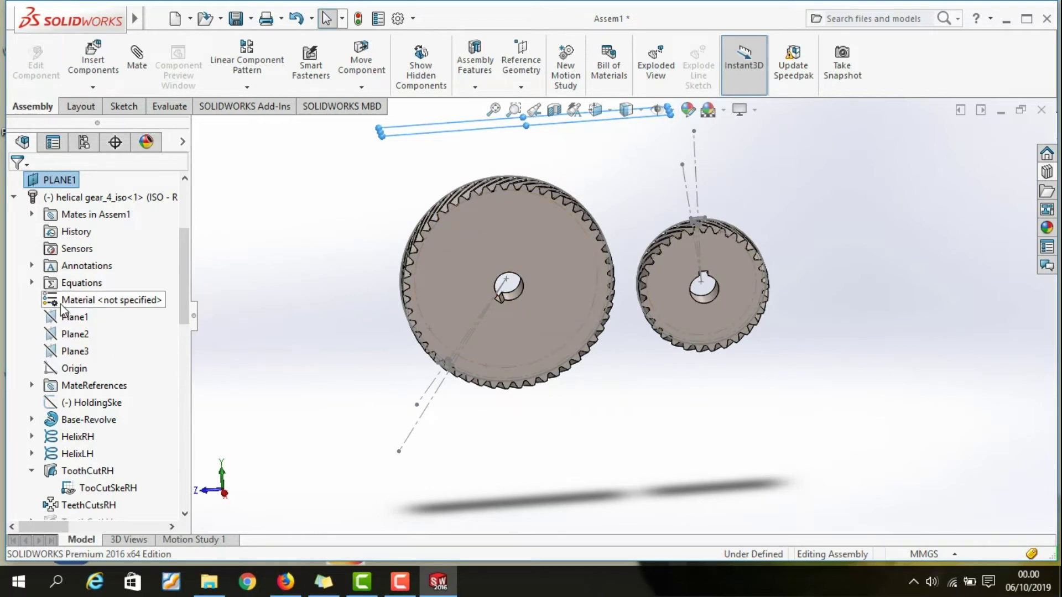
scroll(116, 236, up, 1)
scroll(116, 237, up, 1)
scroll(127, 249, up, 1)
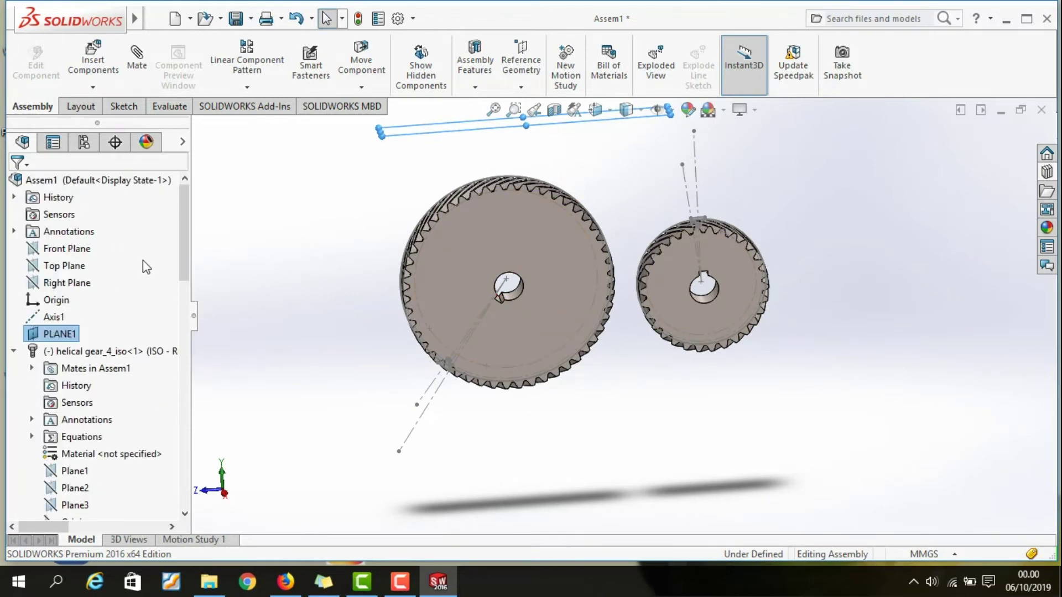
click(268, 208)
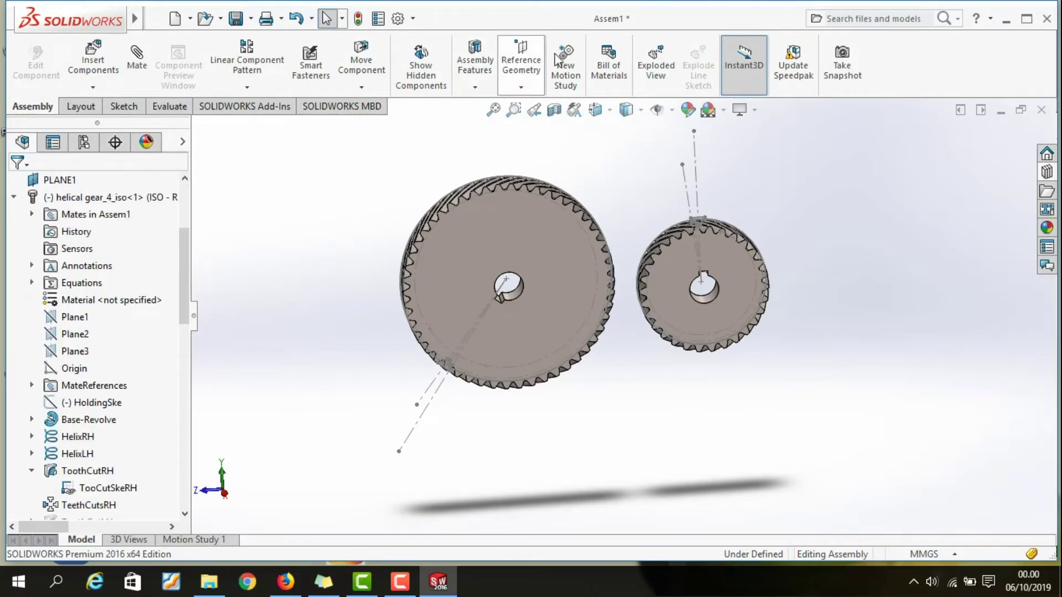
click(530, 68)
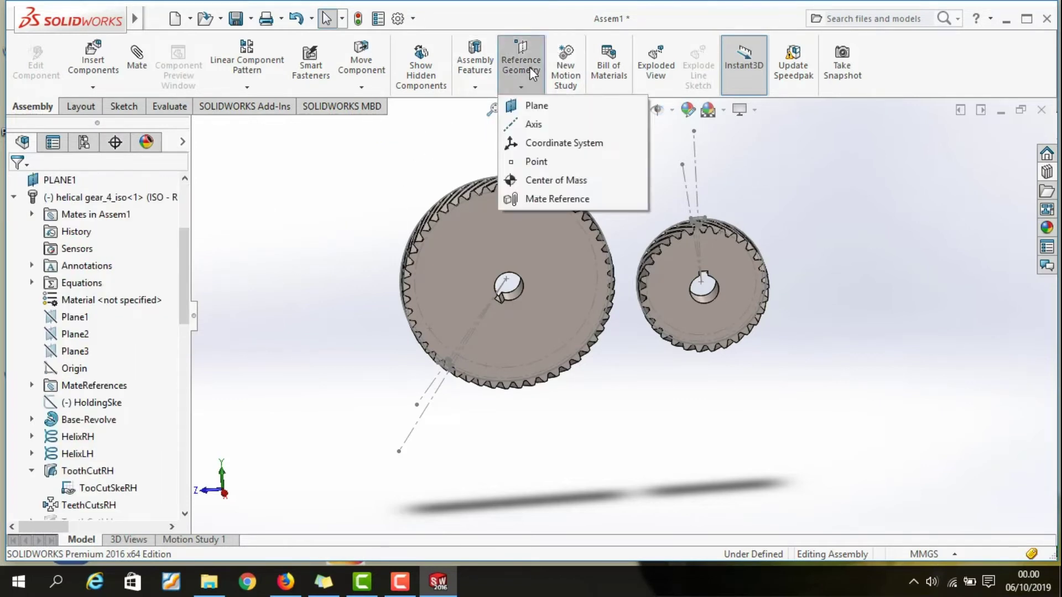
Step: Create Axis2 using the Two Planes option with PLANE1 and the Front Plane
click(533, 124)
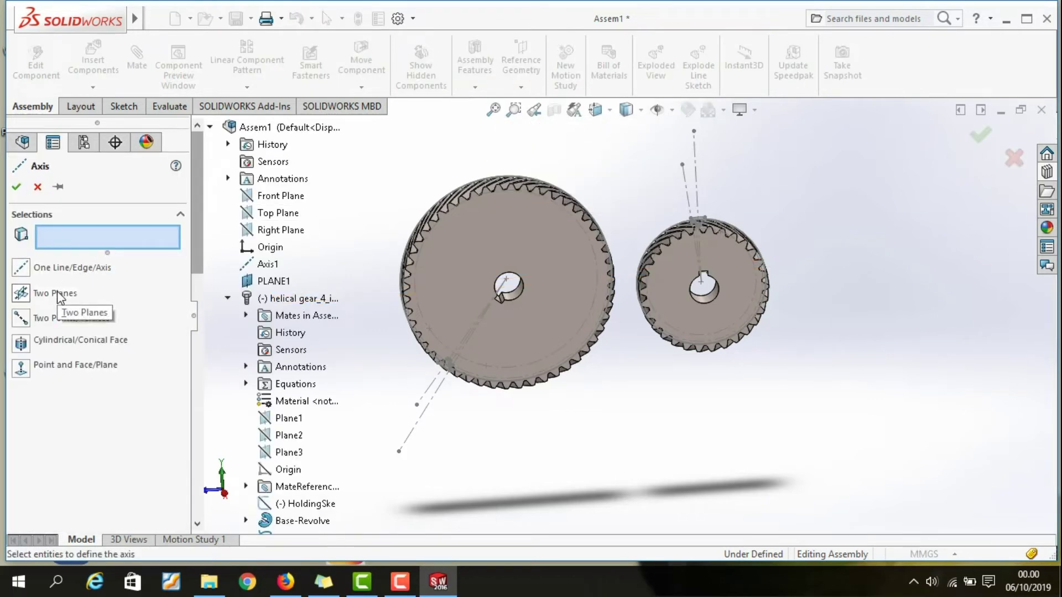
click(57, 292)
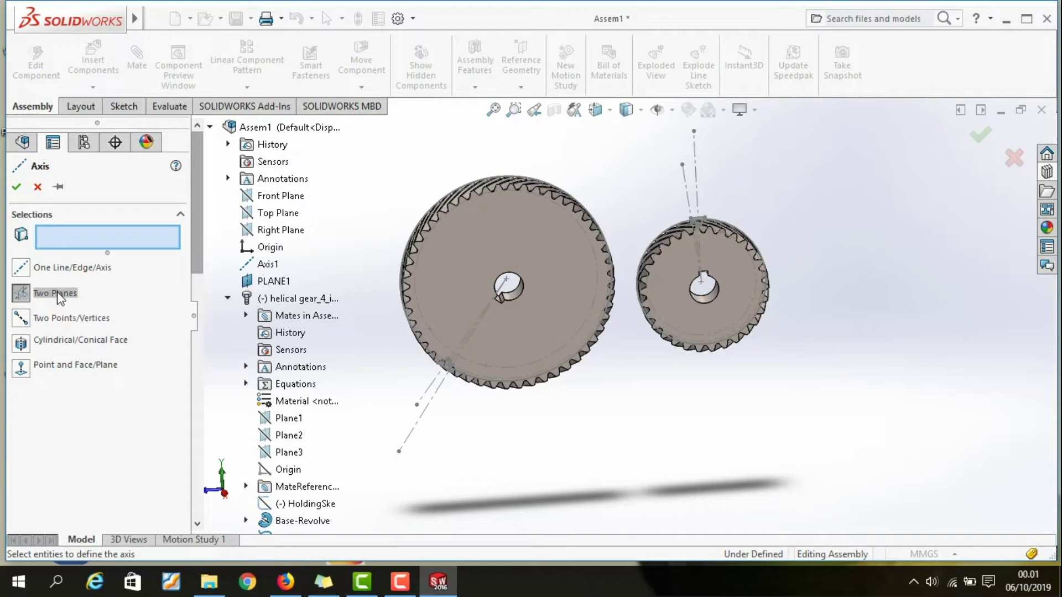
click(269, 283)
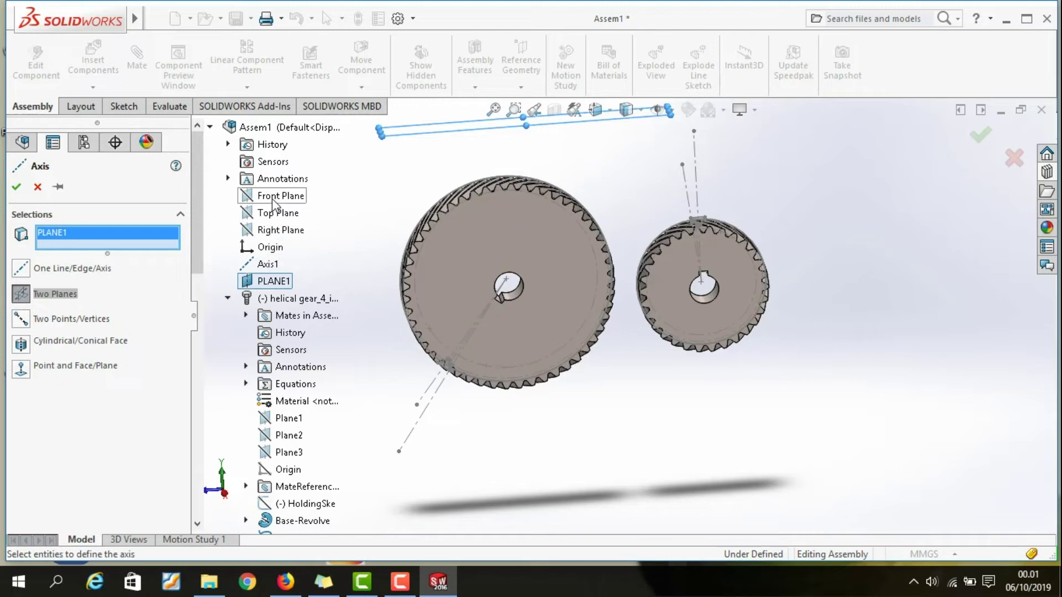
click(276, 199)
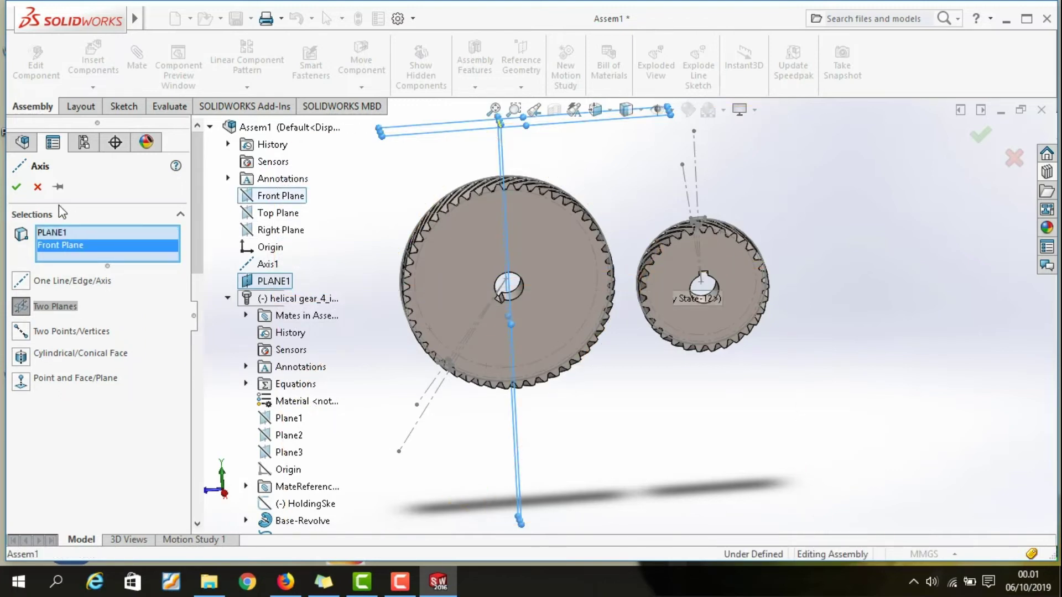
click(17, 188)
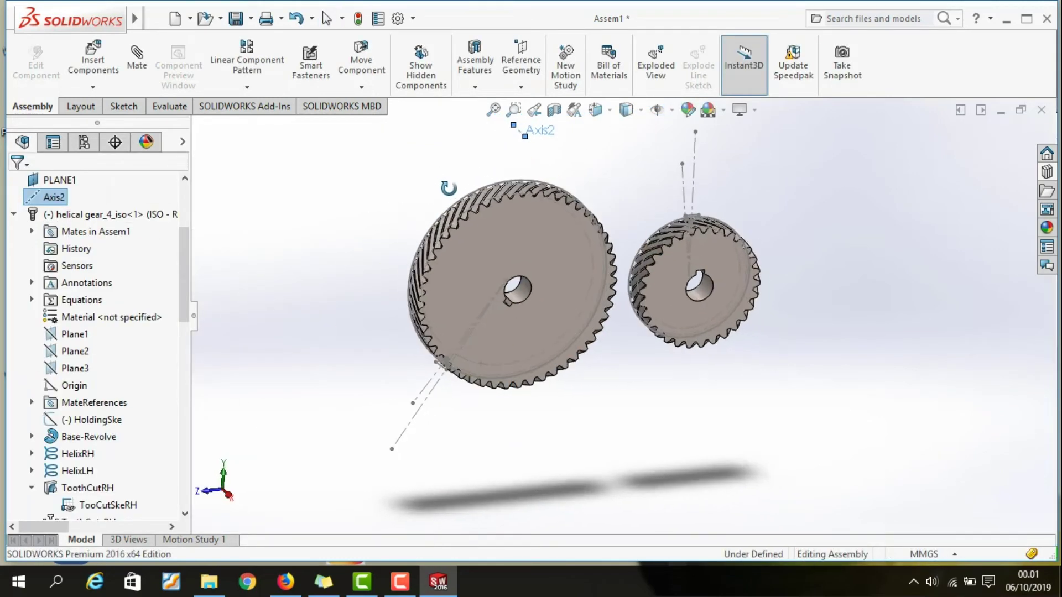
Step: Orbit to an angled view of the helical teeth, move the Axis2 label aside, and deselect
middle_drag(434, 178, 464, 199)
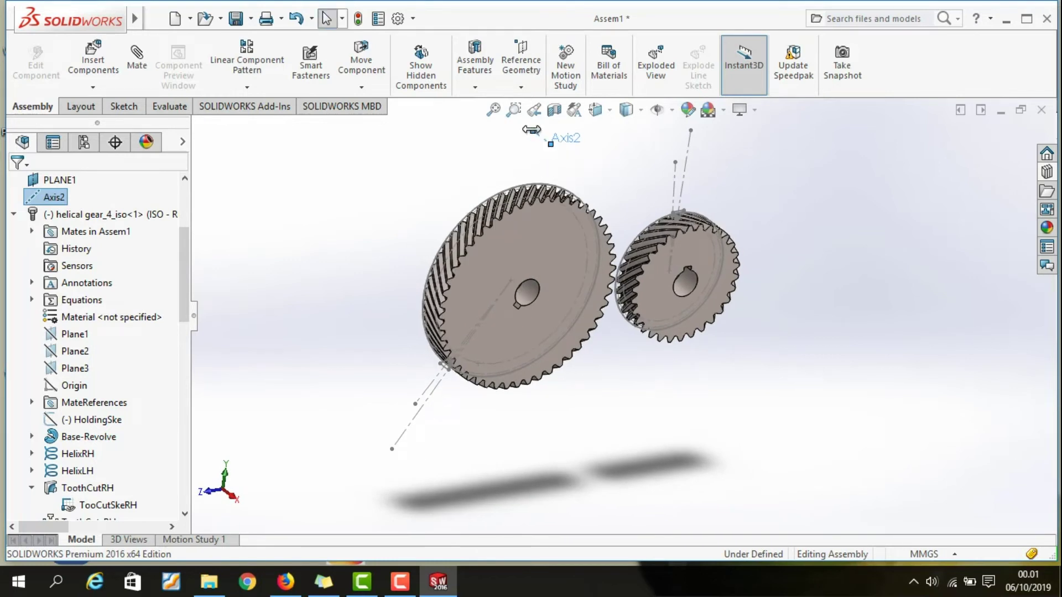
drag(534, 133, 509, 123)
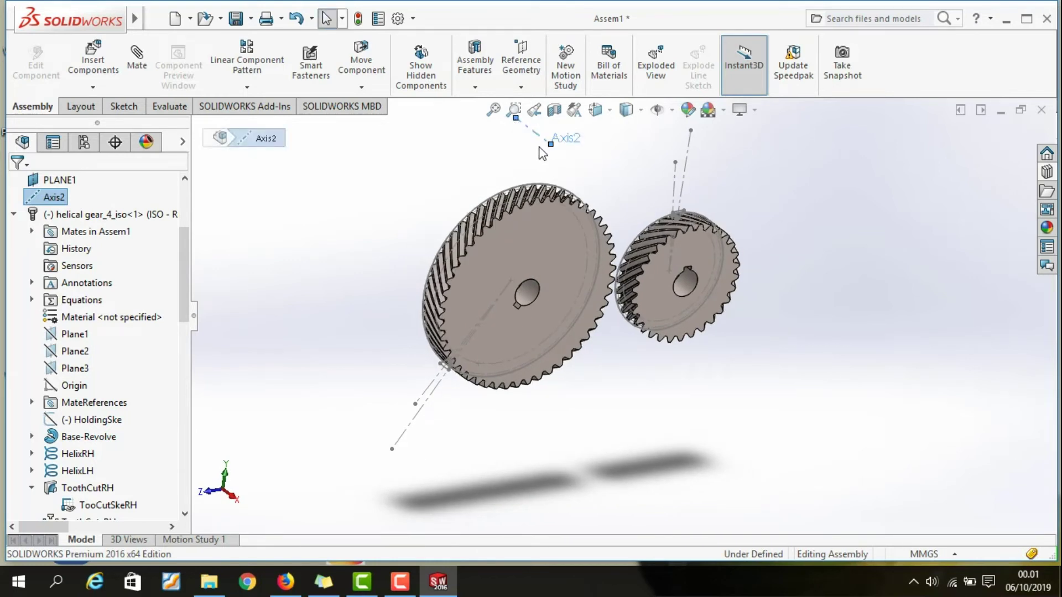
drag(569, 159, 570, 159)
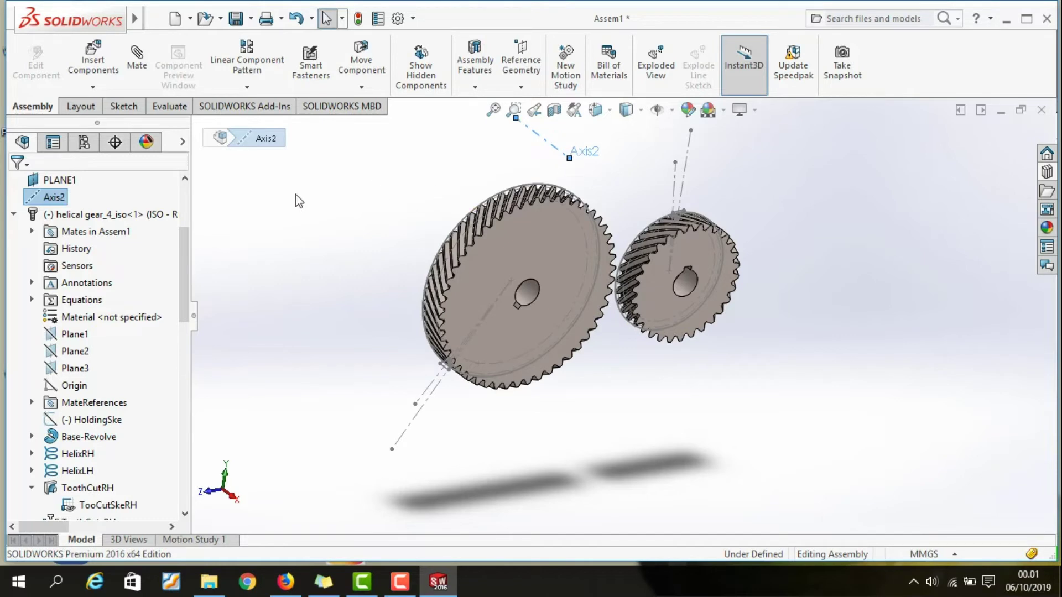
click(251, 186)
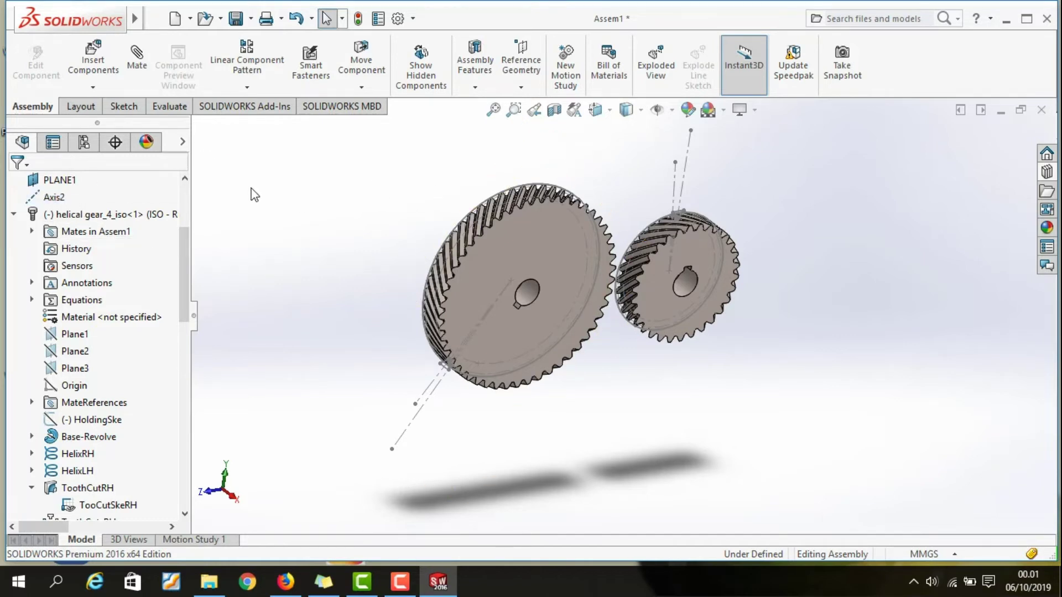
click(145, 57)
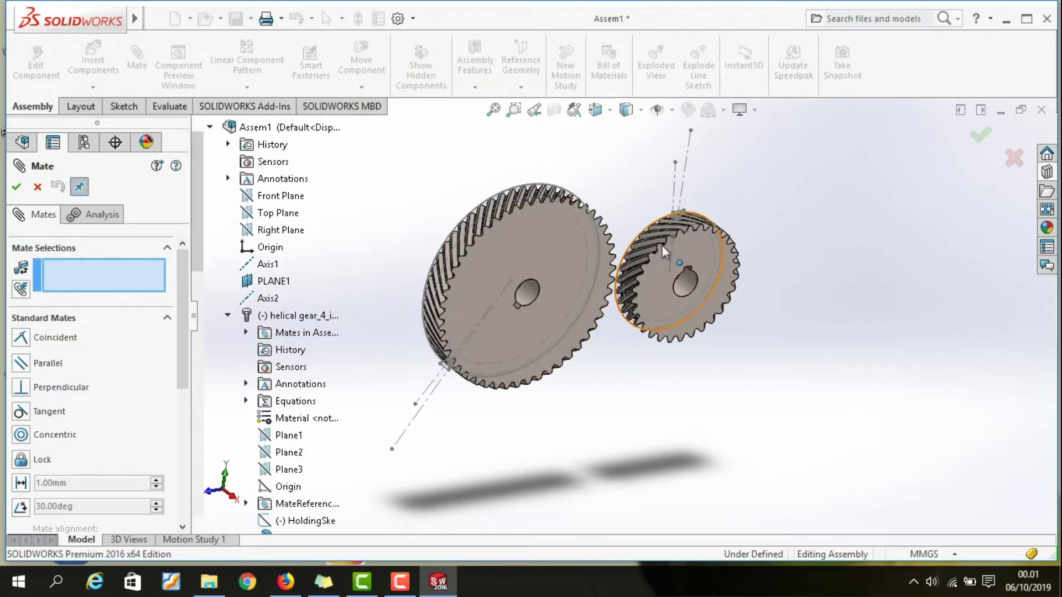
Step: Add a Concentric mate between the small gear's bore and Axis2, seating it above the large gear
click(688, 280)
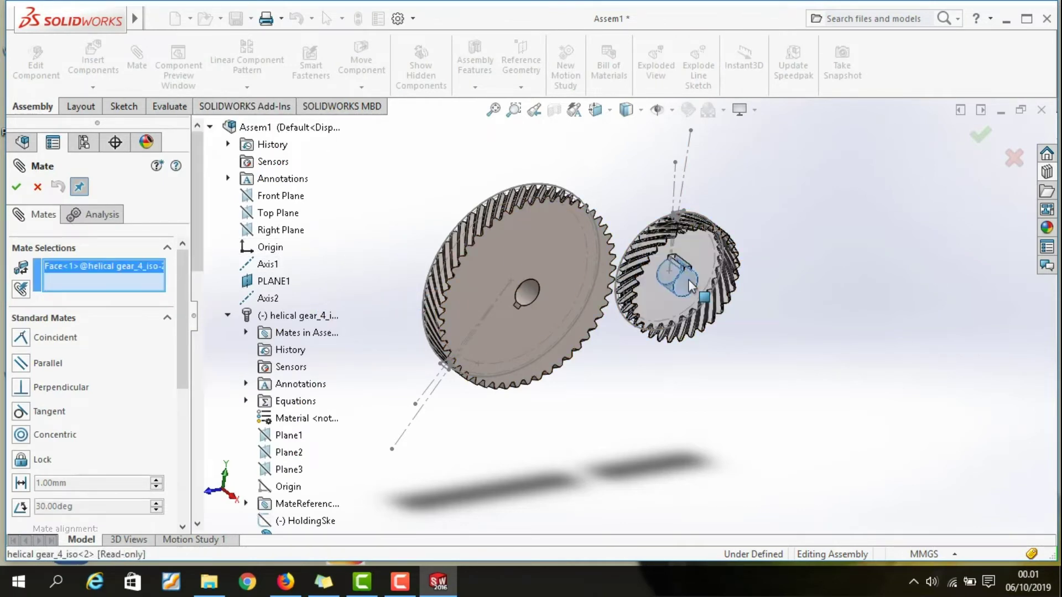
click(270, 300)
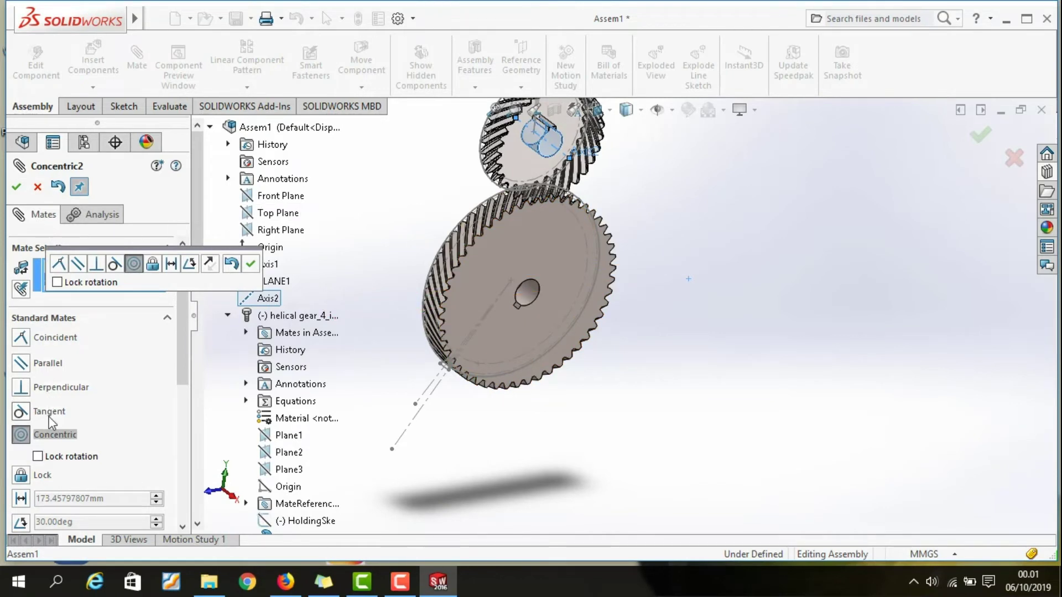
click(18, 188)
click(17, 188)
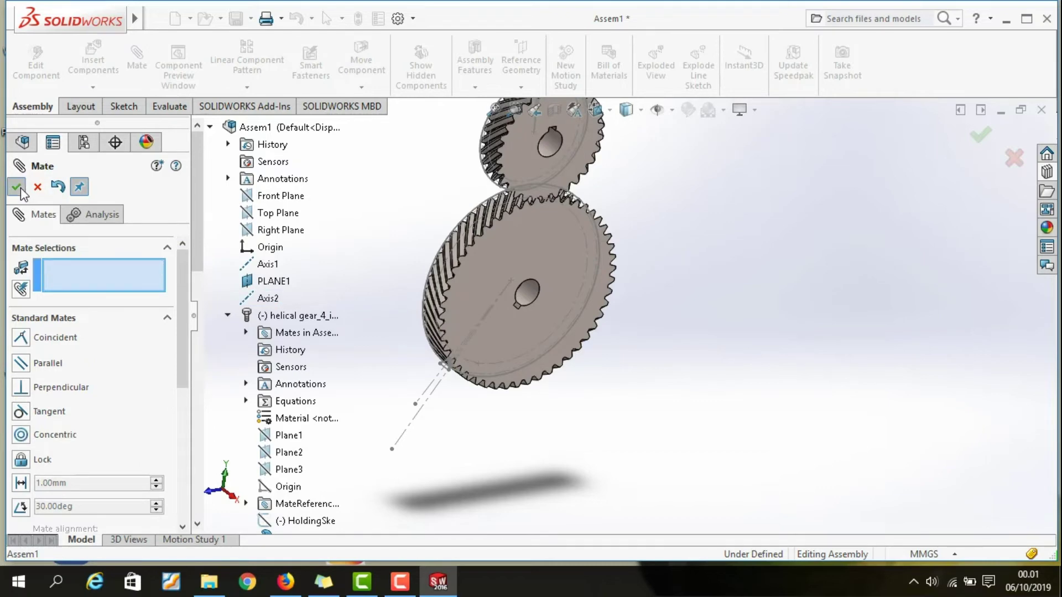
key(space)
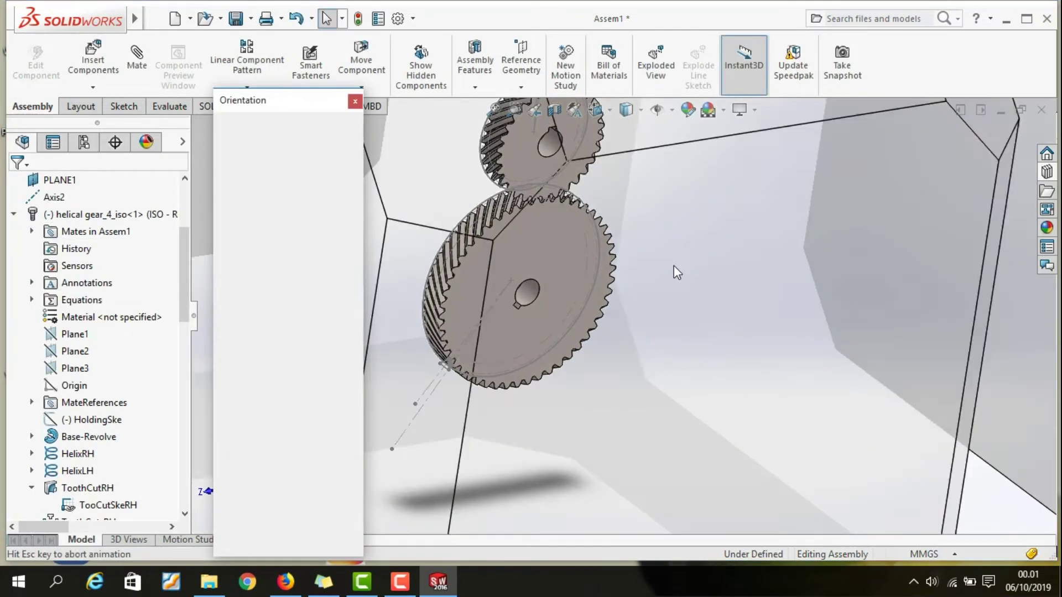
Step: Switch to the Right view (Ctrl+4) and zoom in on the two gears
key(Escape)
key(ctrl+4)
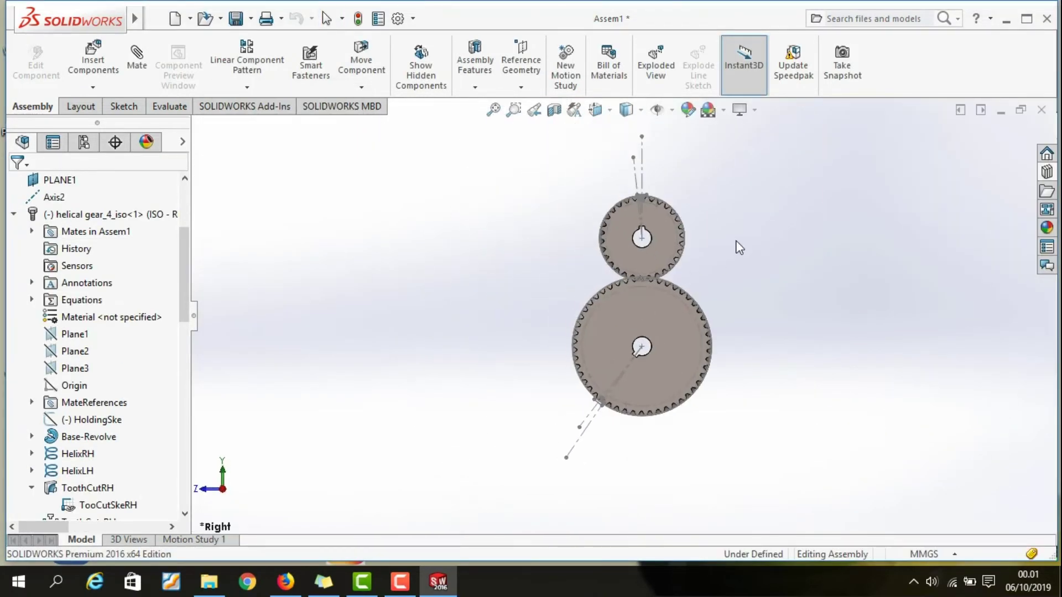
scroll(716, 254, down, 3)
scroll(662, 290, down, 2)
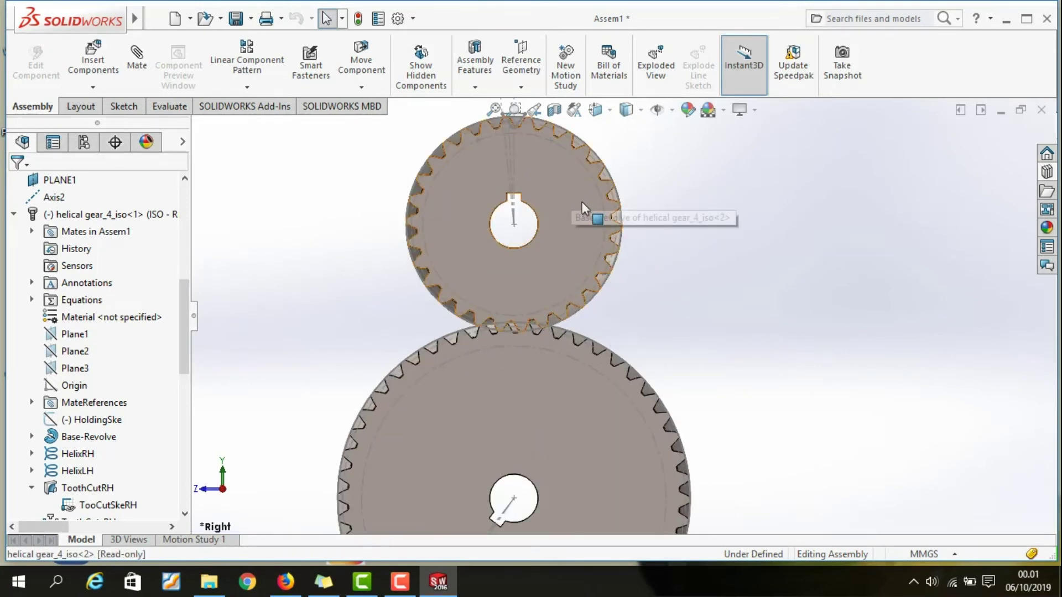
Step: Rotate the upper and lower gears so their teeth interlock, then zoom to check the mesh
mouse_move(584, 221)
mouse_down()
mouse_move(568, 271)
mouse_move(509, 294)
mouse_move(450, 247)
mouse_move(483, 417)
mouse_up()
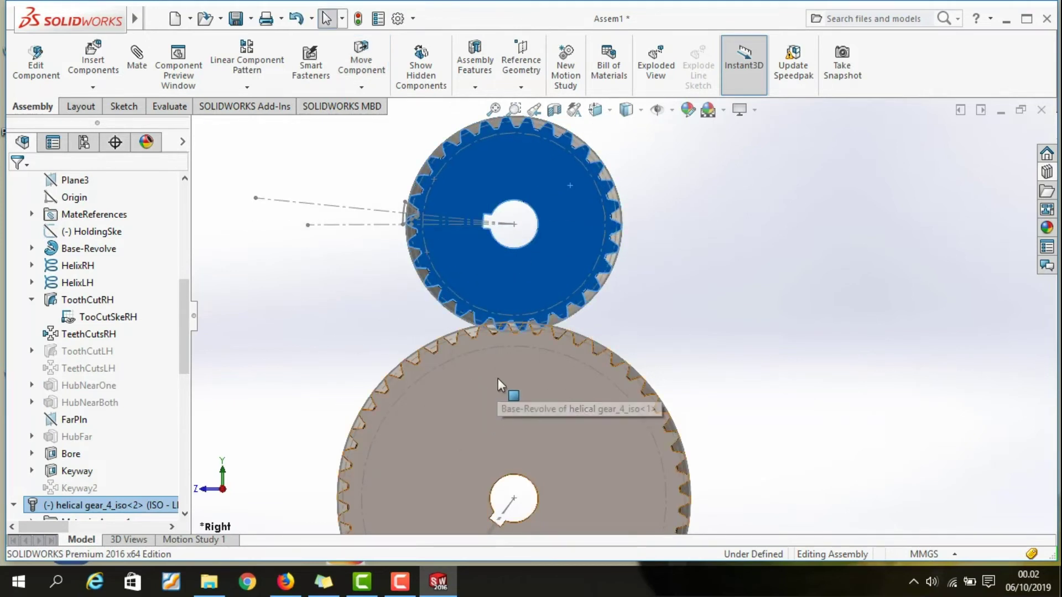
mouse_move(543, 373)
mouse_down()
mouse_move(578, 394)
mouse_move(602, 453)
mouse_move(564, 491)
mouse_move(443, 451)
mouse_move(505, 401)
mouse_move(566, 422)
mouse_up()
click(628, 300)
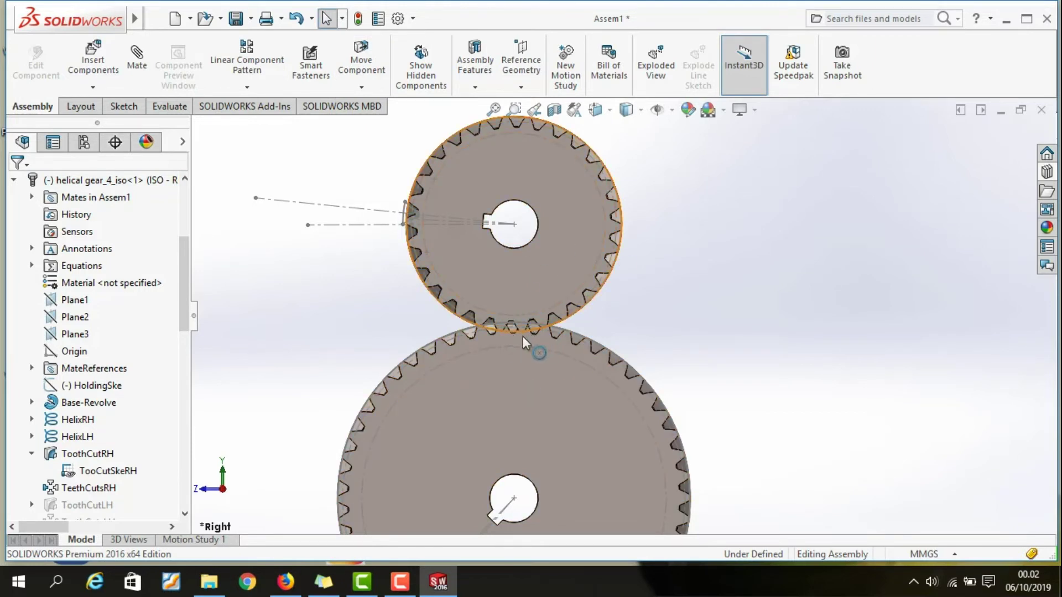
scroll(523, 336, down, 2)
scroll(519, 336, down, 3)
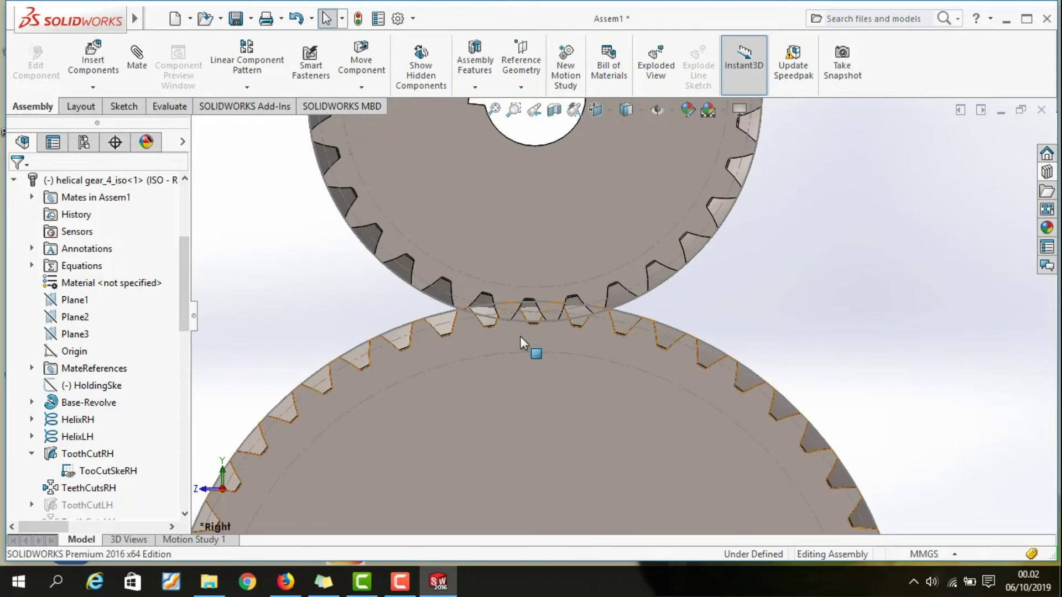
scroll(520, 337, up, 3)
scroll(520, 337, up, 2)
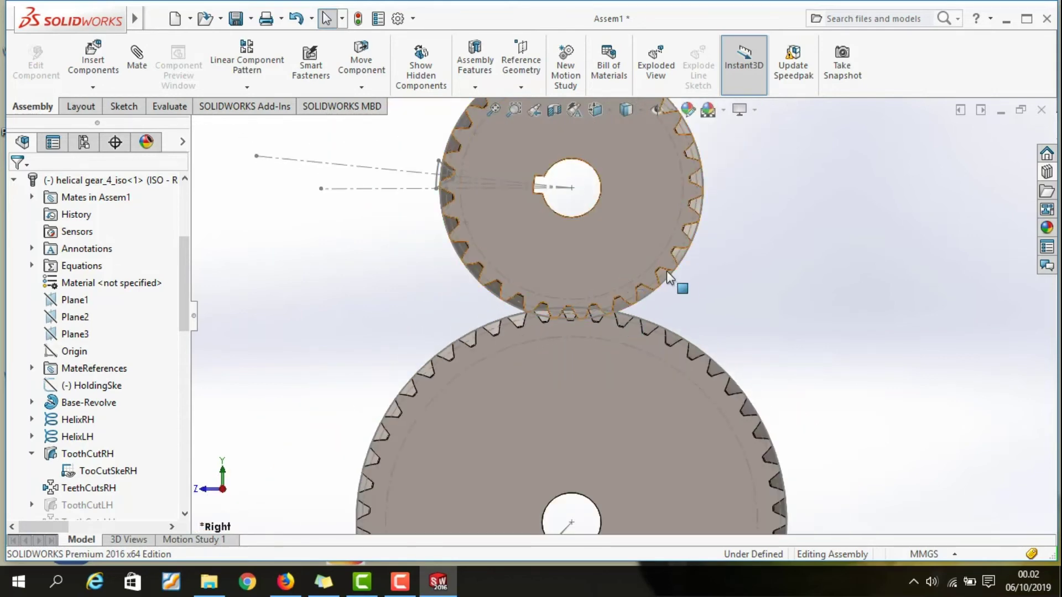
key(space)
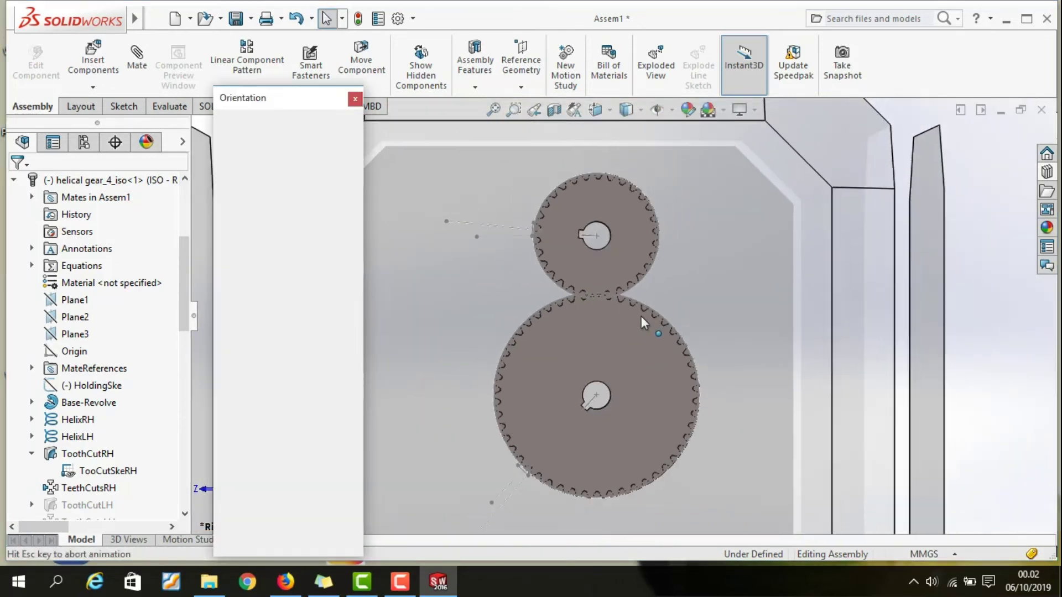
Step: Snap to the Right view and turn the gears slightly to inspect the tooth meshing
click(641, 317)
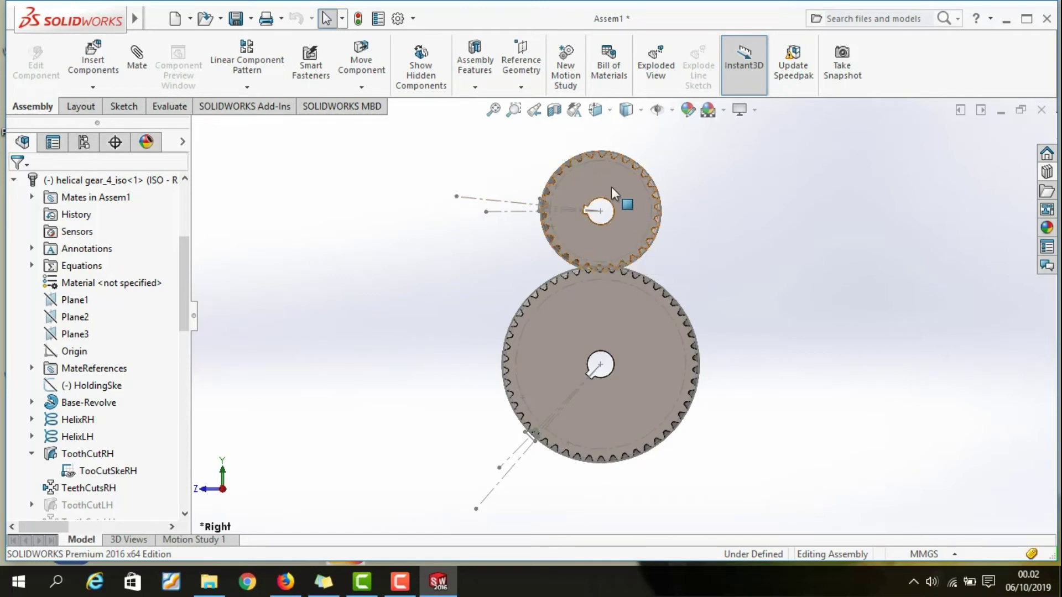
drag(639, 300, 646, 293)
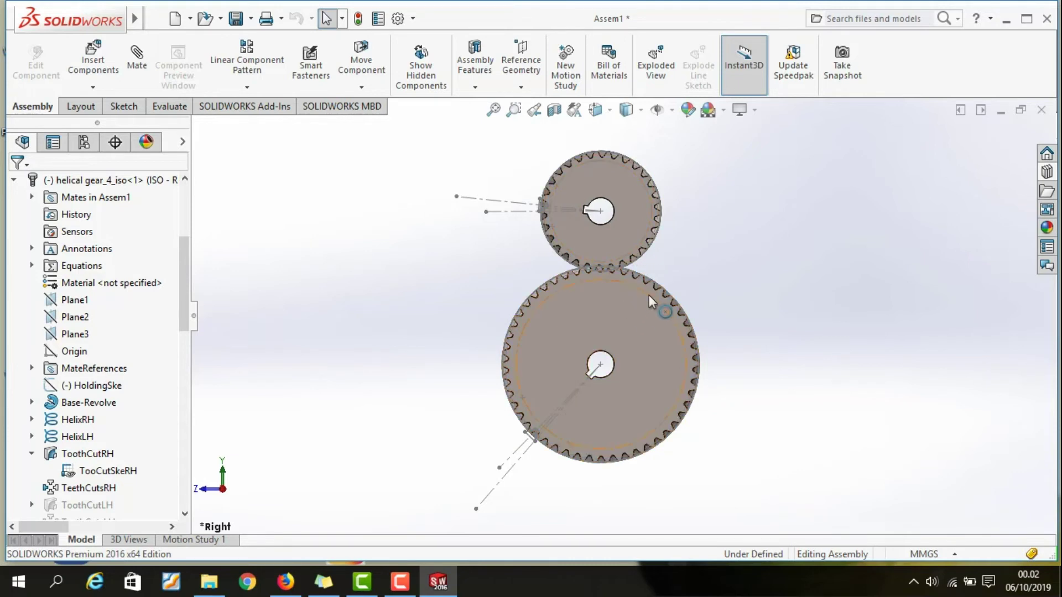
drag(638, 292, 636, 264)
scroll(612, 264, down, 3)
scroll(592, 302, down, 3)
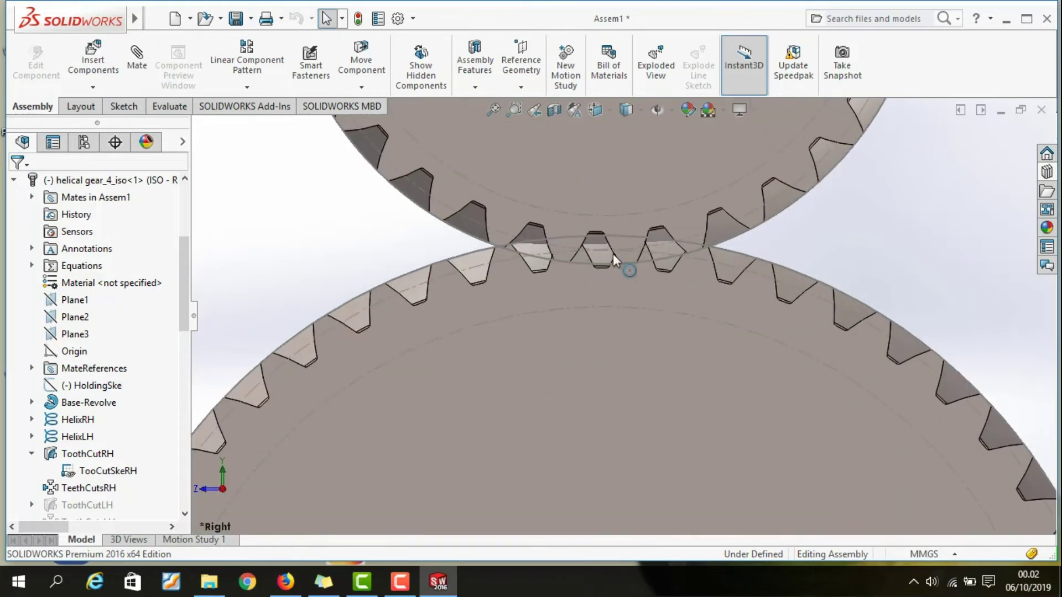
scroll(613, 253, down, 2)
scroll(669, 191, down, 1)
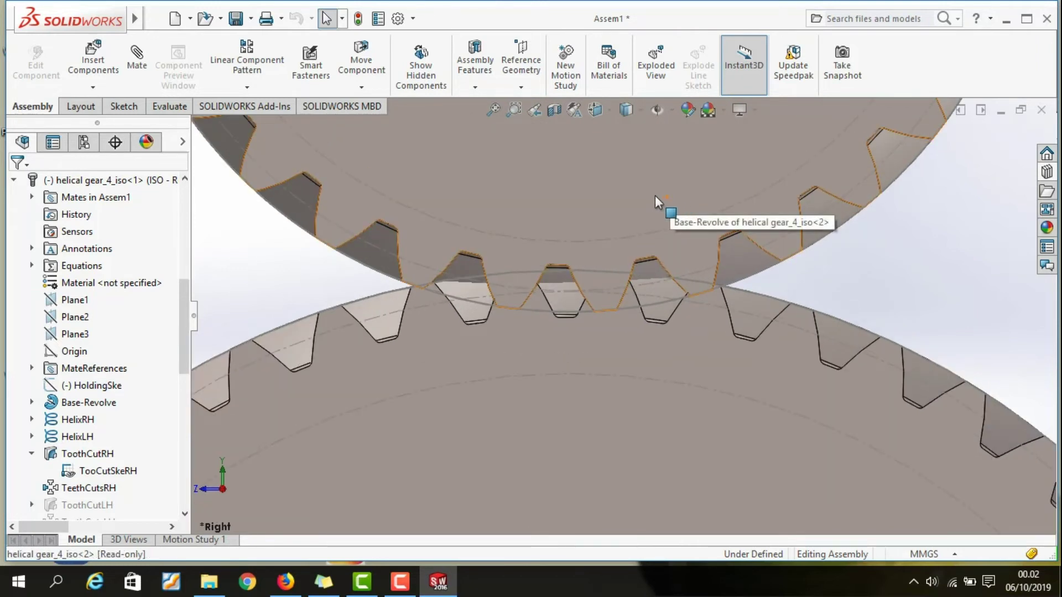
Step: Rotate the upper gear until its teeth sit in the lower gear's tooth gaps
click(655, 194)
drag(641, 209, 623, 226)
key(Escape)
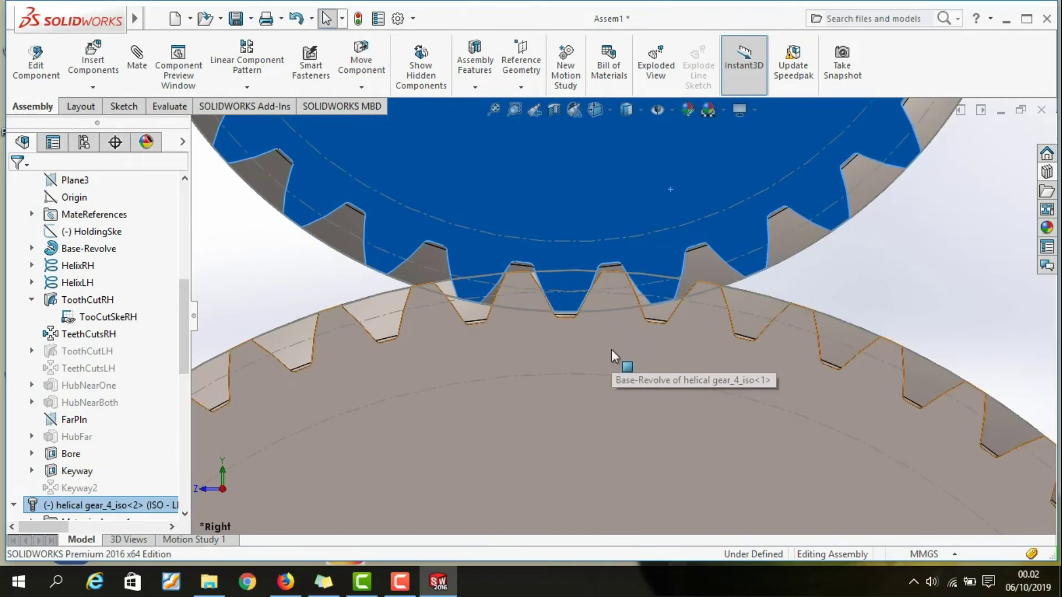
Step: Nudge the lower gear's rotation until the helical teeth interlock, then orbit to inspect the mesh
right_drag(612, 349, 623, 346)
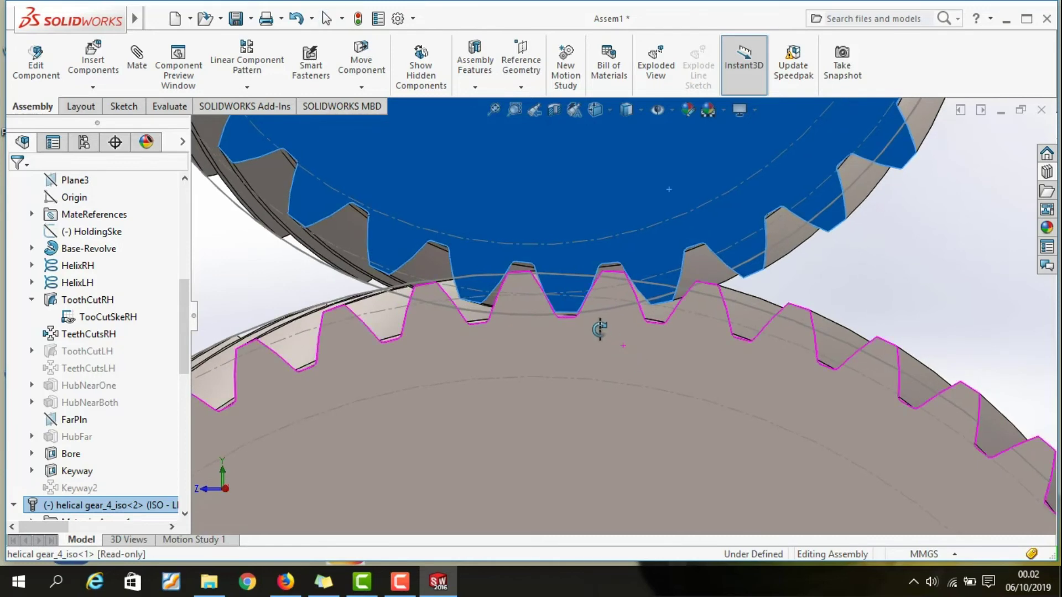
scroll(598, 315, down, 3)
scroll(600, 315, down, 2)
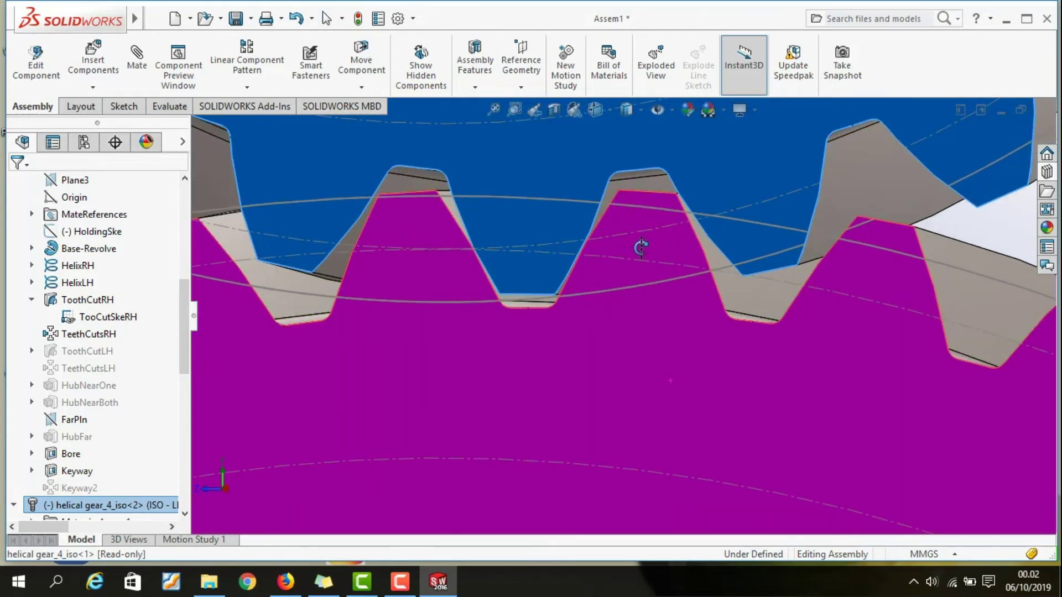
right_drag(642, 167, 636, 264)
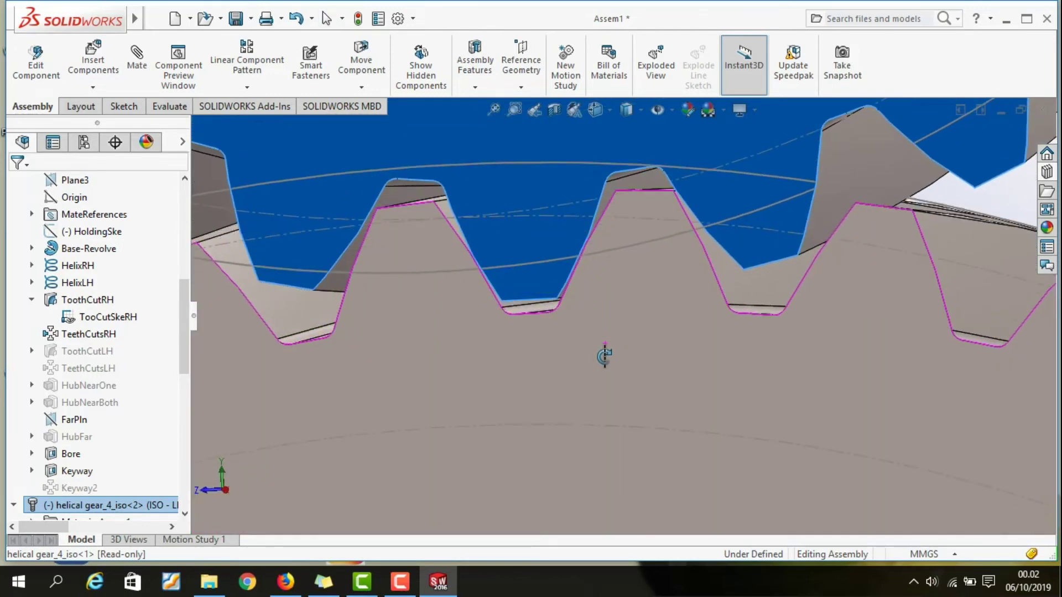
drag(606, 347, 626, 283)
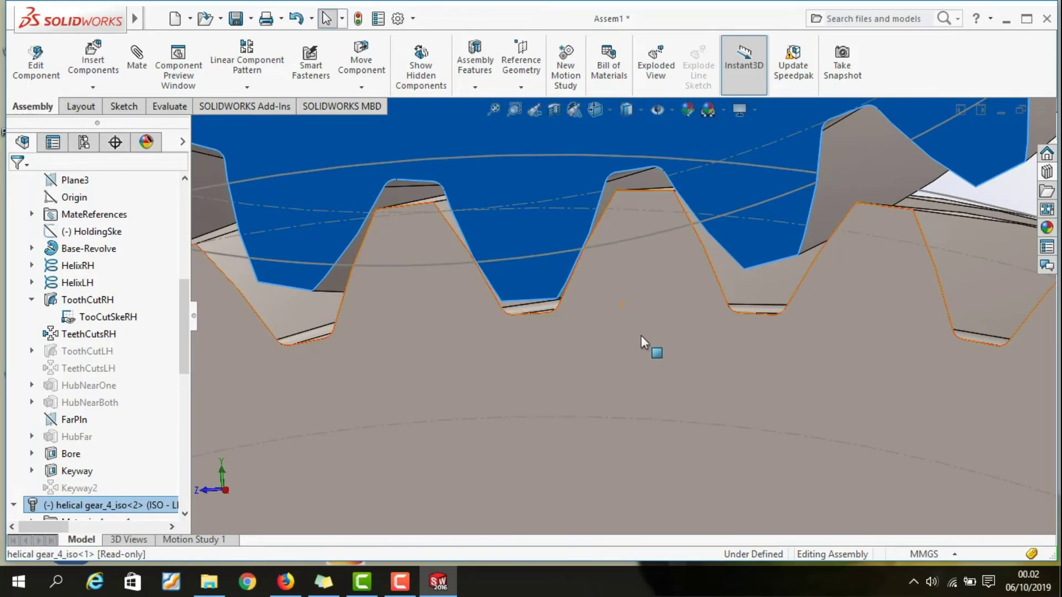
drag(642, 335, 661, 344)
mouse_move(661, 344)
middle_down()
mouse_move(676, 352)
mouse_move(589, 336)
middle_up()
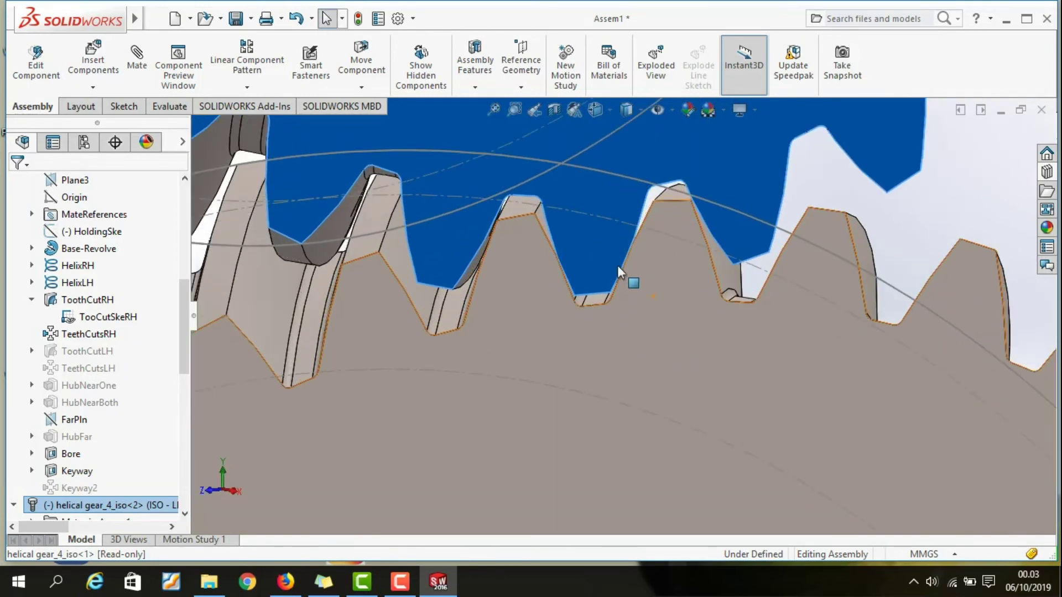
scroll(607, 261, down, 2)
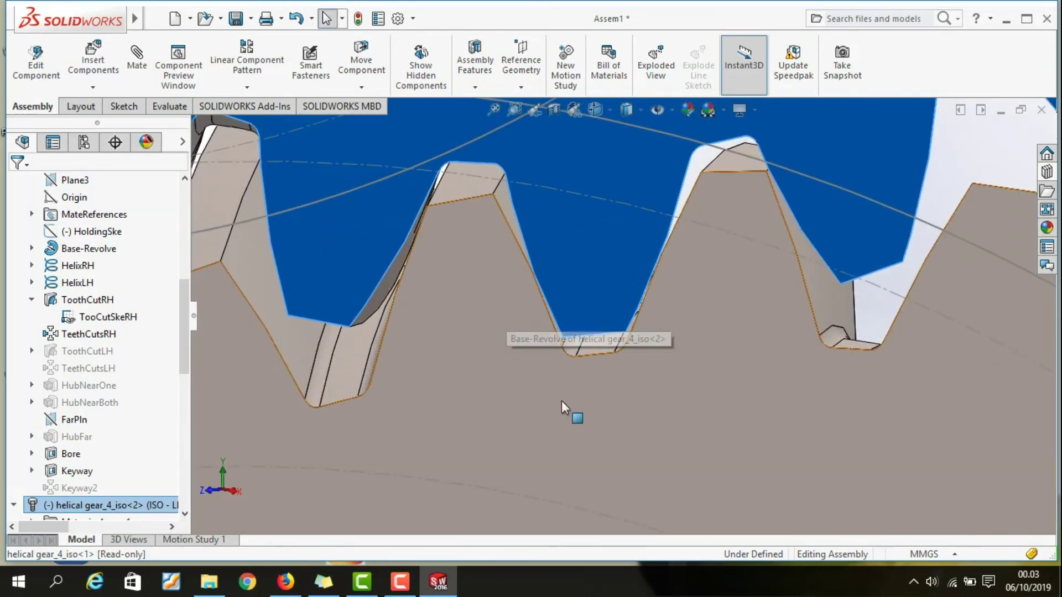
scroll(606, 390, up, 3)
scroll(754, 288, up, 2)
scroll(770, 283, up, 1)
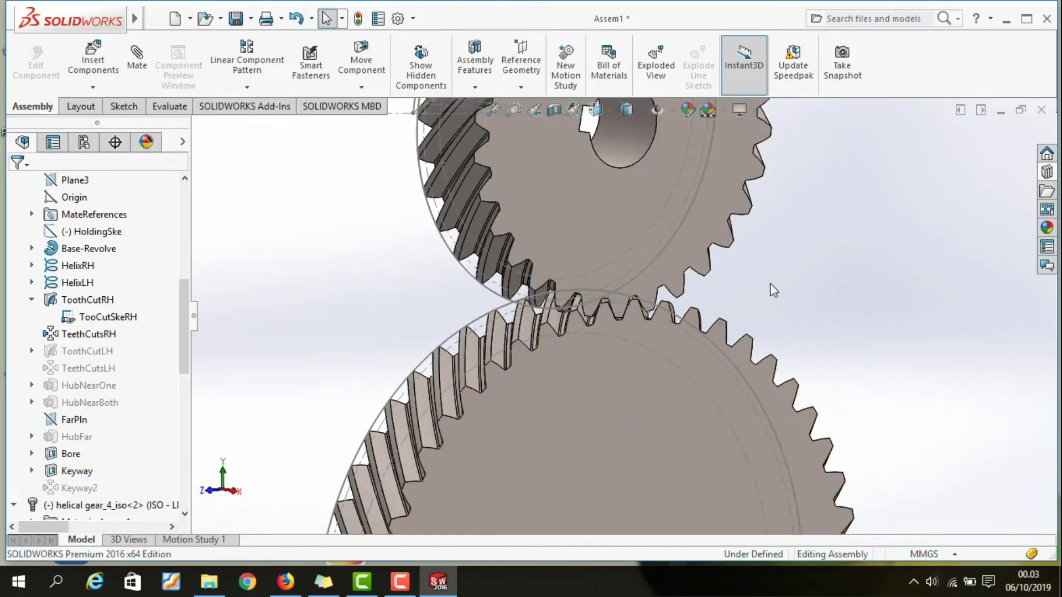
Step: Go back to the Right view and zoom in on the 30- and 50-tooth gears' contact point
scroll(646, 370, down, 2)
scroll(634, 317, down, 2)
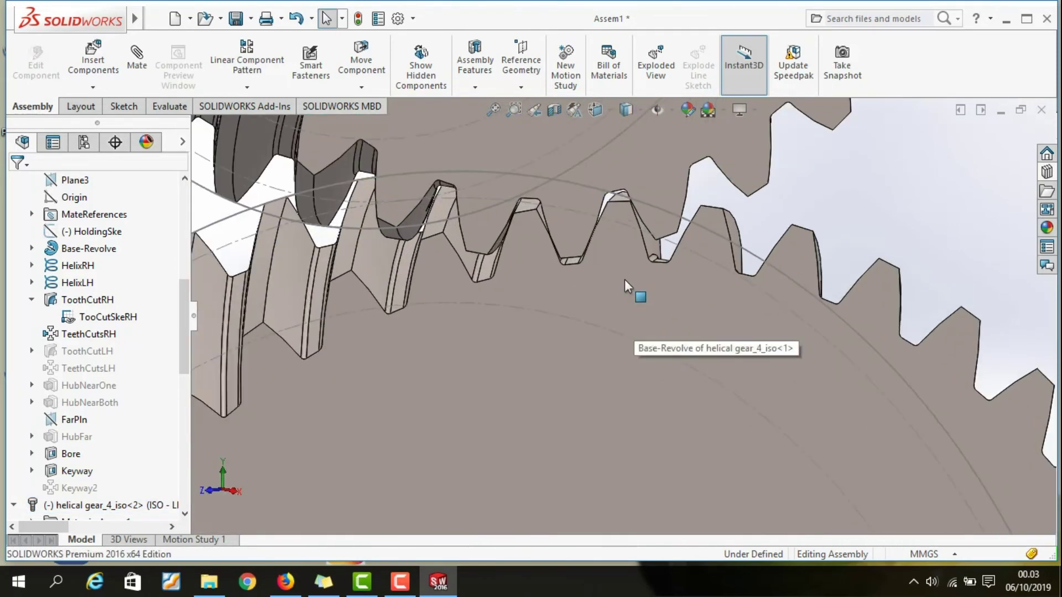
scroll(614, 304, down, 2)
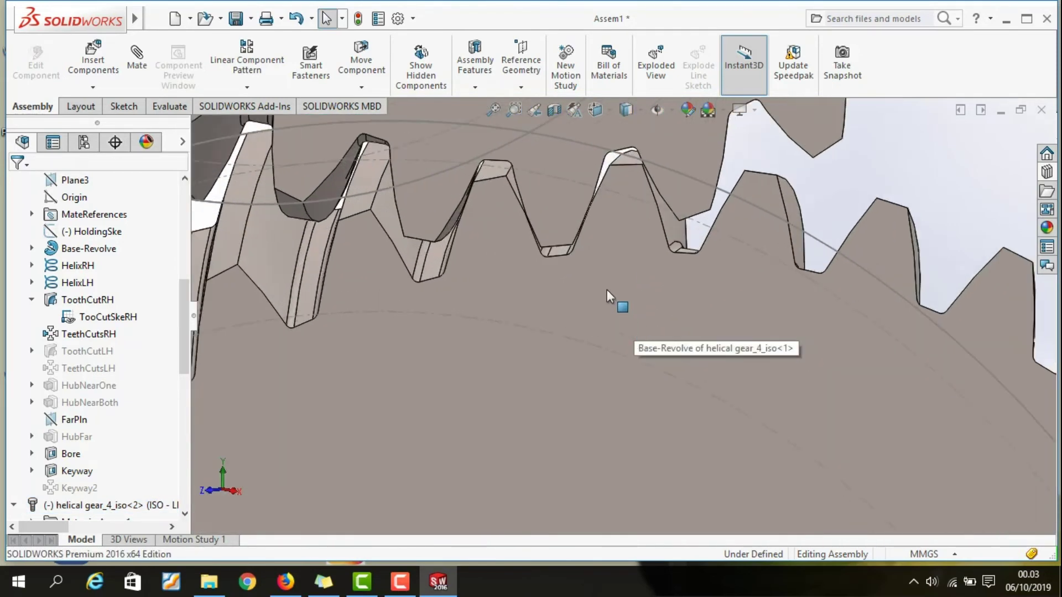
scroll(669, 327, up, 1)
scroll(669, 315, up, 2)
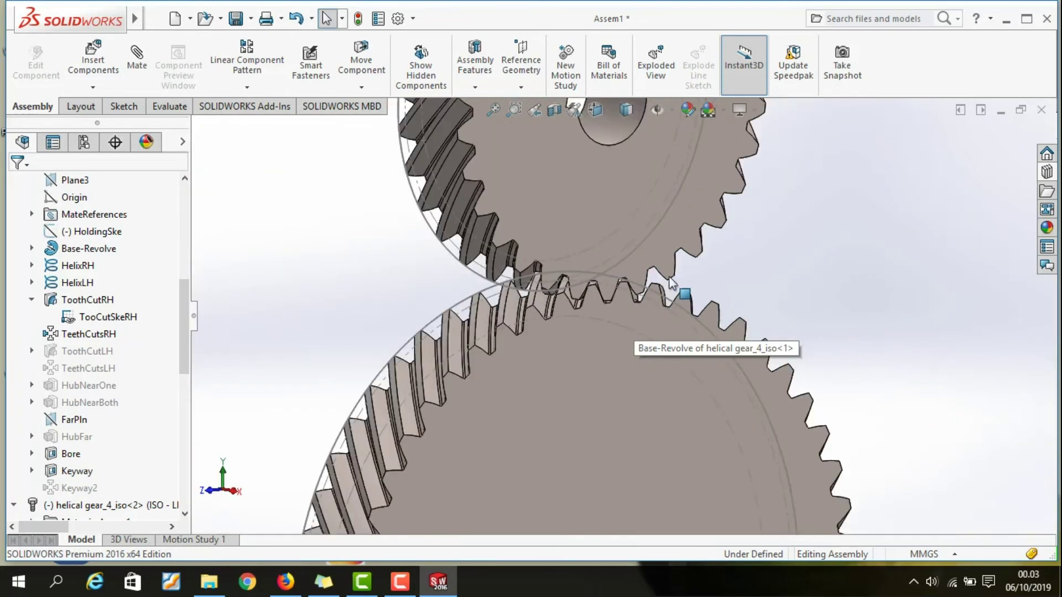
scroll(774, 243, up, 2)
key(space)
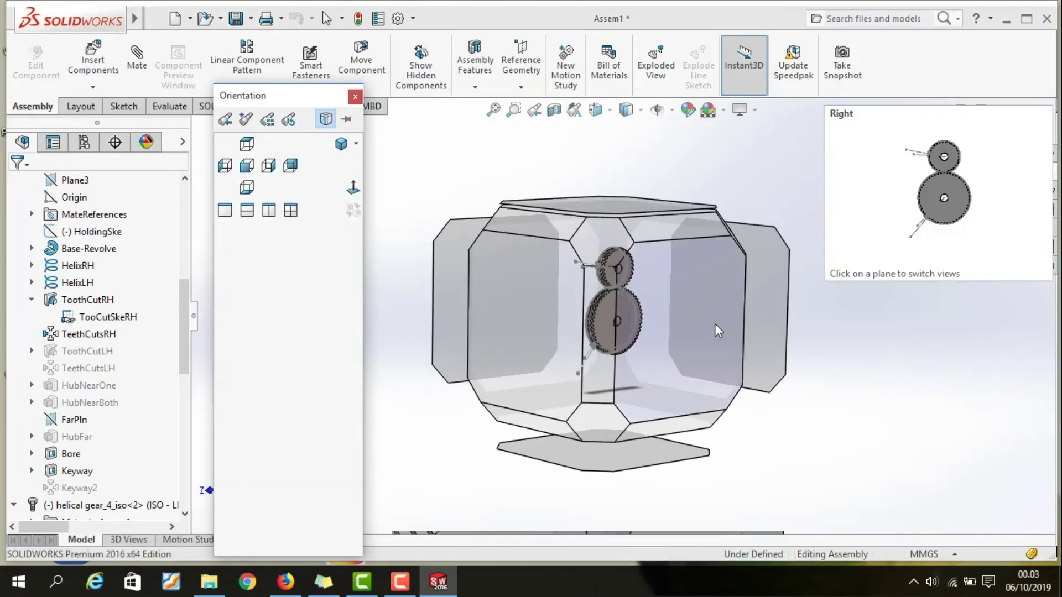
click(714, 323)
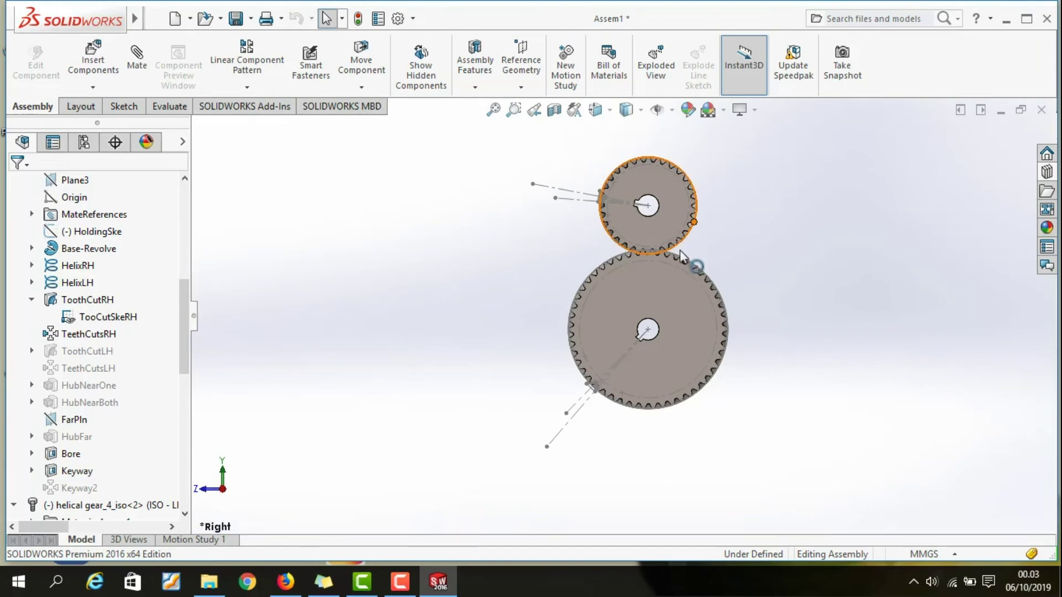
scroll(679, 243, down, 3)
scroll(636, 260, down, 1)
scroll(559, 243, down, 1)
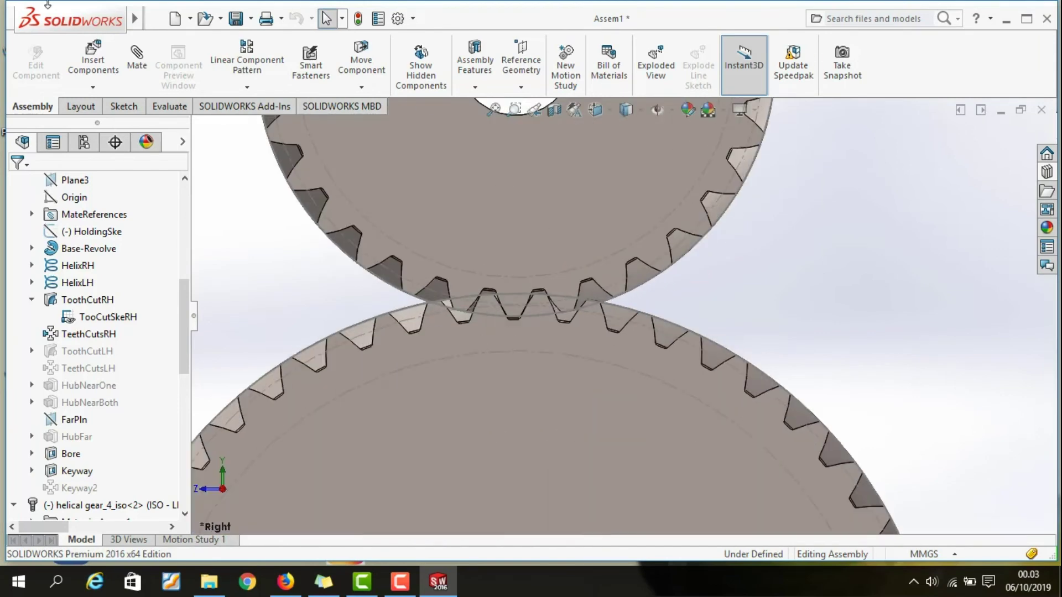
Step: Start a new mate and choose the Gear type under Mechanical Mates
mouse_move(71, 18)
click(137, 57)
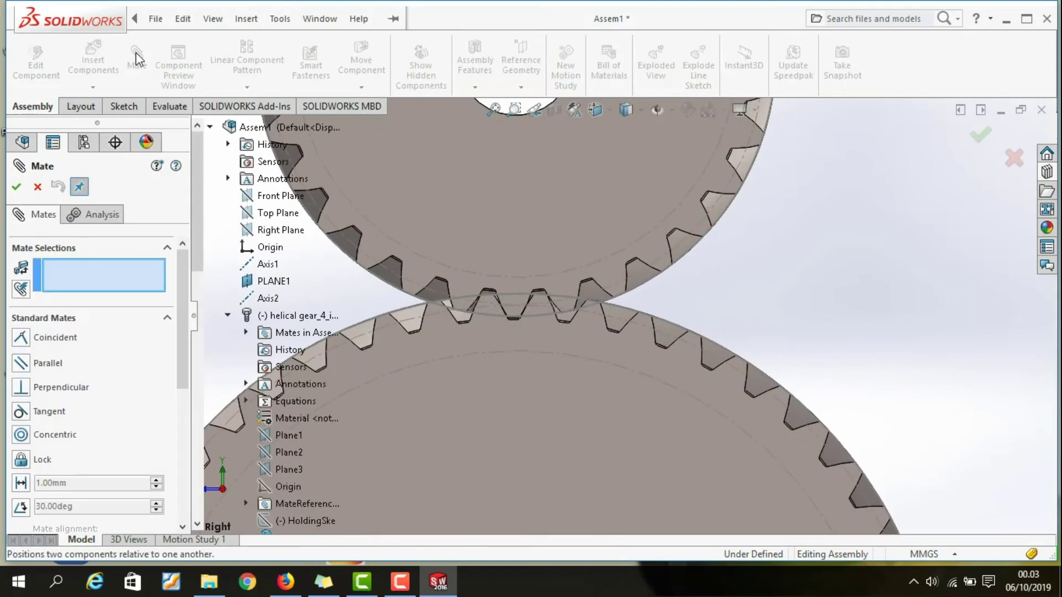
scroll(143, 334, down, 3)
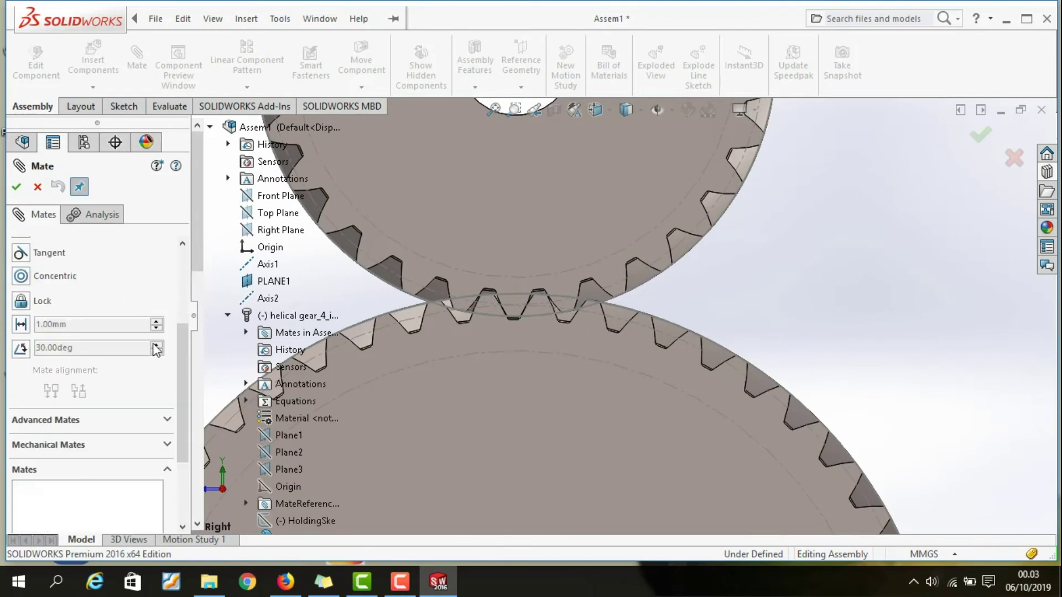
scroll(145, 343, down, 2)
scroll(146, 352, down, 1)
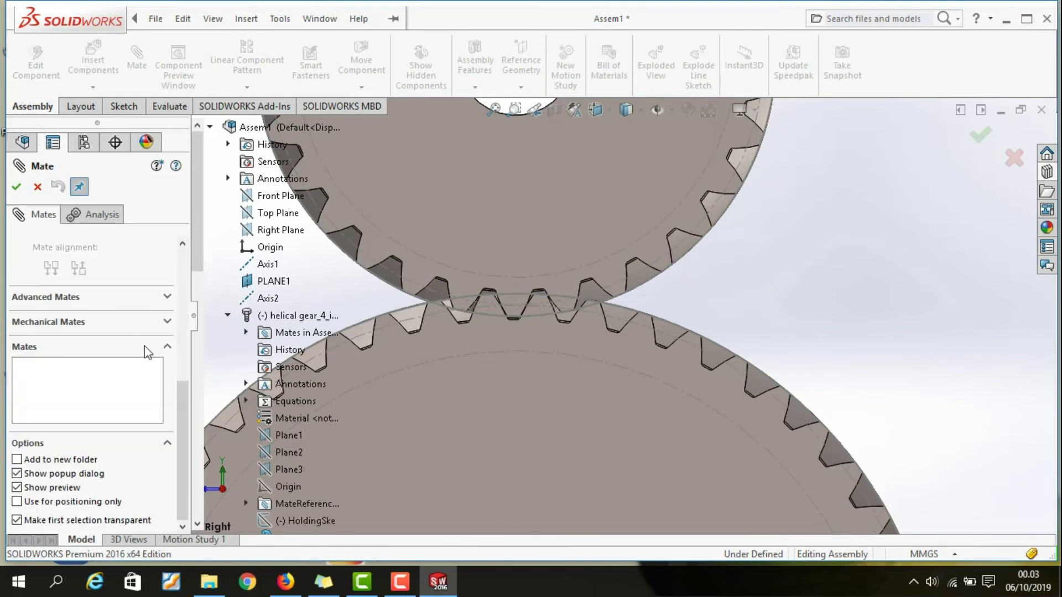
click(122, 323)
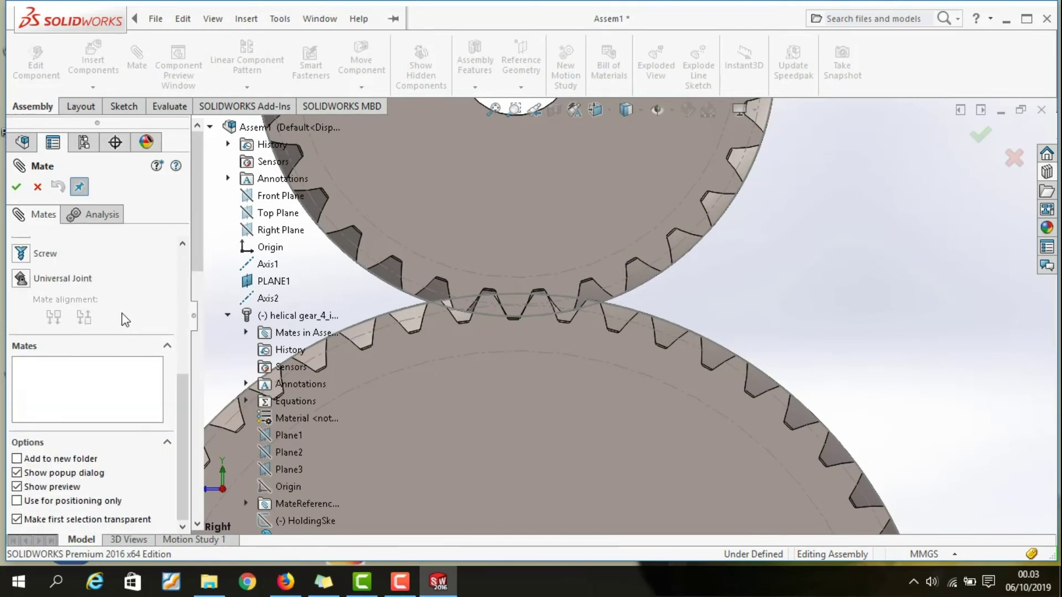
scroll(132, 317, up, 2)
scroll(132, 317, up, 2)
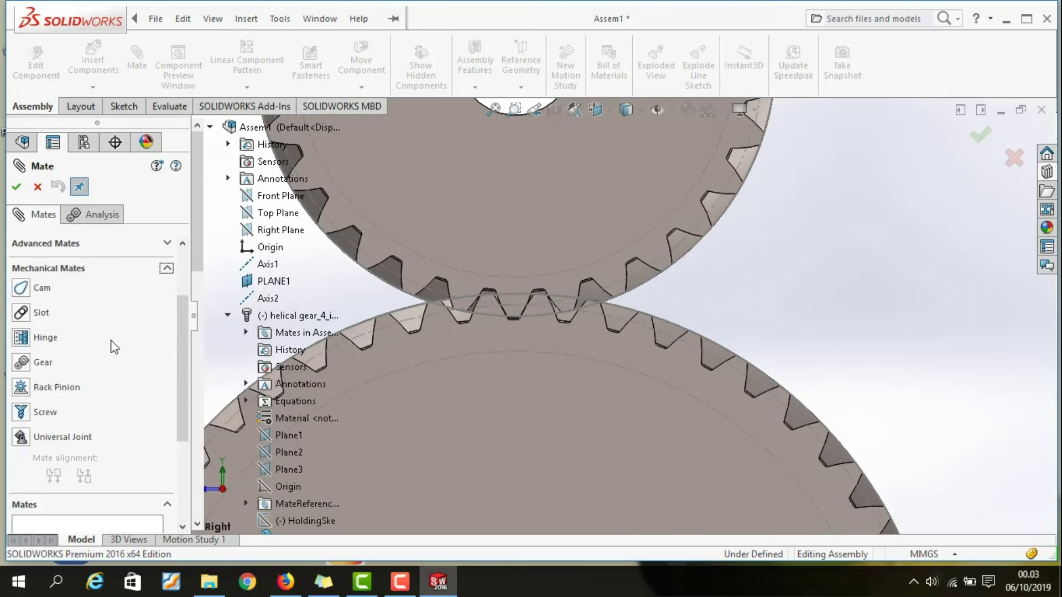
click(45, 366)
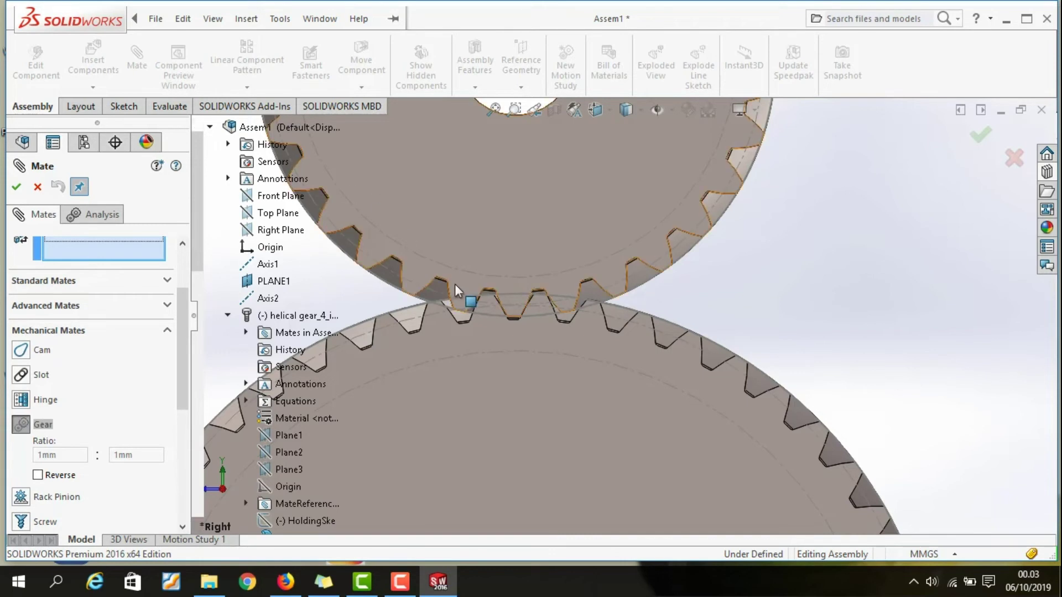
Step: Select both gears' pitch circle edges to create GearMate1 at a 141.42mm : 84.85mm ratio
scroll(455, 285, down, 2)
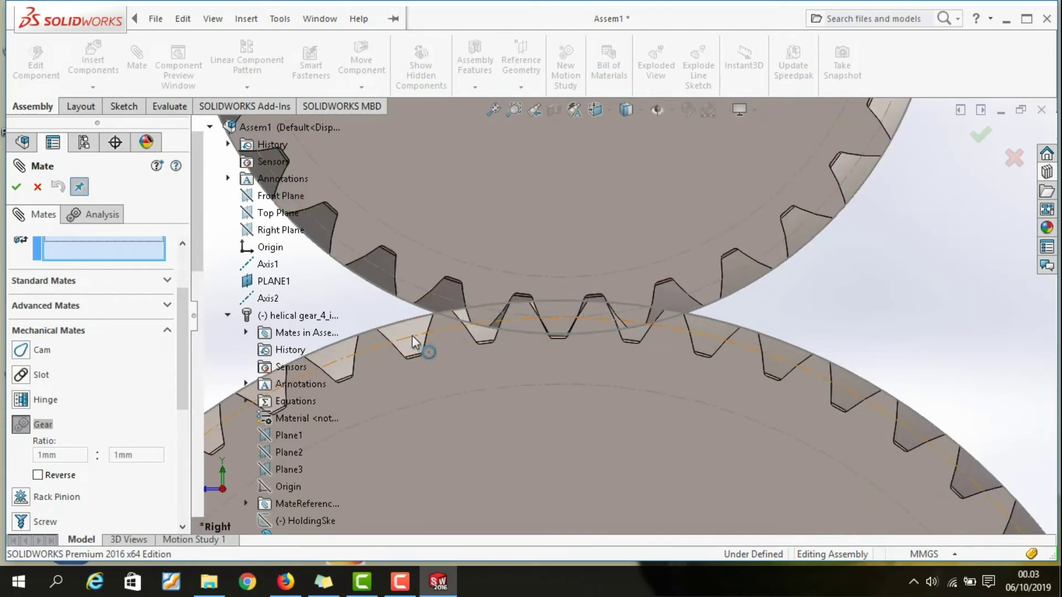
click(412, 336)
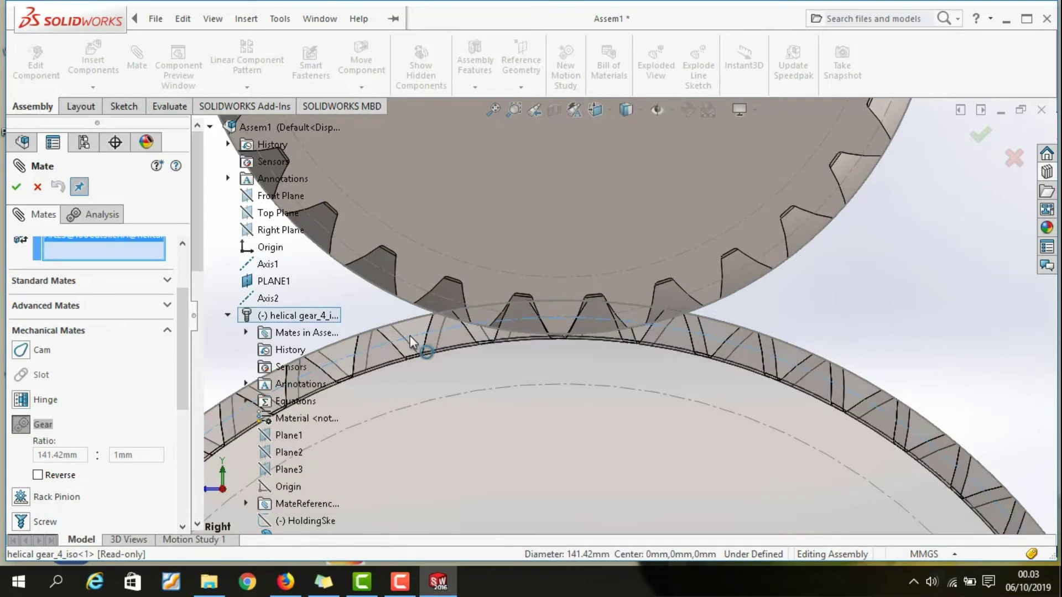
click(385, 271)
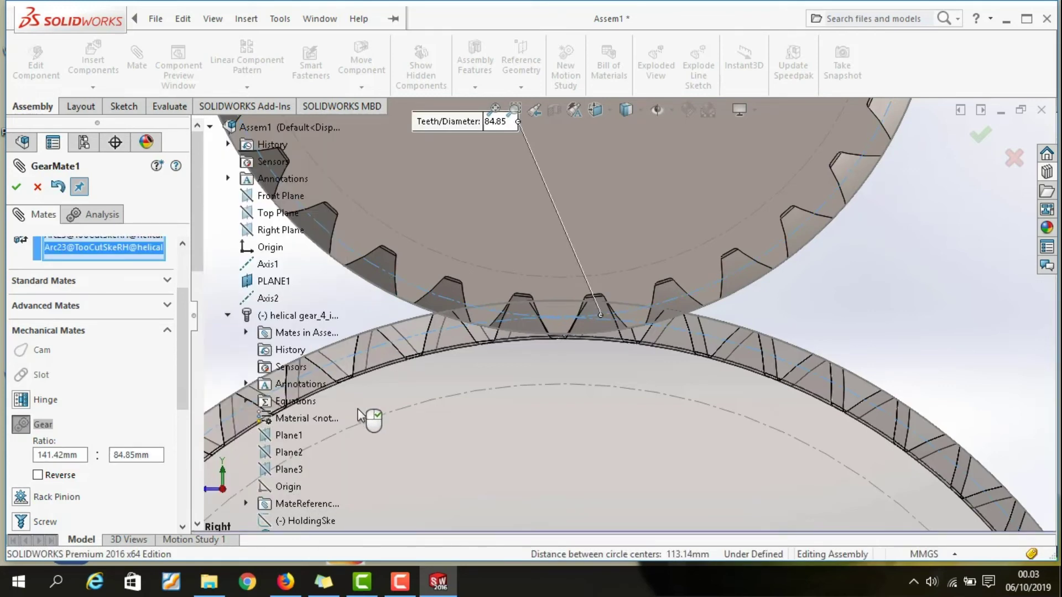
click(17, 188)
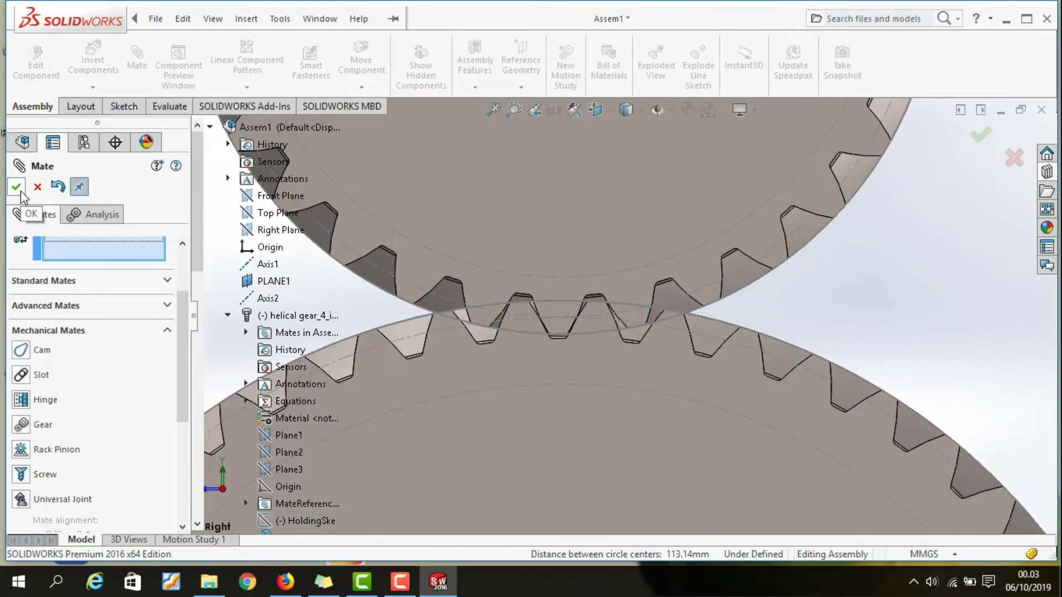
click(21, 192)
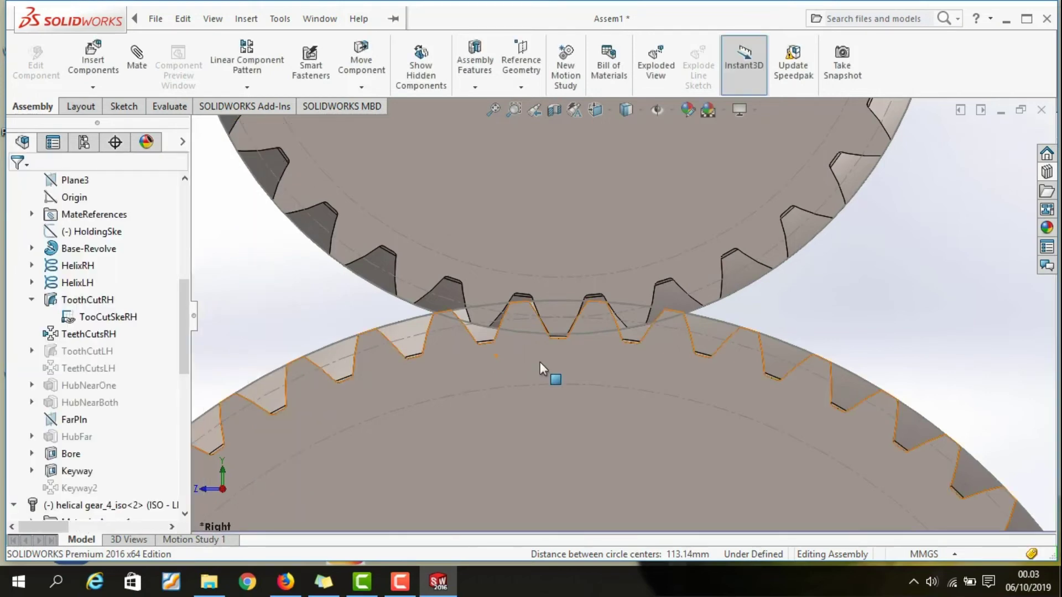
Step: Zoom out and drag the lower, then upper gear to confirm both rotate together
scroll(540, 362, up, 3)
scroll(541, 360, up, 3)
scroll(541, 356, up, 2)
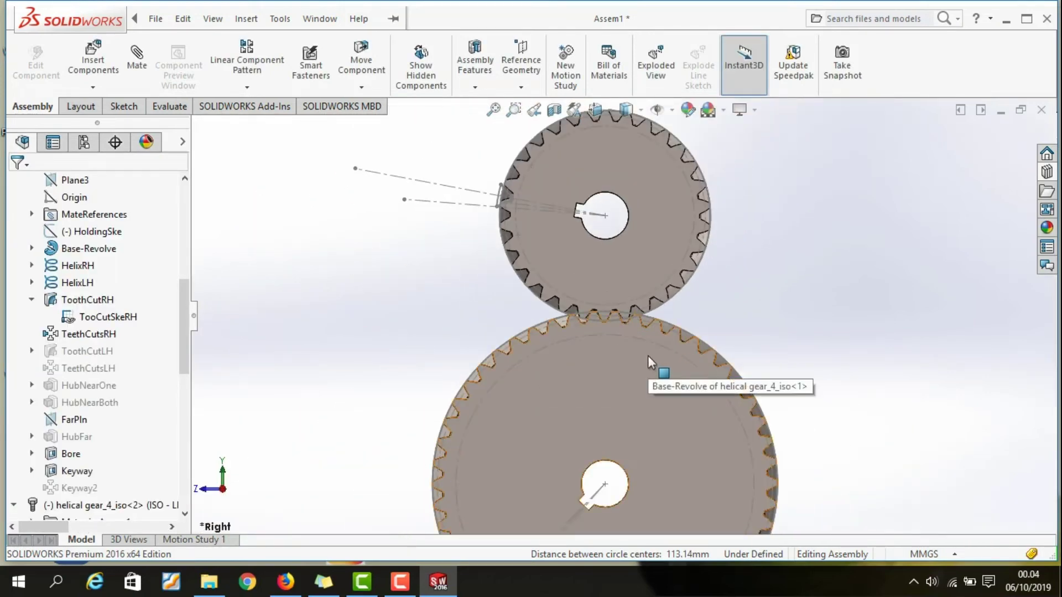
mouse_move(630, 350)
mouse_down()
mouse_move(603, 348)
mouse_move(529, 383)
mouse_move(497, 468)
mouse_move(521, 517)
mouse_move(620, 520)
mouse_move(650, 411)
mouse_move(683, 151)
mouse_move(656, 157)
mouse_up()
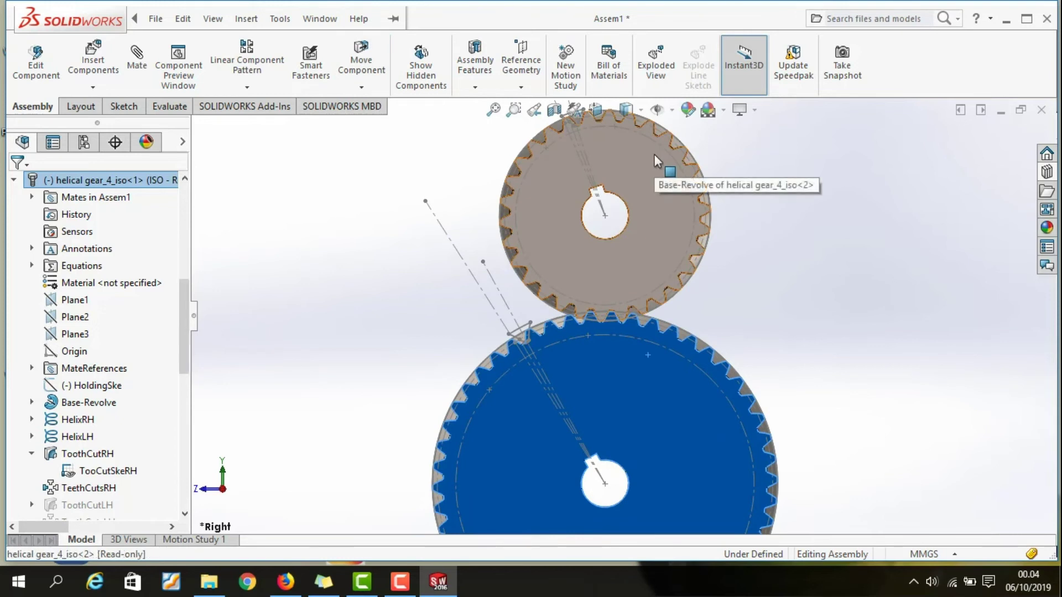
mouse_move(664, 184)
mouse_down()
mouse_move(666, 240)
mouse_move(644, 272)
mouse_move(602, 281)
mouse_up()
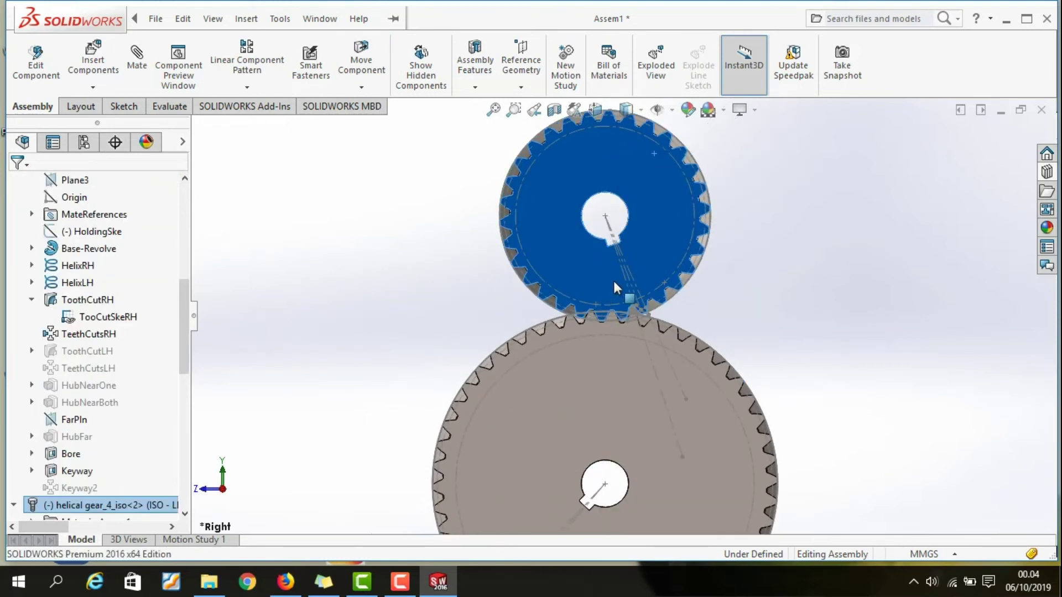
click(785, 219)
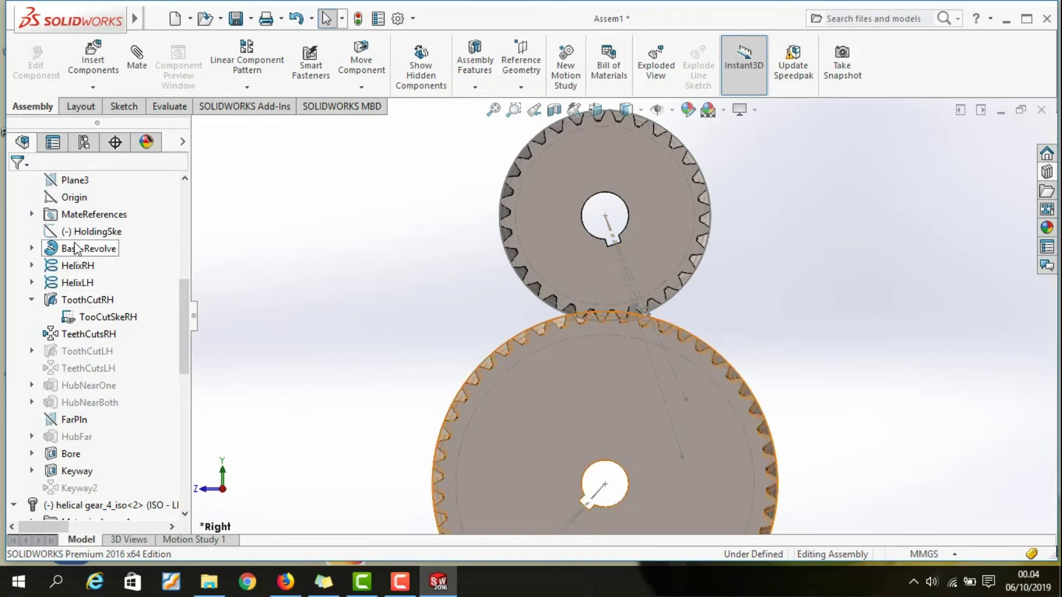
Step: Hide the TooCutSkeRH tooth-cut sketch on both gears and collapse their feature trees
click(73, 321)
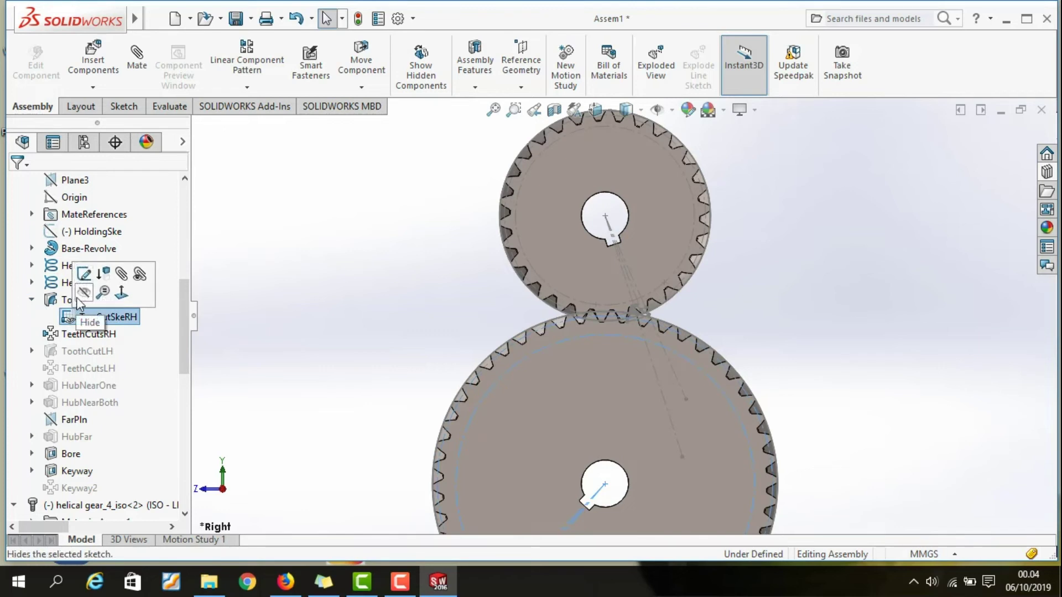
click(77, 301)
scroll(132, 321, up, 3)
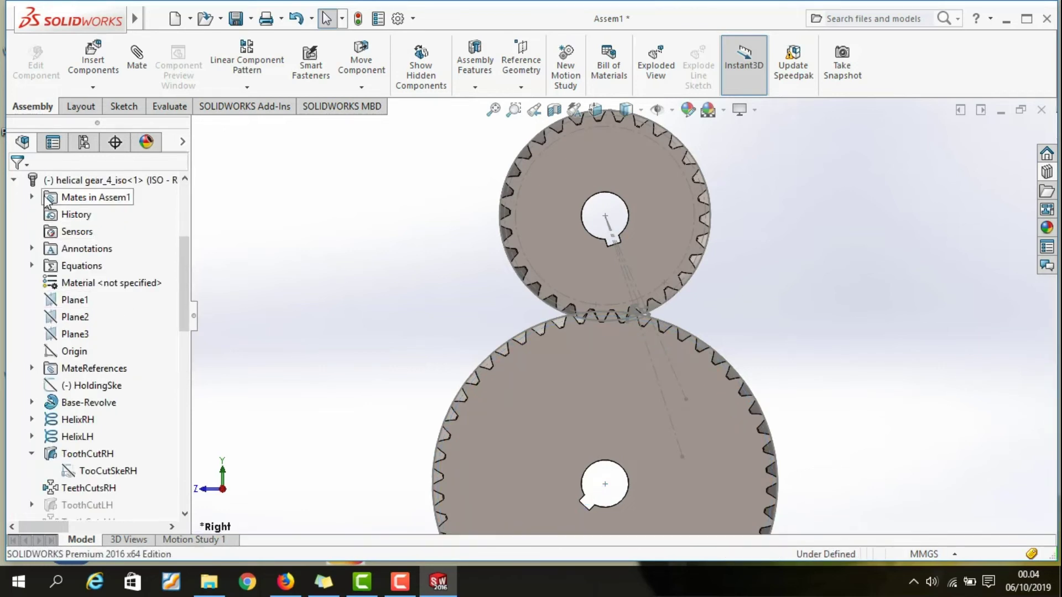
click(15, 179)
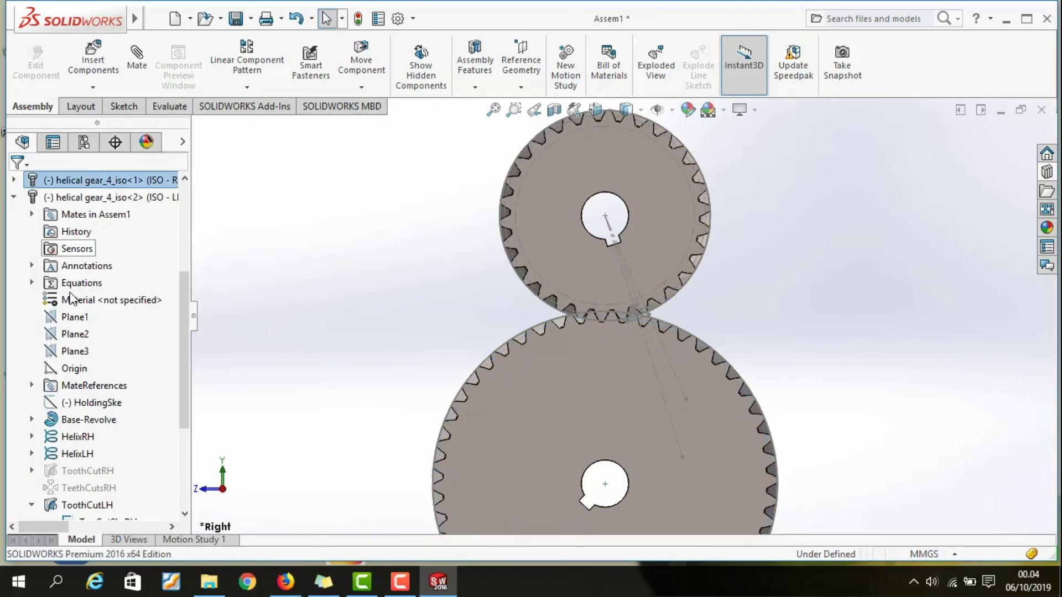
scroll(97, 421, down, 3)
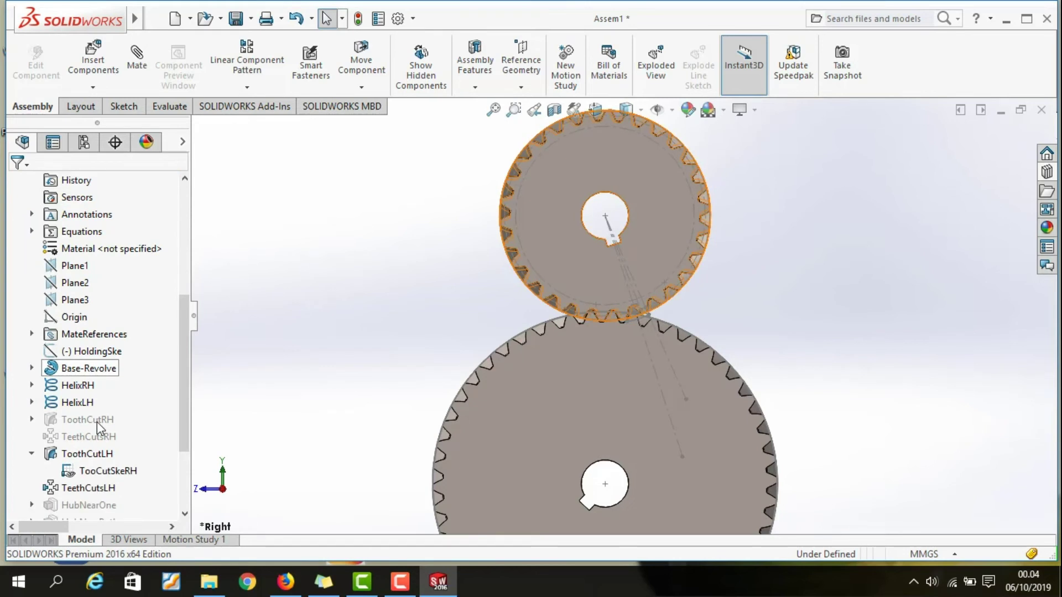
click(80, 471)
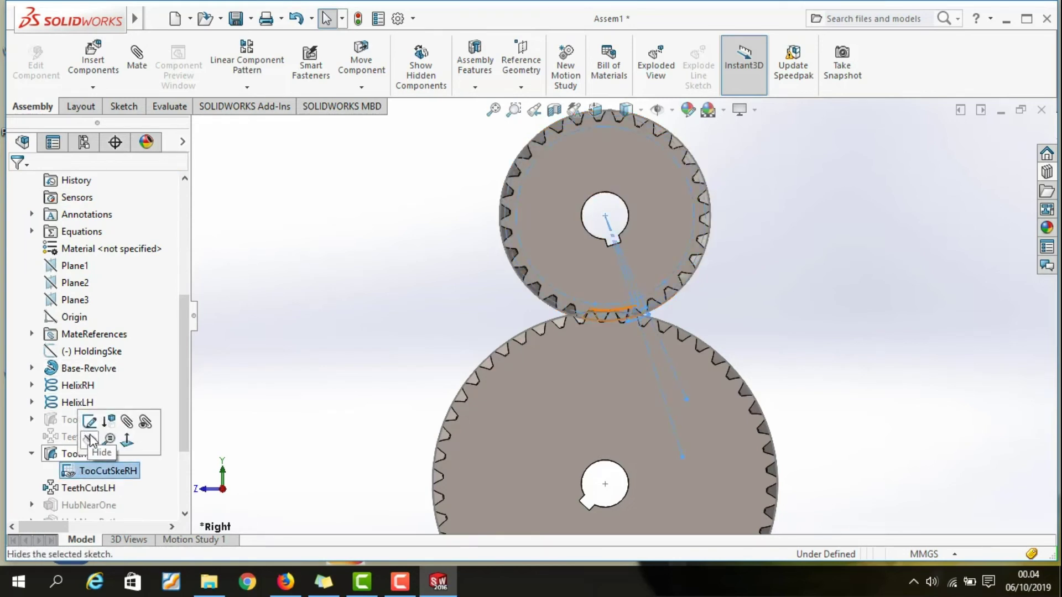
click(94, 434)
key(Escape)
scroll(33, 233, up, 3)
scroll(28, 243, up, 3)
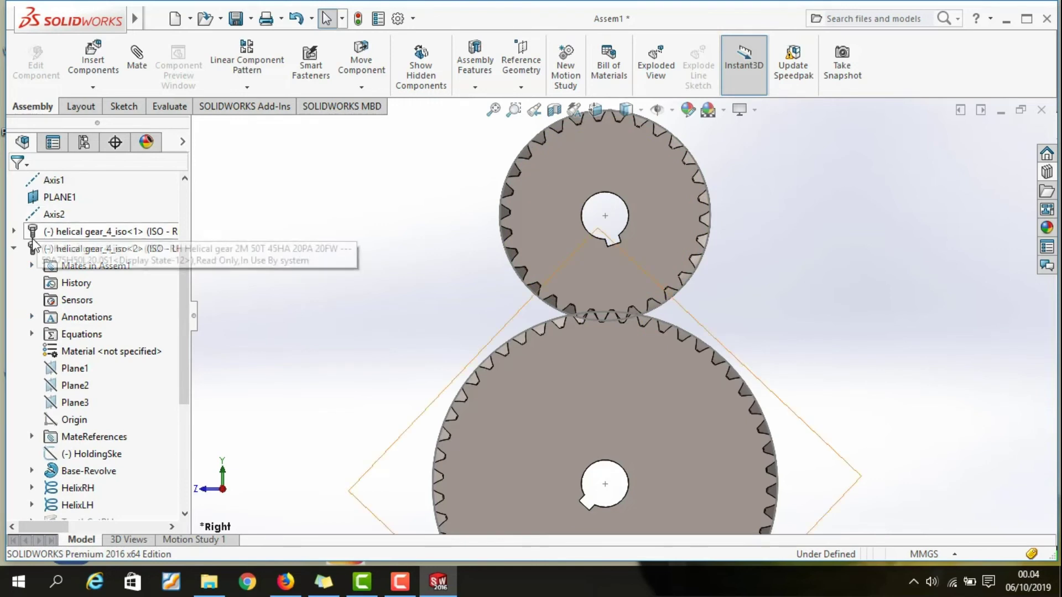
click(15, 248)
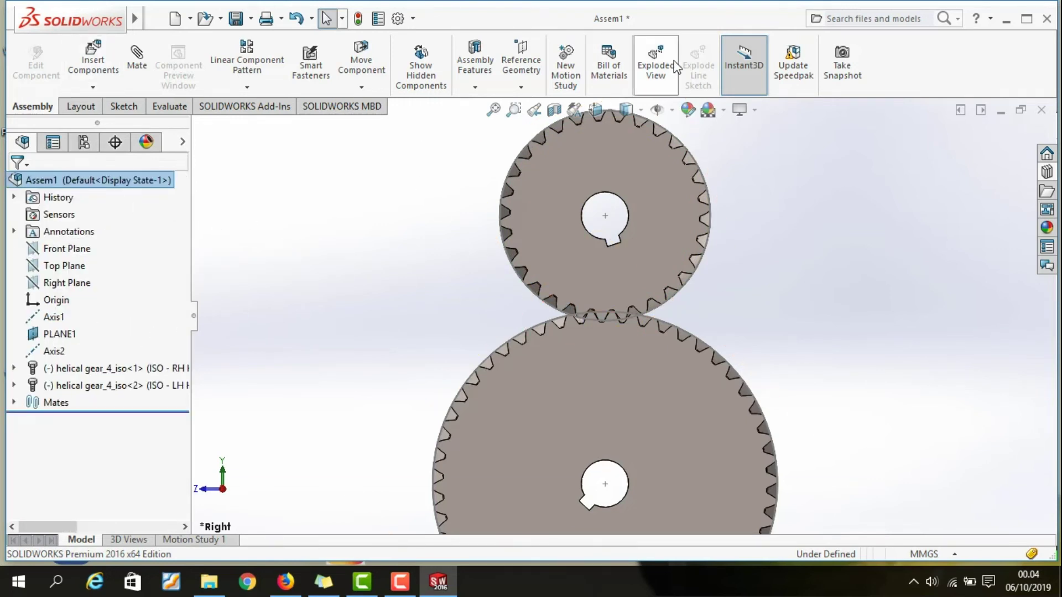
Step: Turn off display of one reference item type and view the gear pair face-on from the Right
click(662, 115)
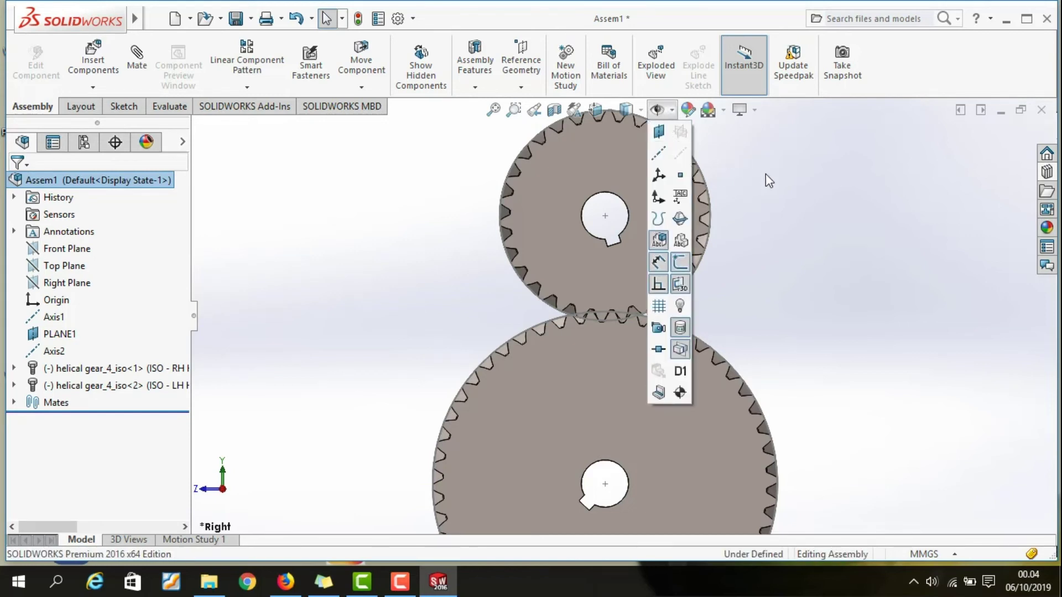
click(684, 264)
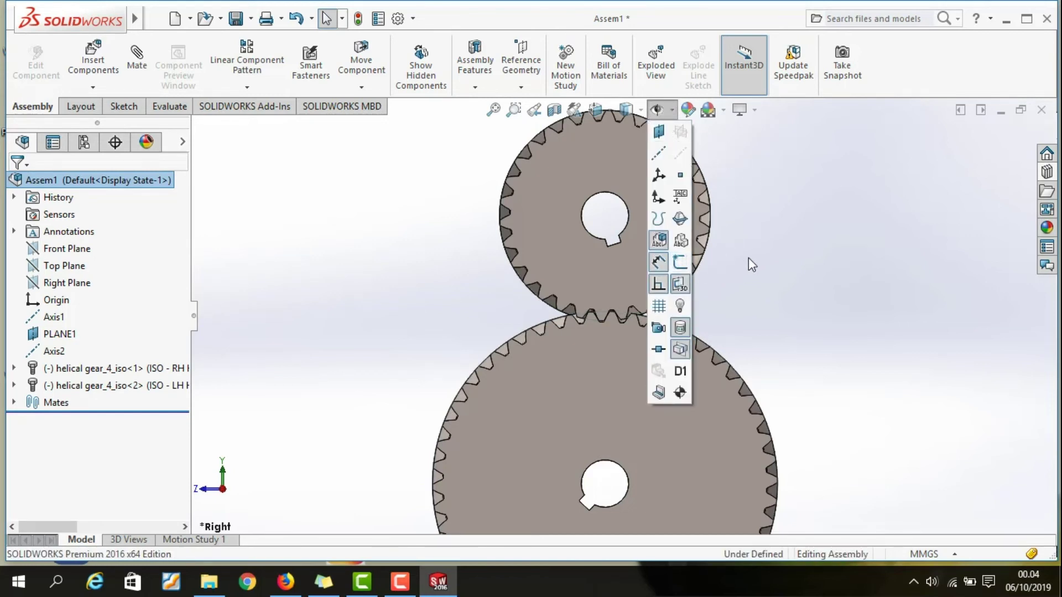
scroll(744, 301, up, 3)
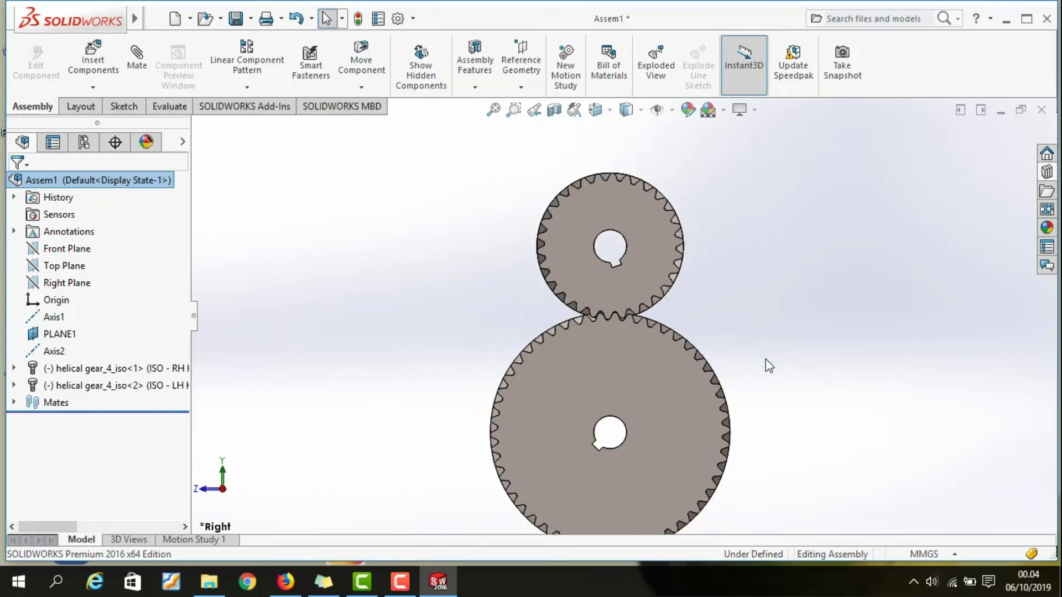
mouse_move(758, 346)
middle_down()
mouse_move(803, 316)
mouse_move(837, 352)
mouse_move(837, 379)
mouse_move(823, 377)
middle_up()
middle_drag(789, 420, 702, 387)
key(space)
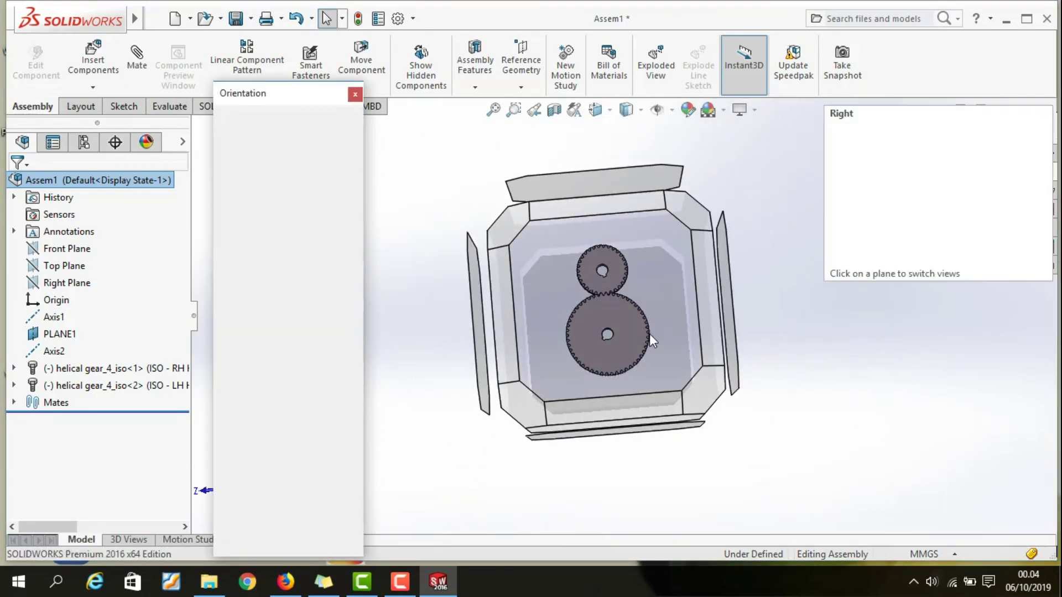
click(649, 334)
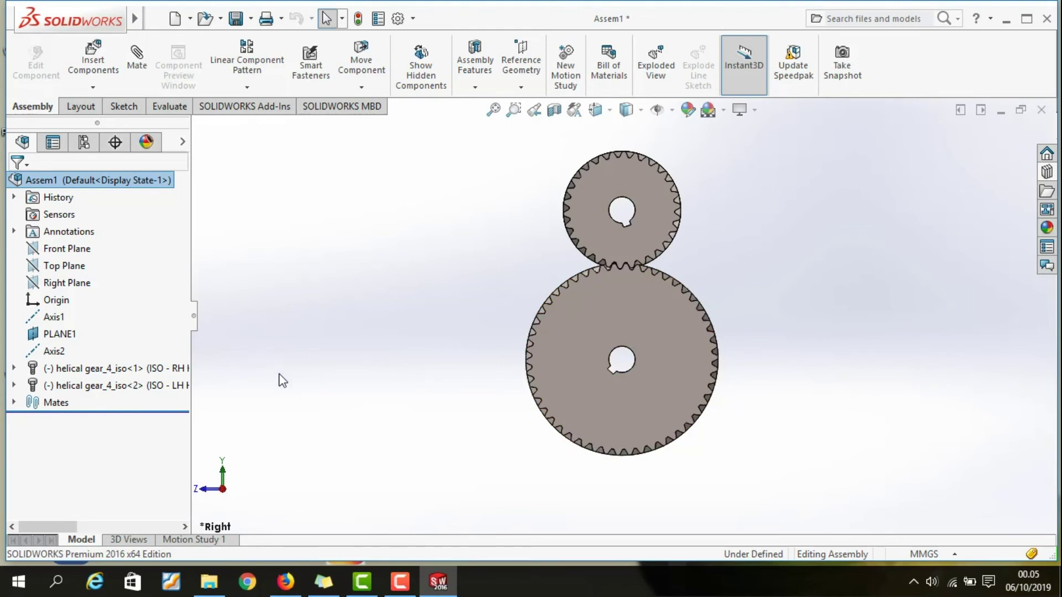
Step: Switch to Motion Study 1, try the Motor tool on the large gear, then cancel it
click(210, 542)
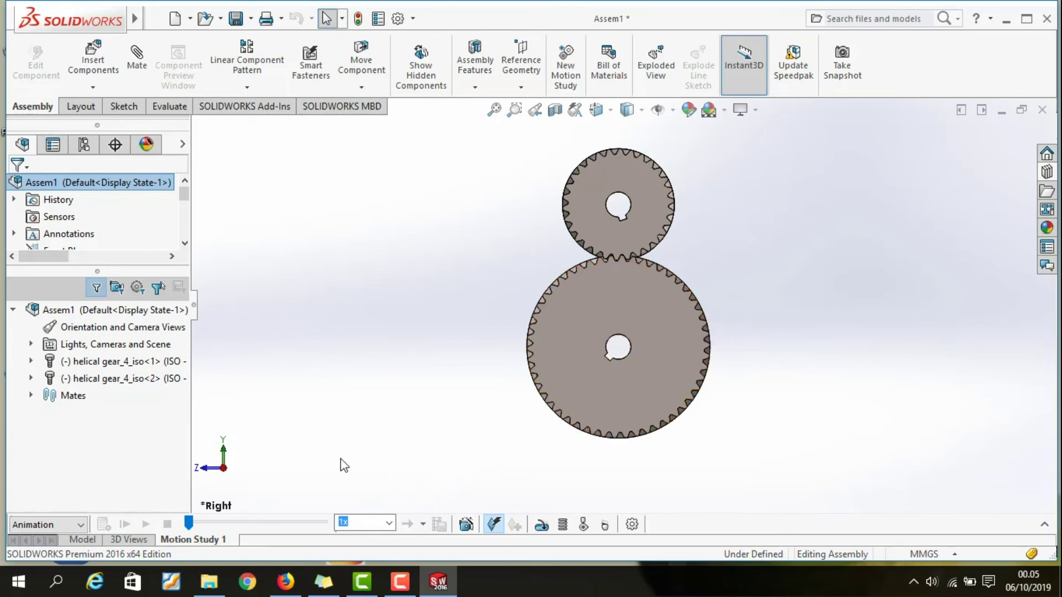
click(542, 525)
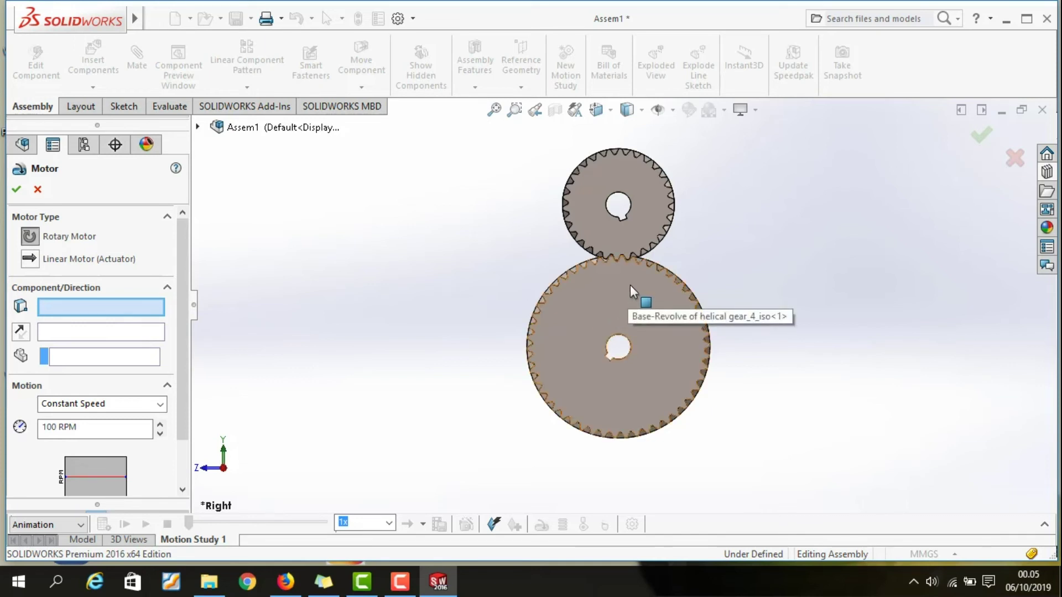
mouse_move(722, 287)
middle_down()
mouse_move(747, 297)
mouse_move(643, 296)
middle_up()
click(643, 297)
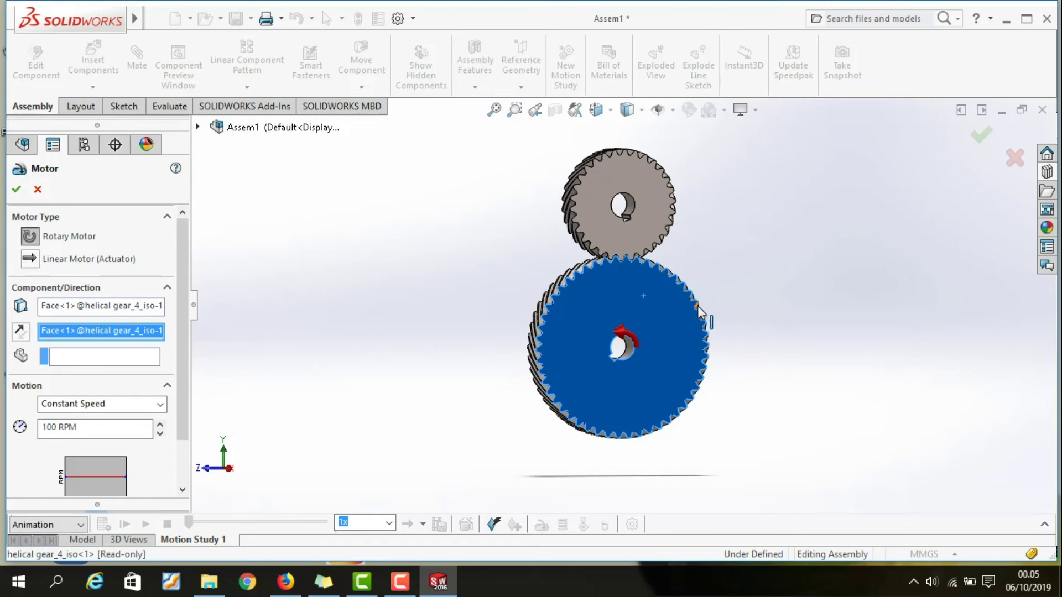
key(Return)
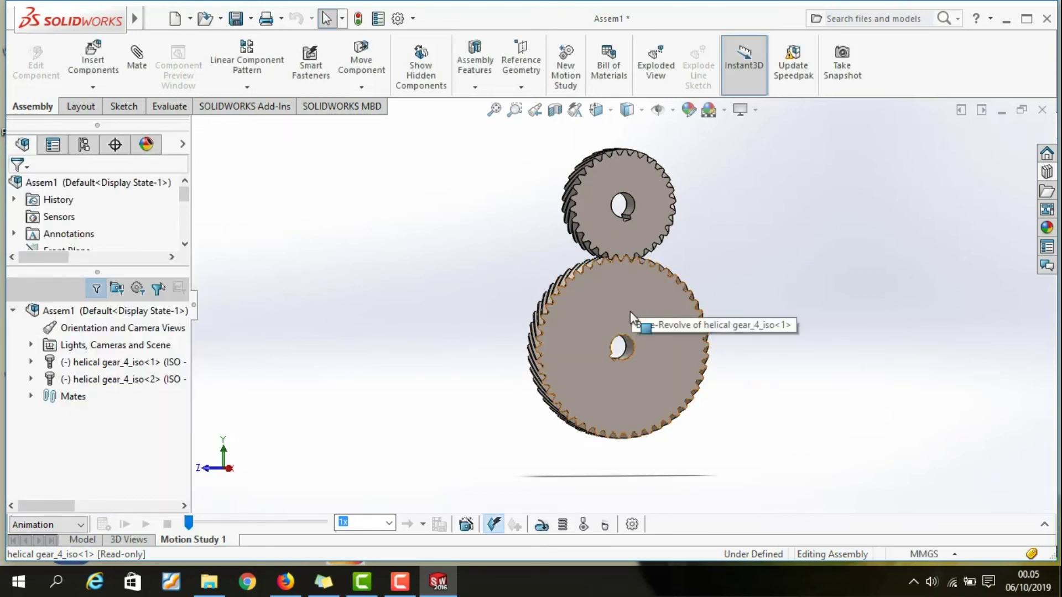
click(633, 353)
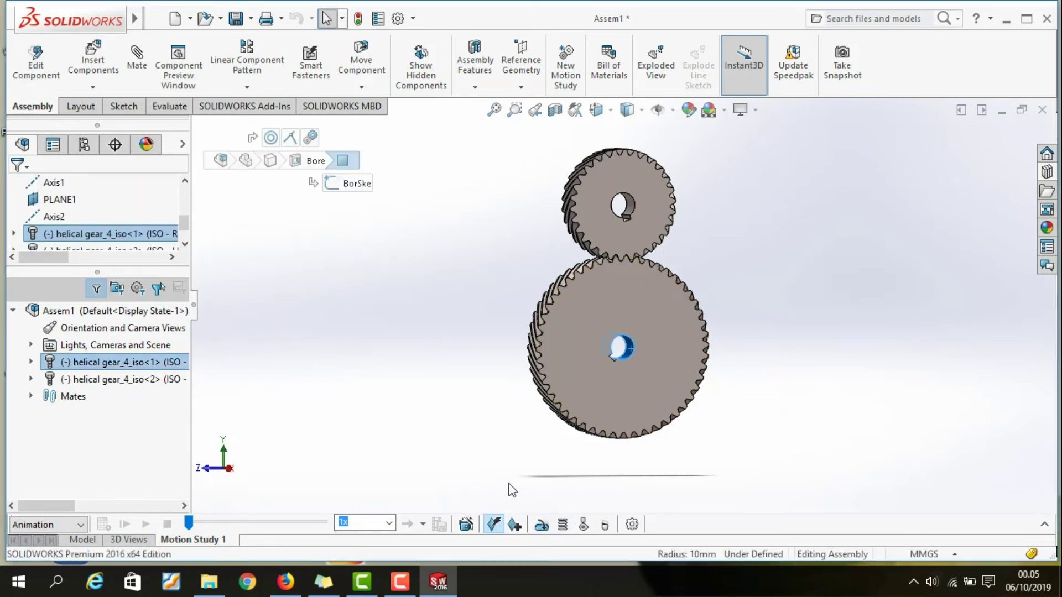
Step: Add RotaryMotor1 on the large gear's bore, turning it at a constant 100 RPM
click(543, 526)
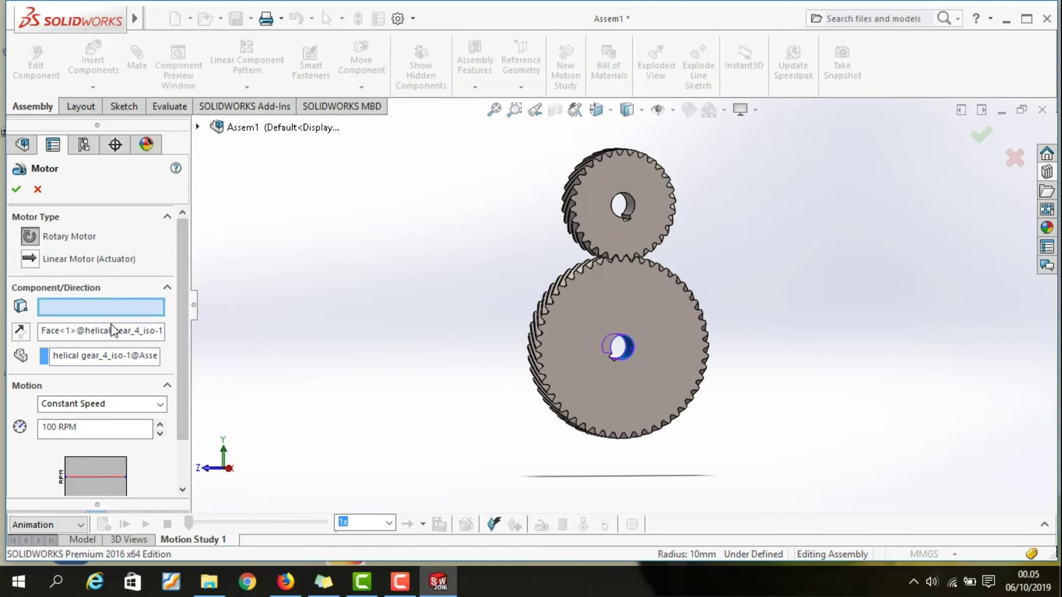
click(631, 347)
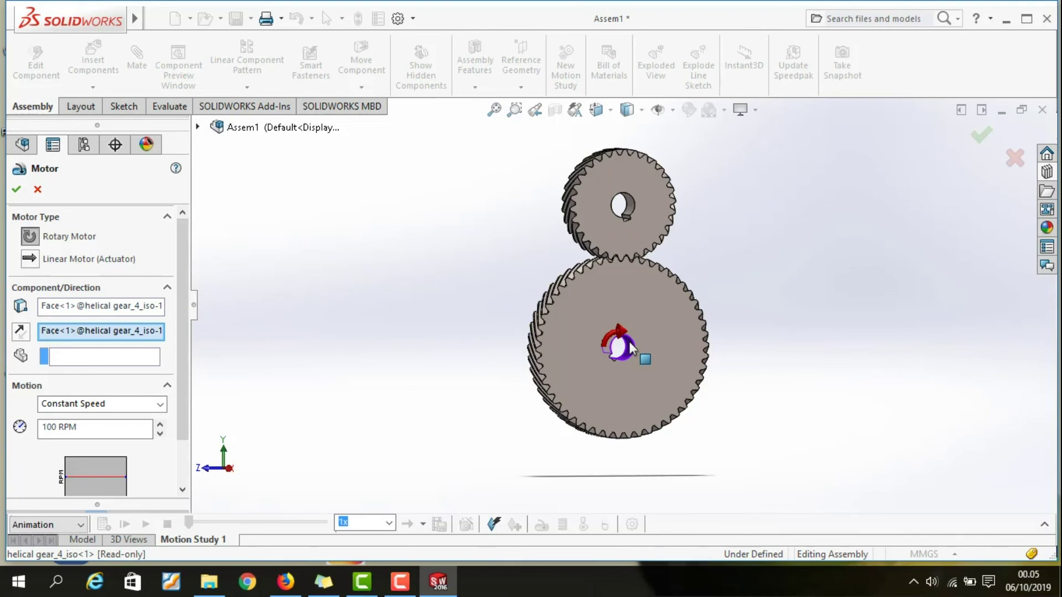
click(630, 346)
click(629, 350)
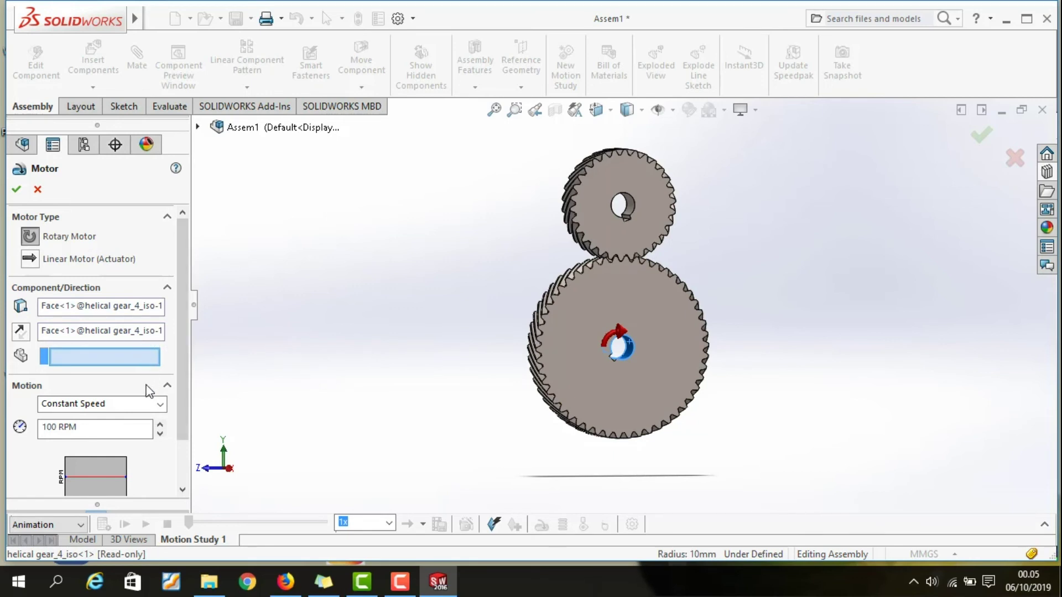
scroll(145, 394, down, 3)
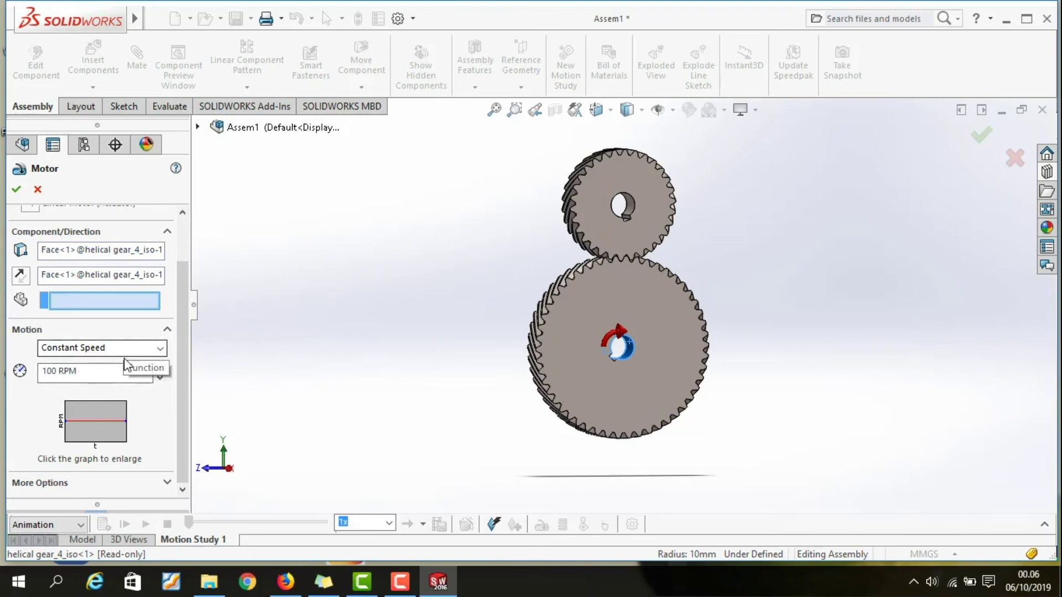
scroll(123, 365, up, 3)
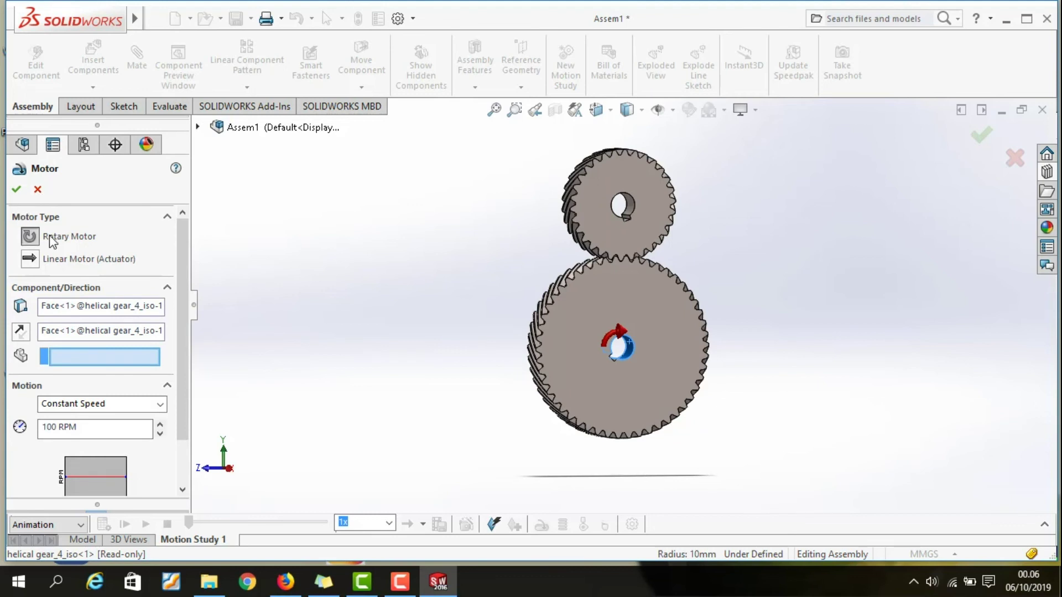
click(17, 190)
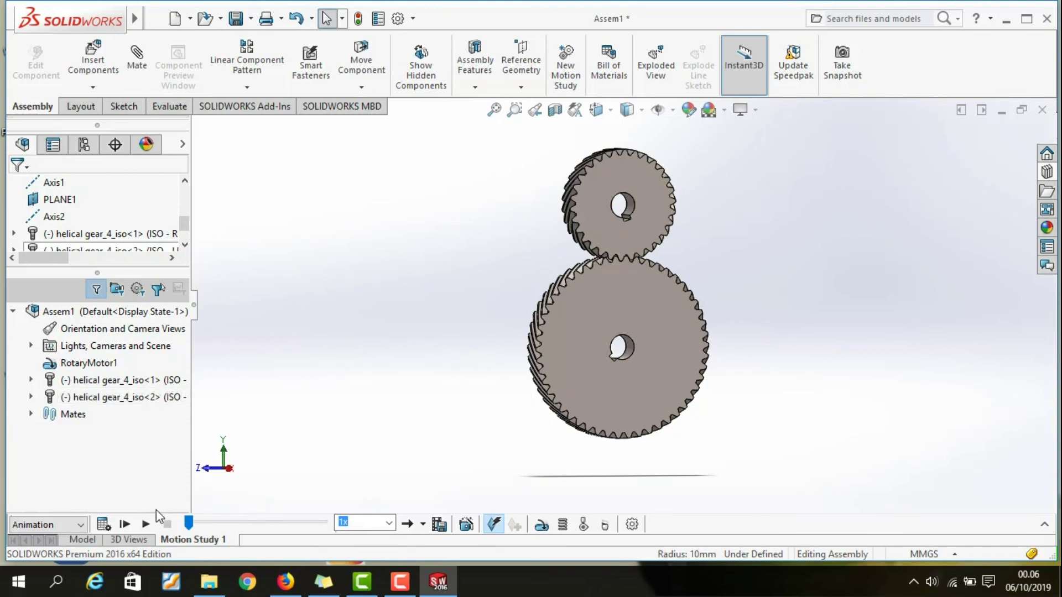
Step: Play and recalculate Motion Study 1 at 0.25x speed, viewing the turning gears from an angle
click(147, 524)
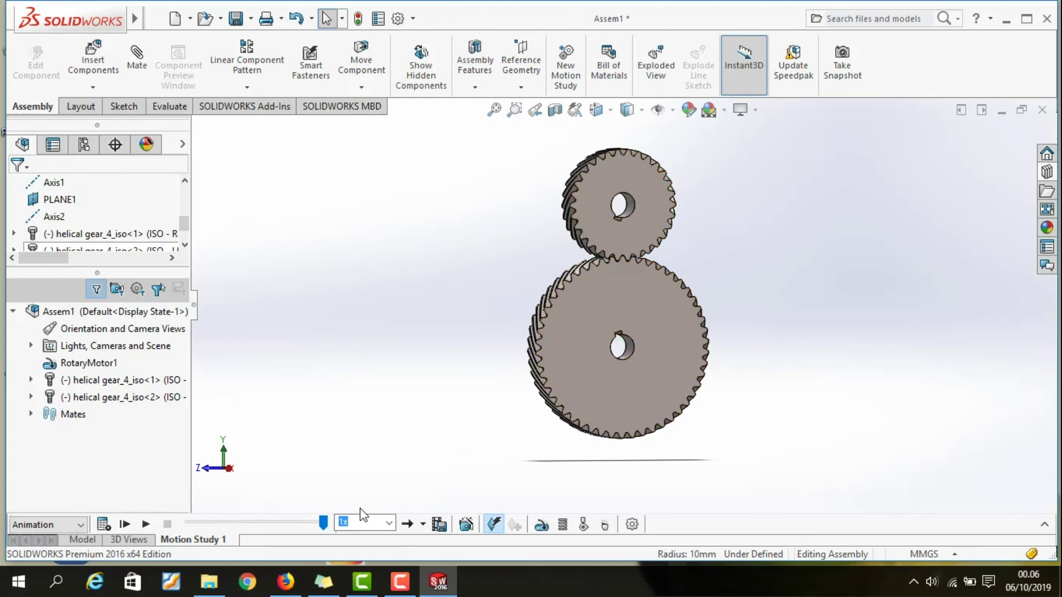
click(389, 524)
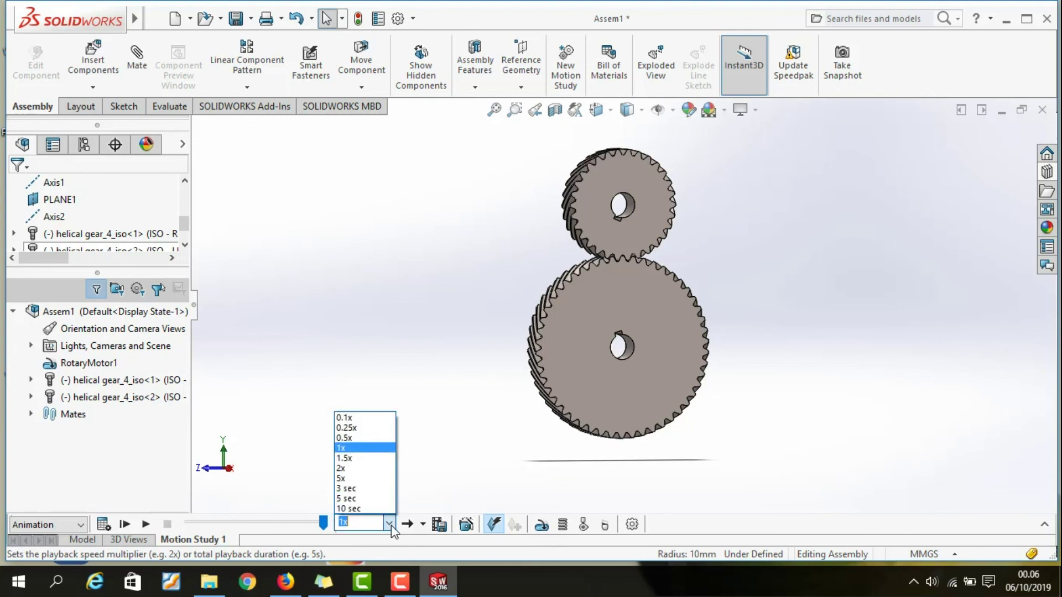
click(370, 429)
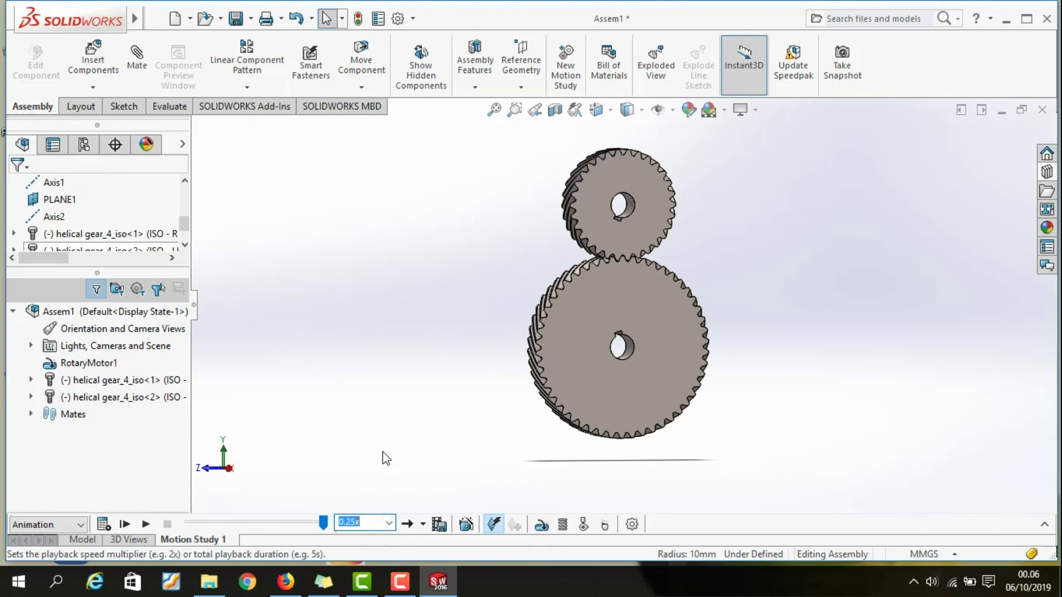
click(111, 526)
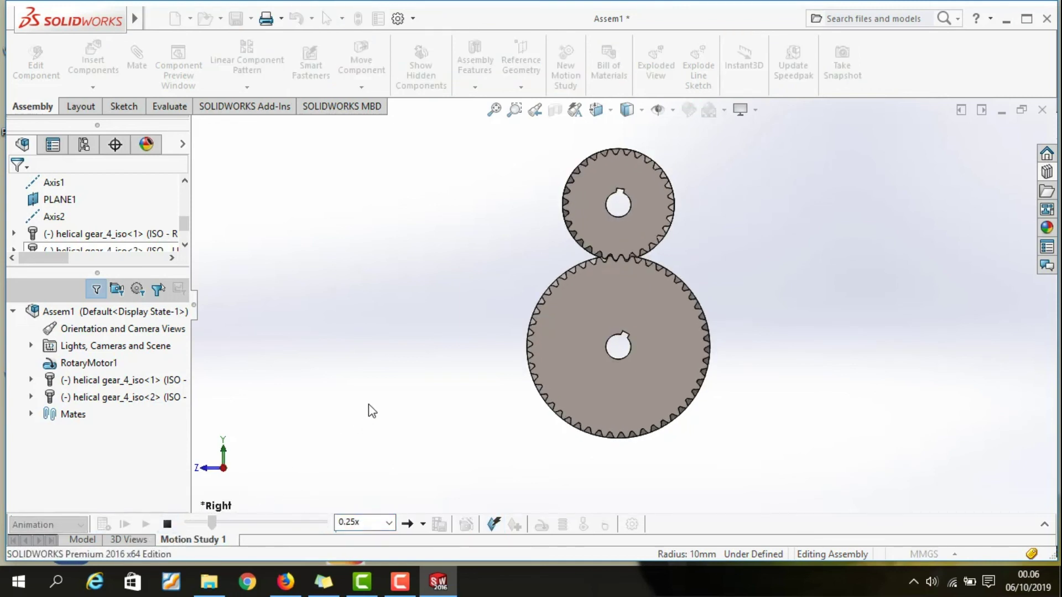
middle_drag(372, 411, 427, 443)
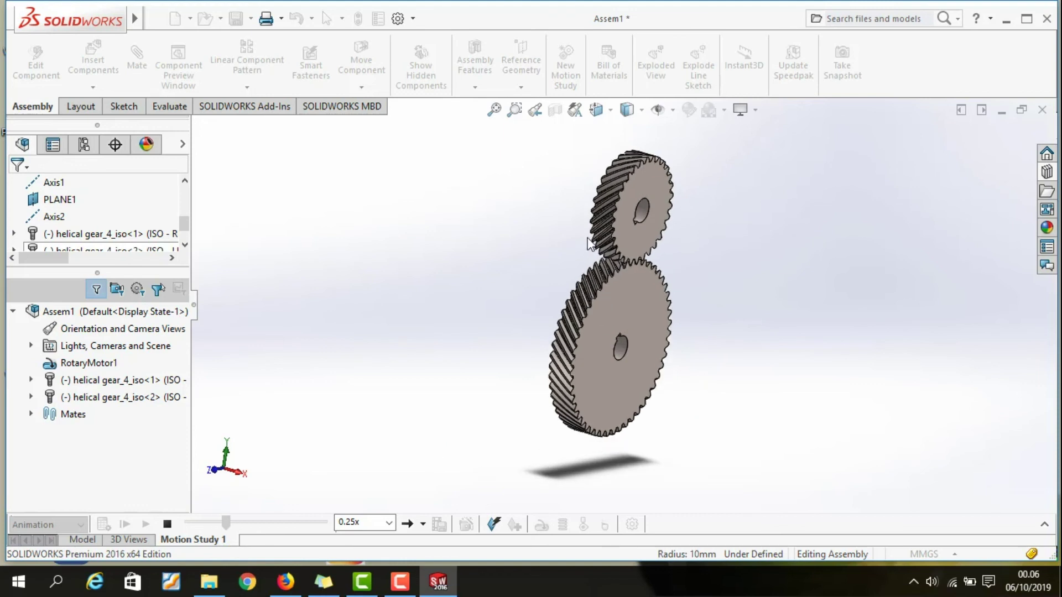